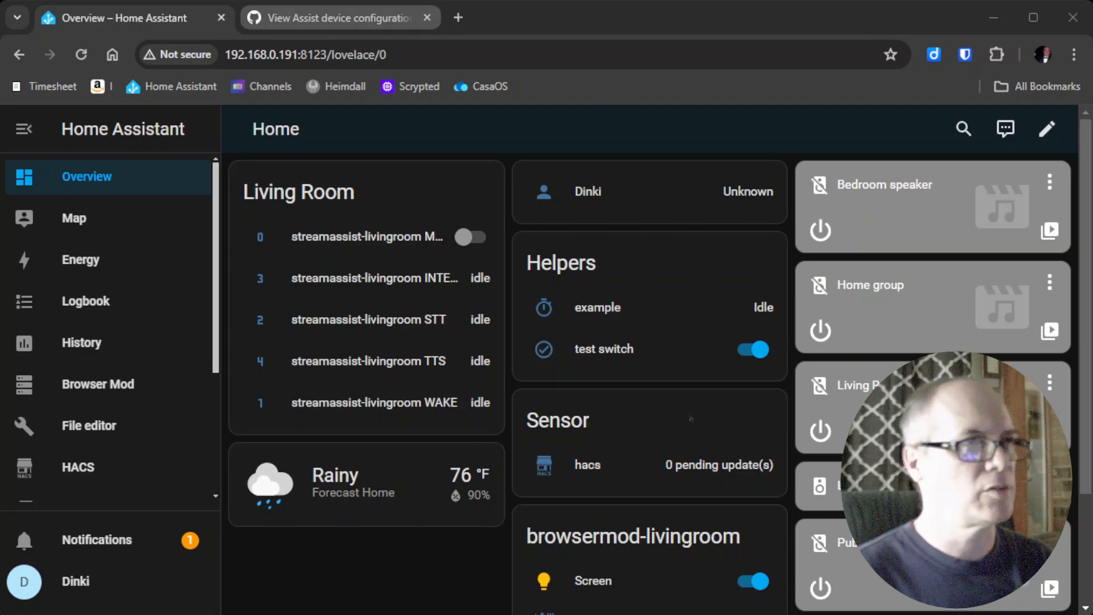
Switch from the dashboard to the View Assist device configuration wiki page.
left_click(322, 19)
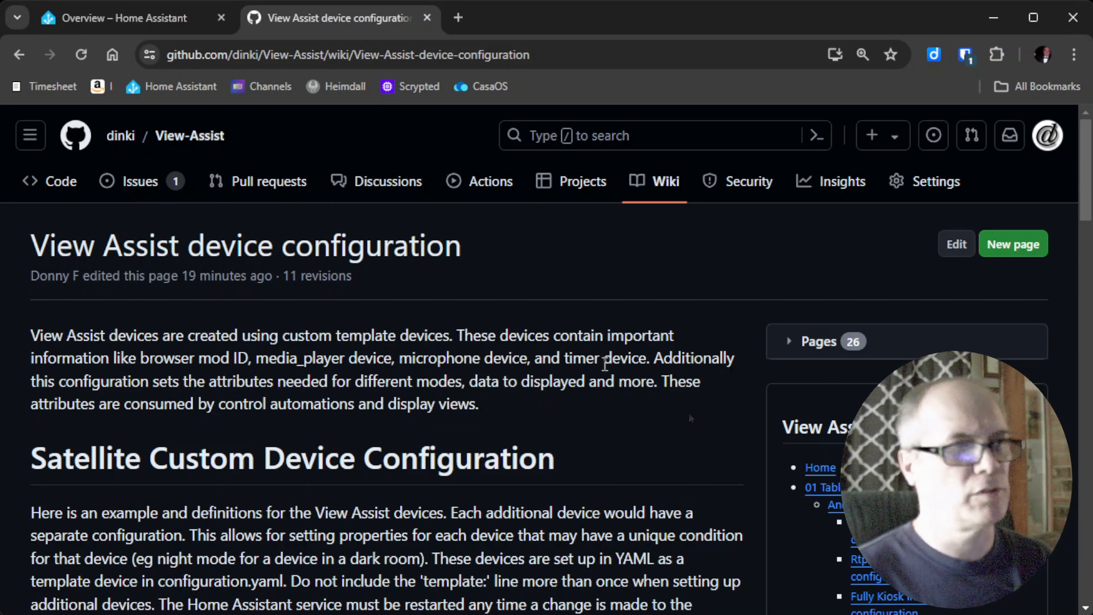
Read through the ViewAssist-livingroom YAML example and its Definitions, then return to the Overview dashboard.
scroll(604, 363, "down", 5)
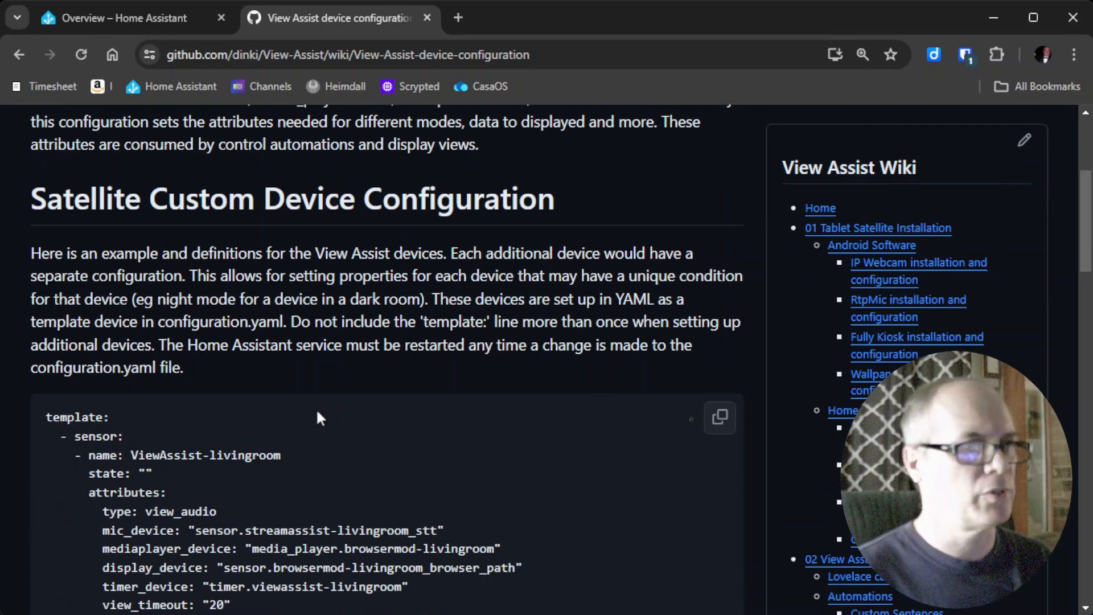
scroll(381, 418, "down", 2)
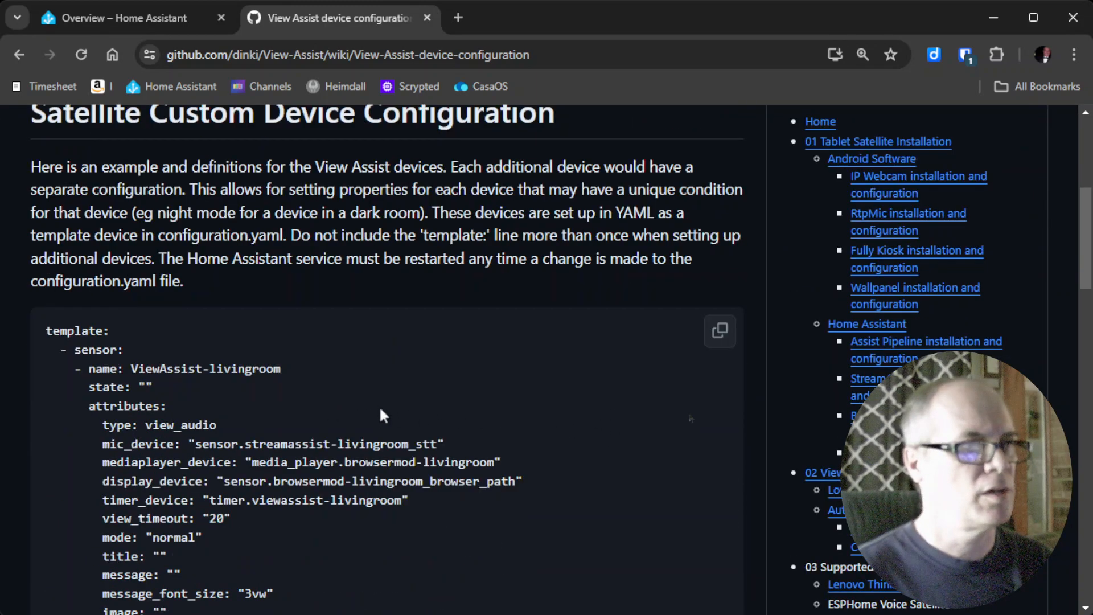
scroll(381, 410, "down", 2)
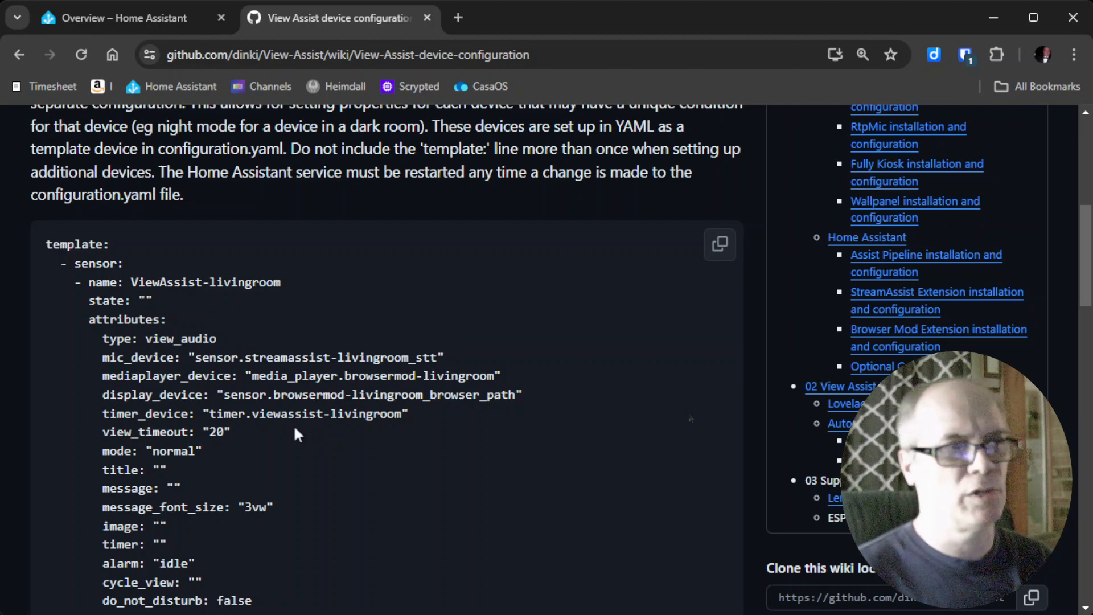
scroll(328, 381, "down", 5)
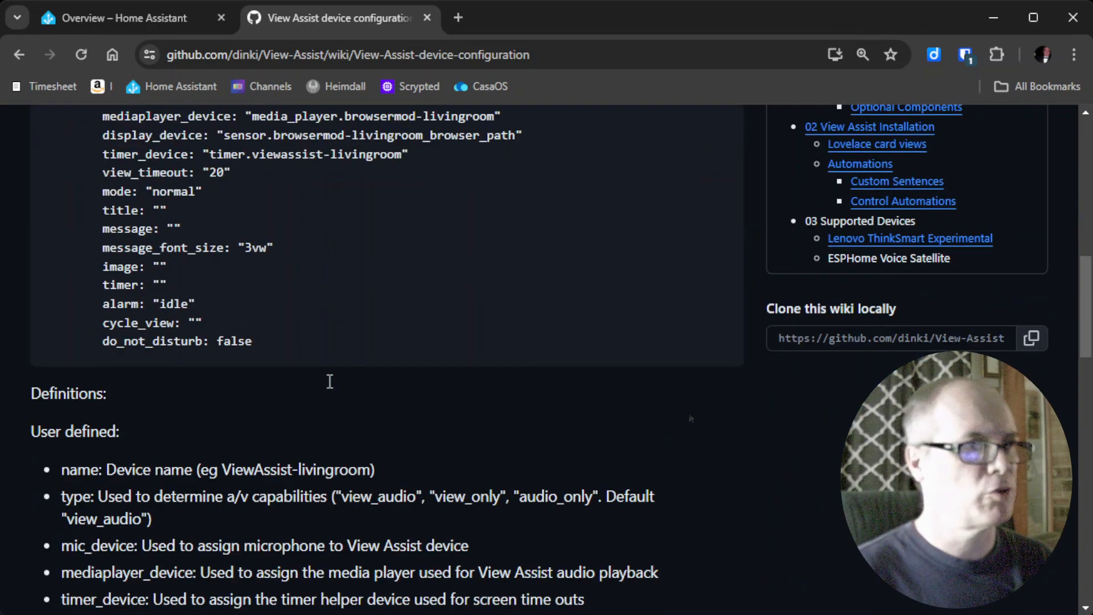
scroll(327, 381, "down", 2)
scroll(328, 381, "down", 2)
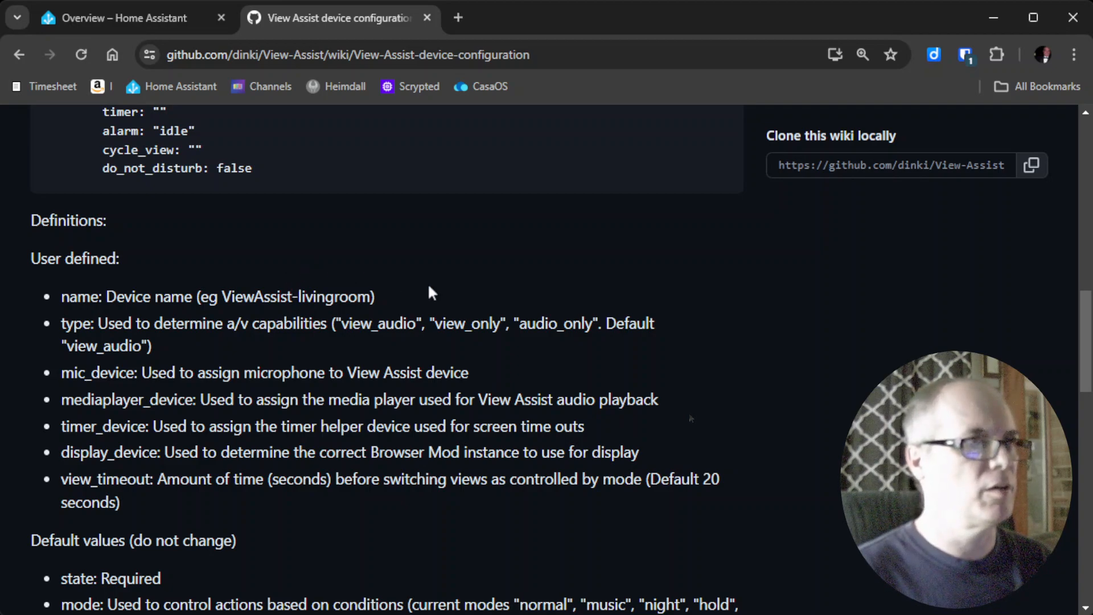
left_click(84, 20)
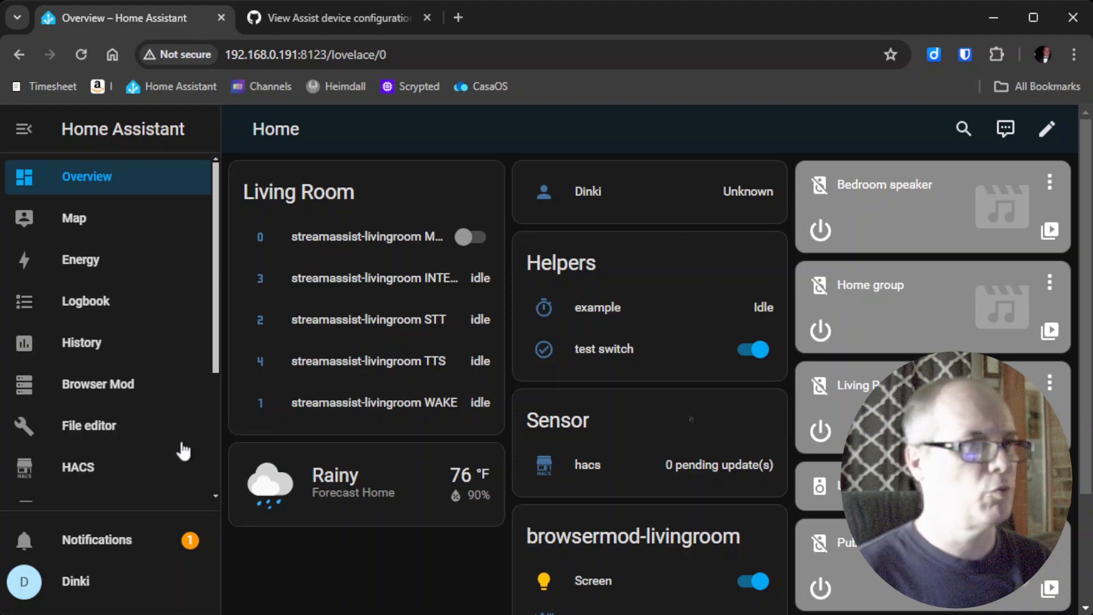
Open configuration.yaml in the File editor from its file browser.
left_click(106, 428)
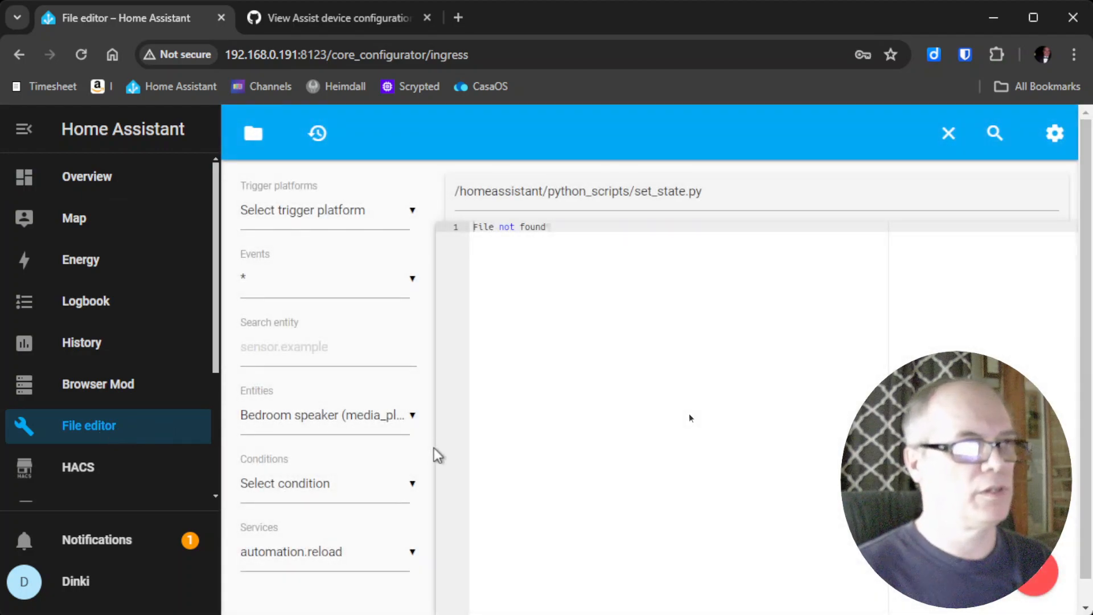
left_click(252, 137)
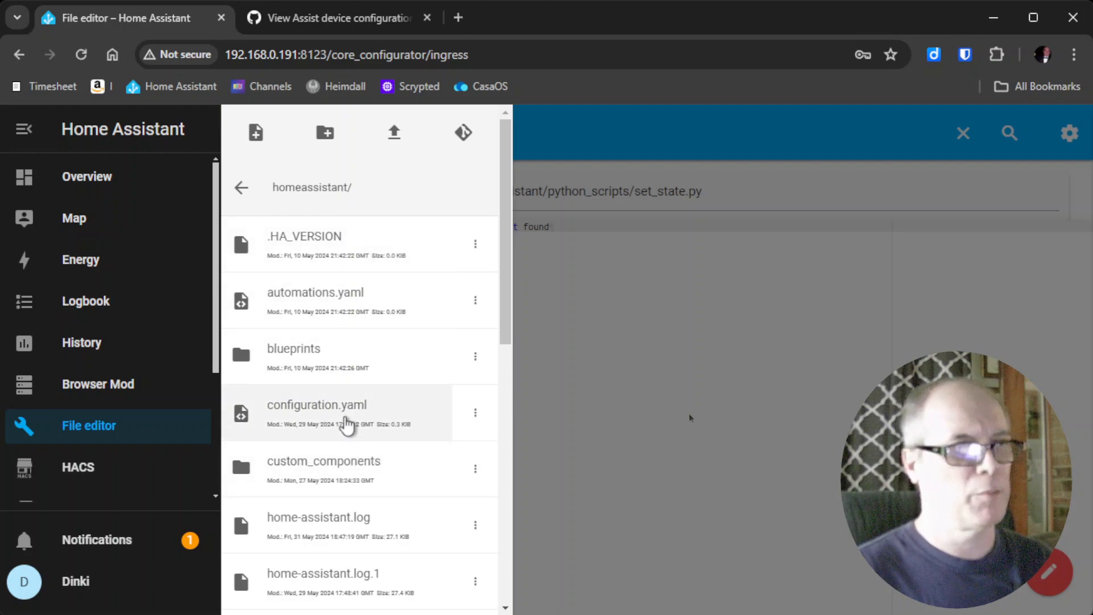
left_click(346, 424)
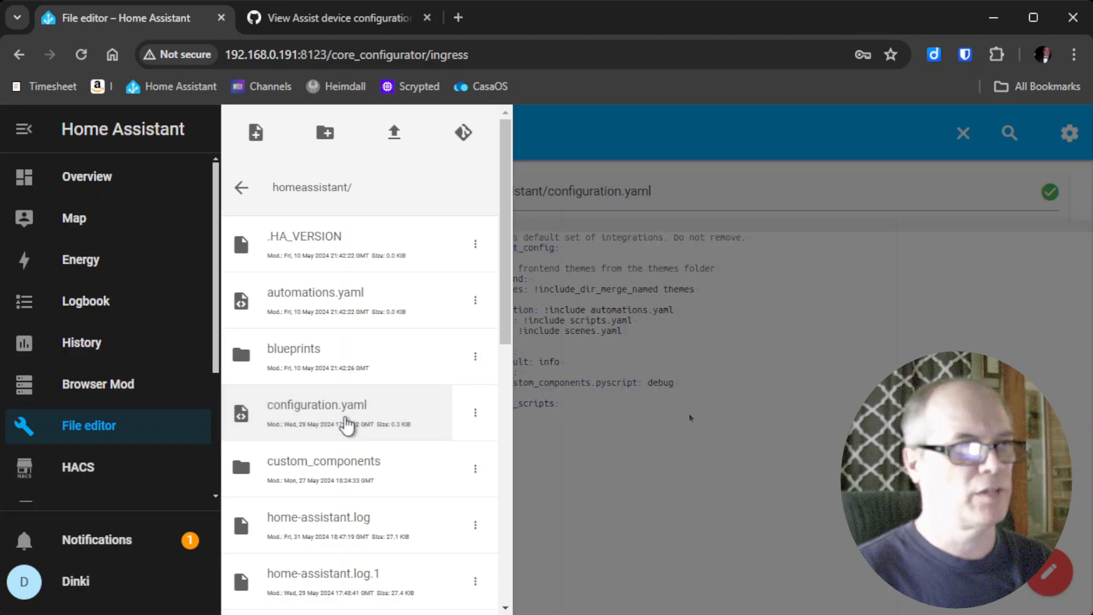
left_click(755, 493)
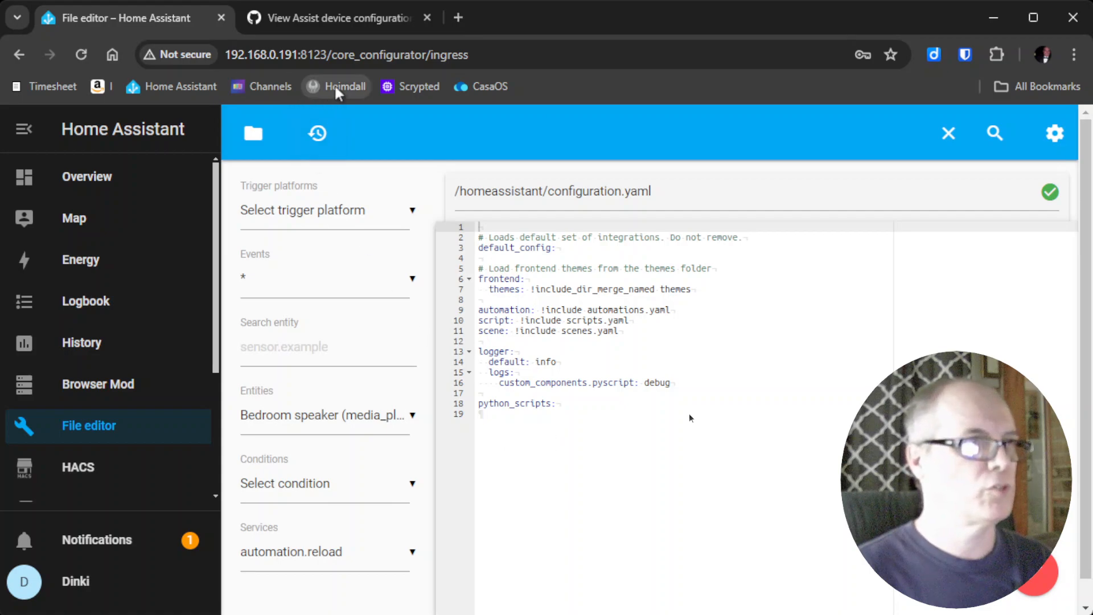
Copy the wiki's example ViewAssist-livingroom template sensor YAML.
left_click(357, 18)
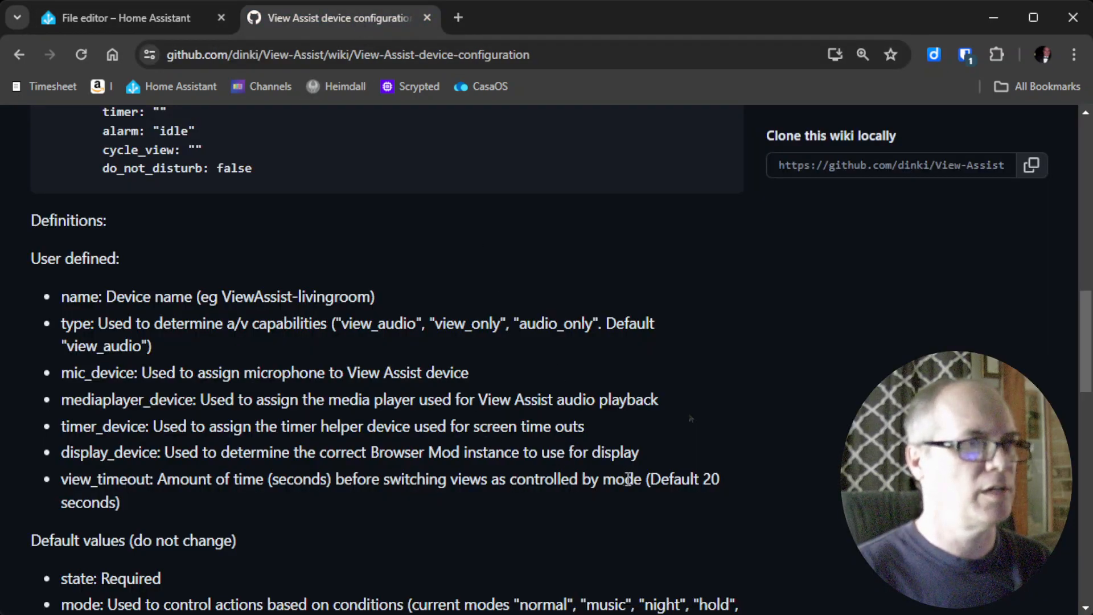
scroll(622, 470, "up", 6)
scroll(624, 474, "up", 2)
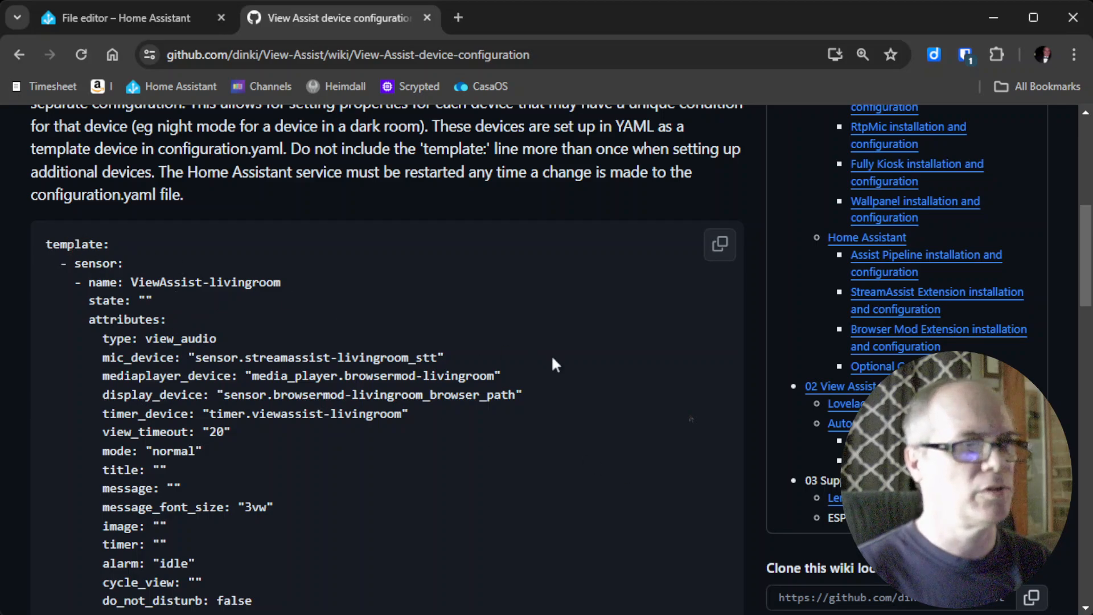
left_click(716, 256)
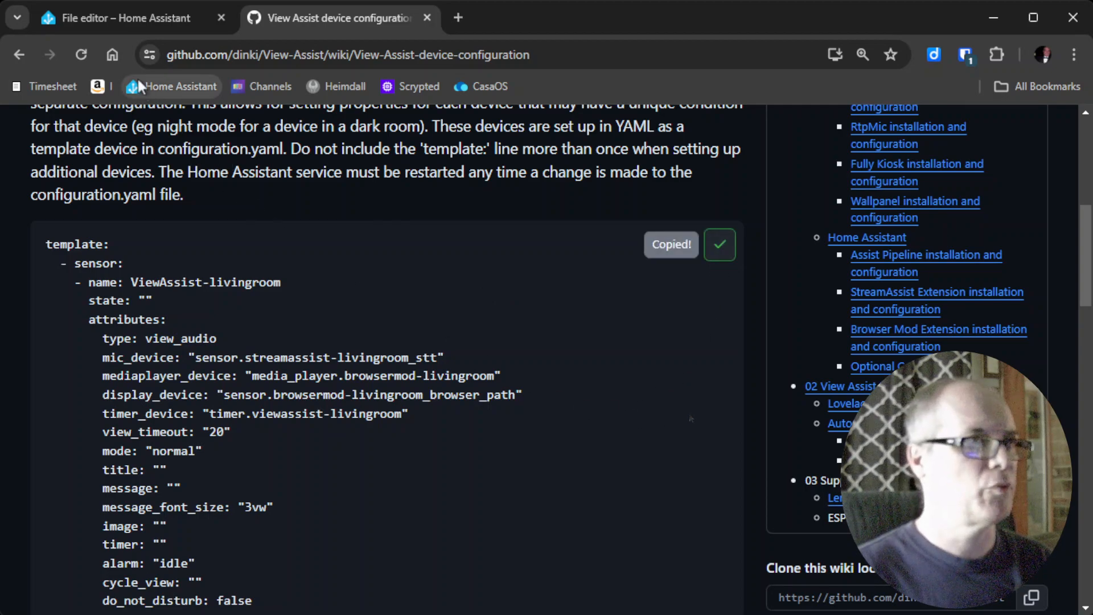
Paste the template sensor block on a new line after python_scripts in configuration.yaml.
left_click(121, 17)
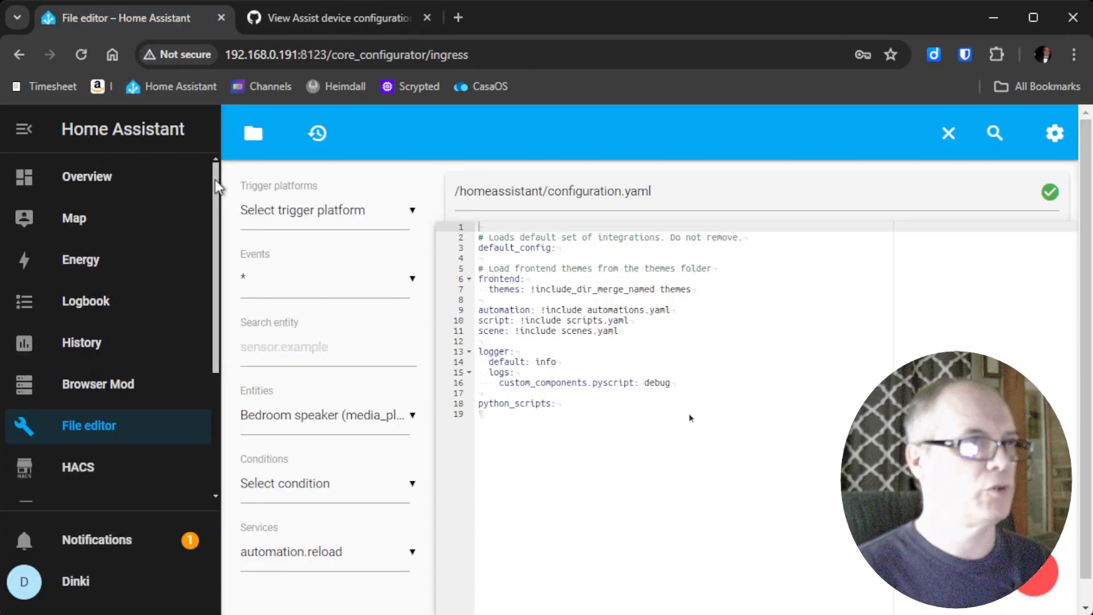
left_click(498, 414)
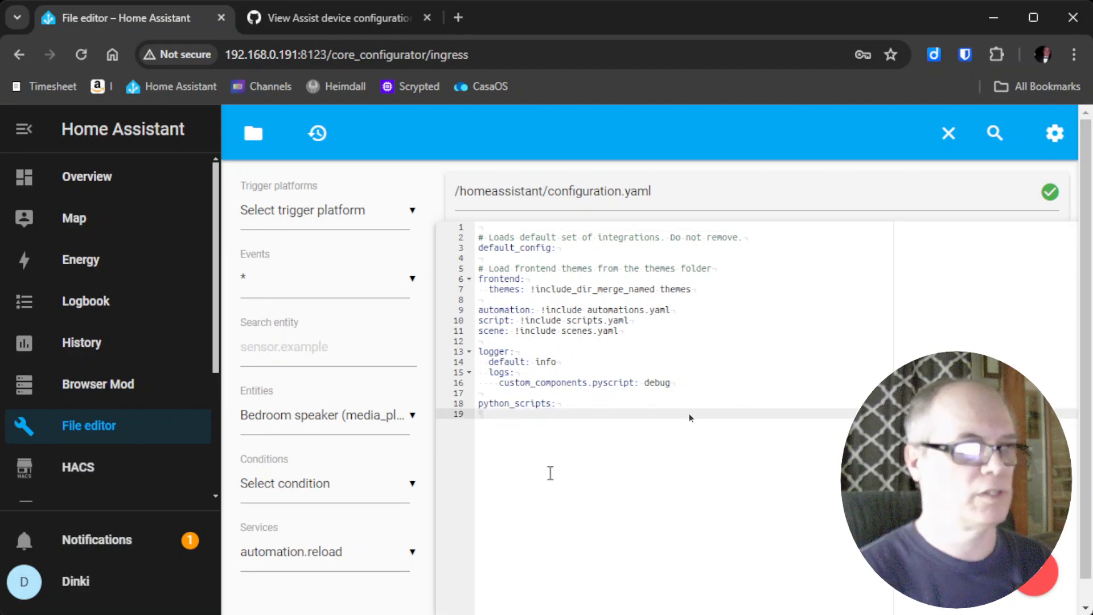
key("Return")
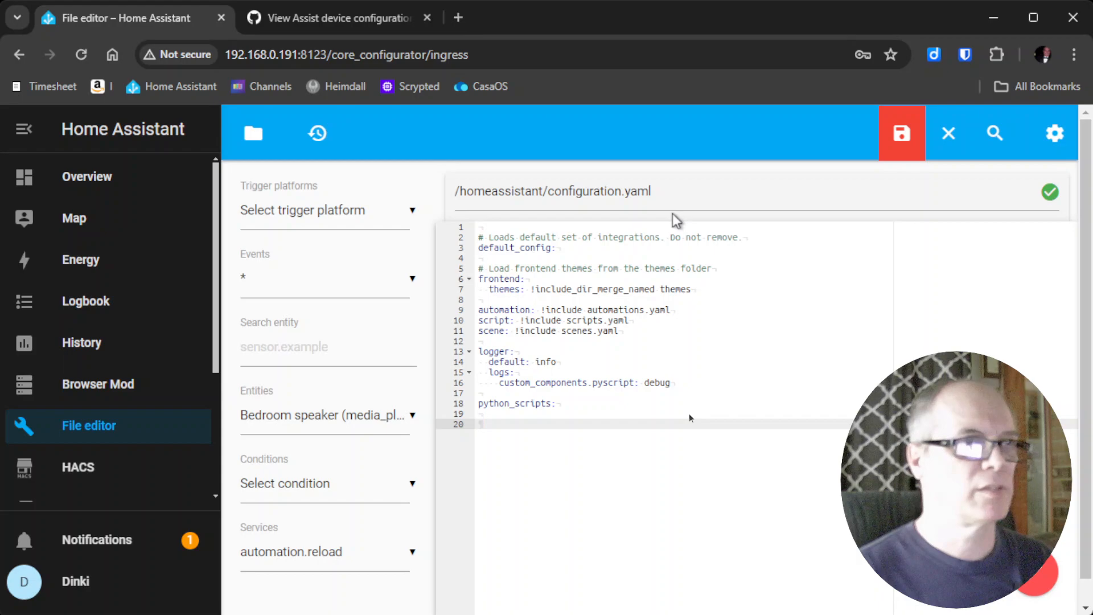
key("ctrl+v")
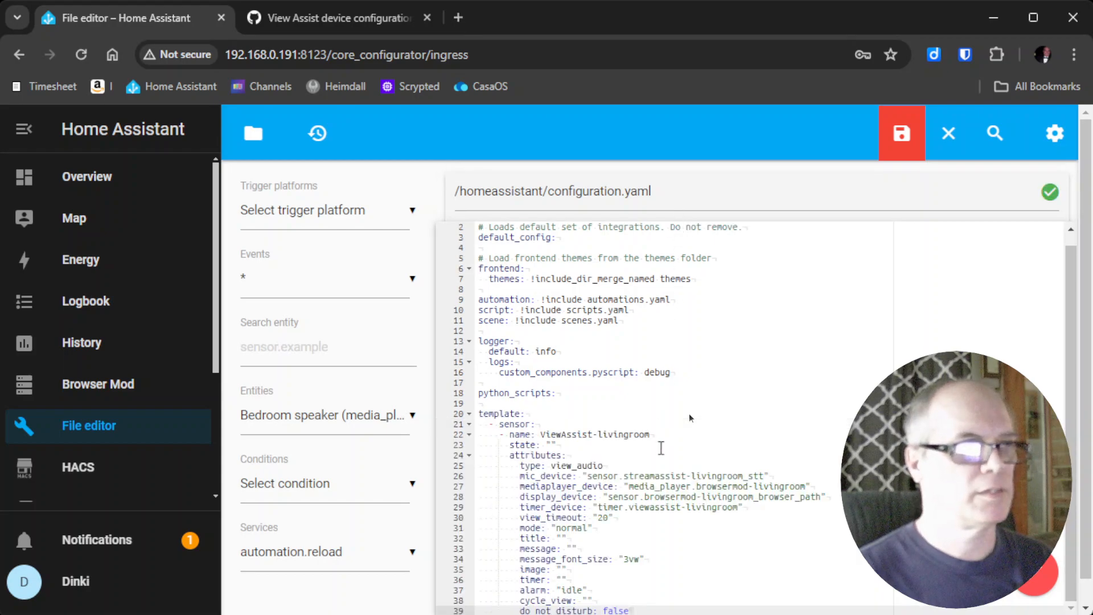
scroll(551, 430, "down", 2)
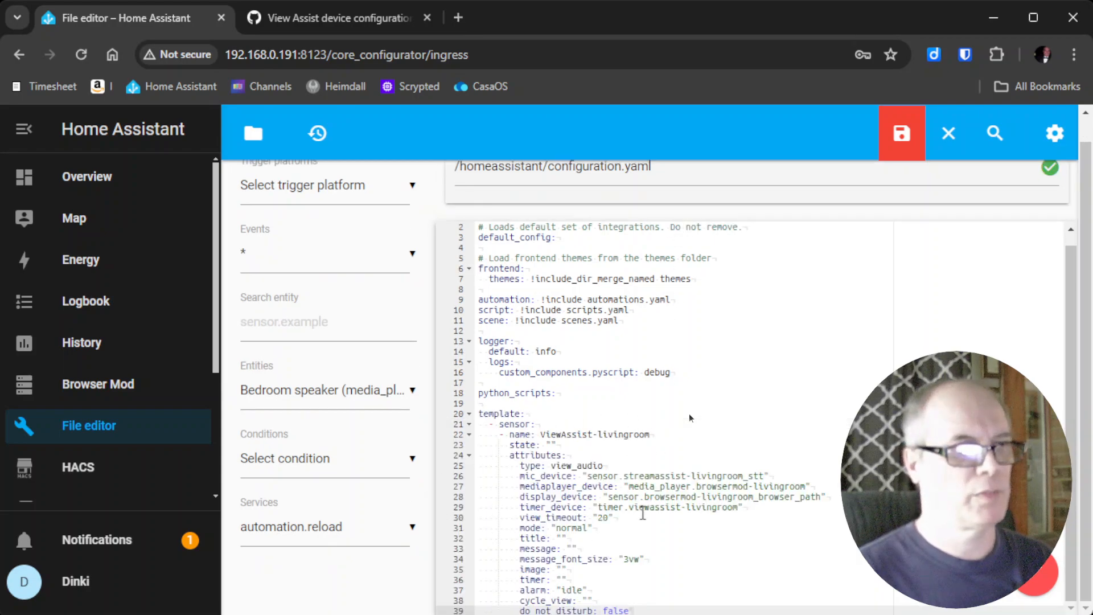
left_click(681, 535)
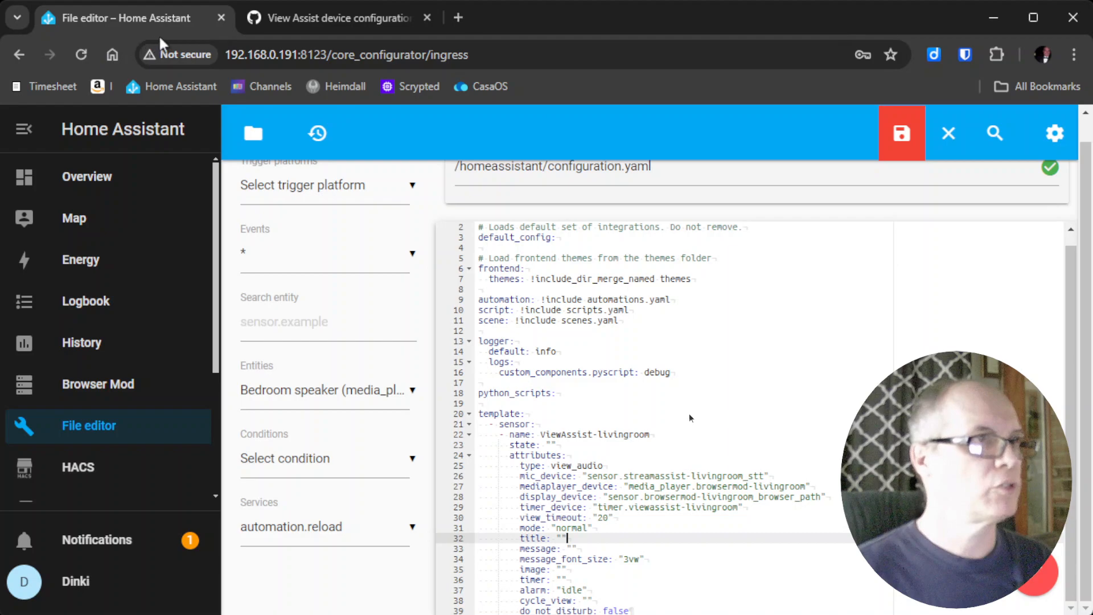
left_click(283, 54)
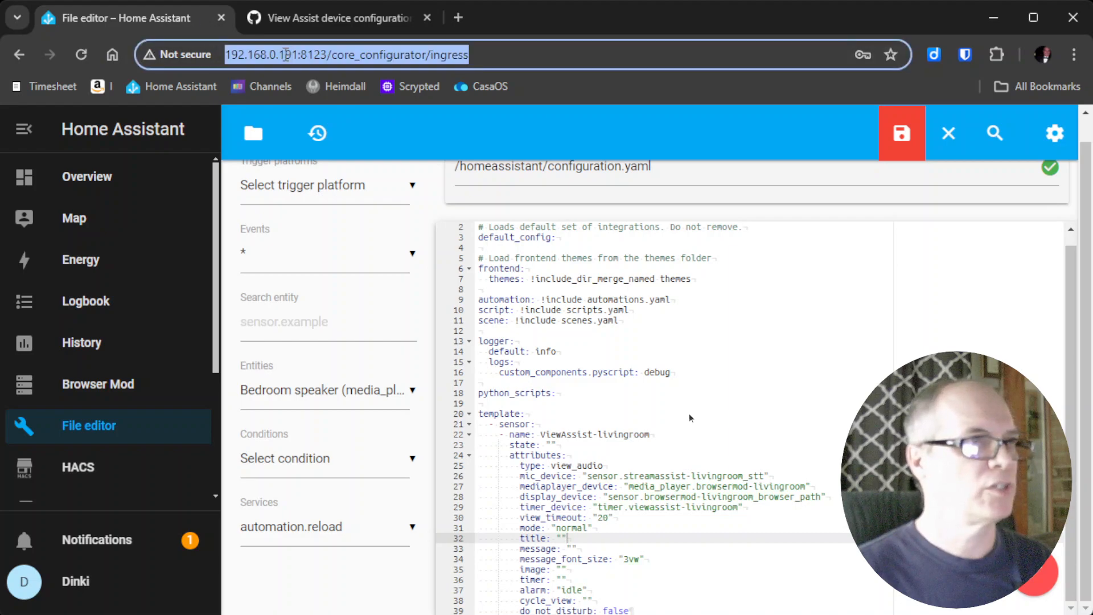
Open a second Home Assistant tab at the base address, placed before the wiki tab.
left_click(457, 17)
key("ctrl+v")
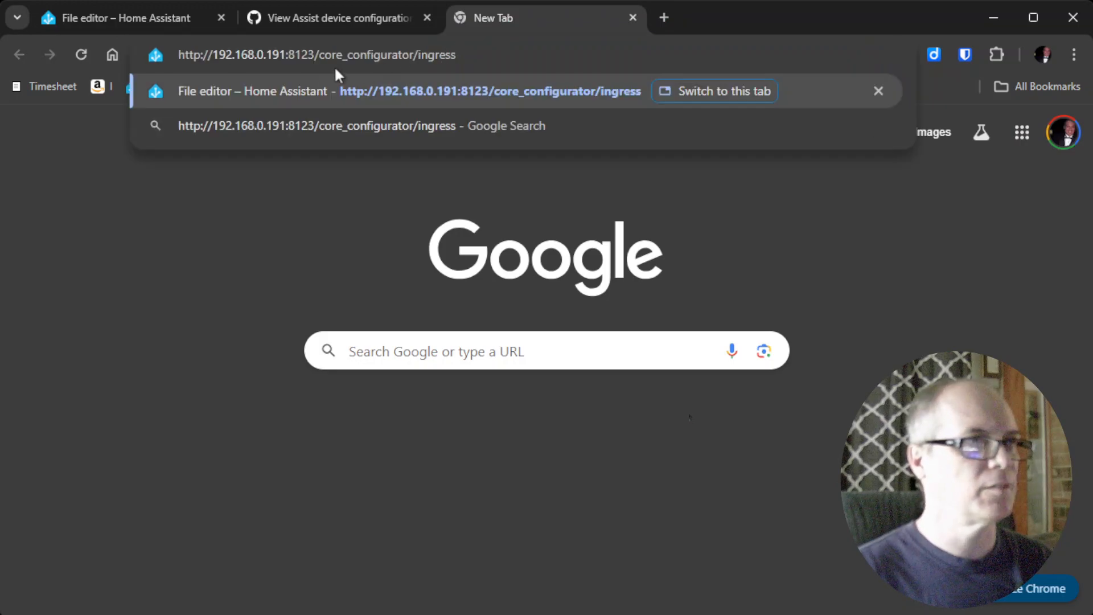
left_click_drag(318, 54, 455, 54)
key("BackSpace")
key("Return")
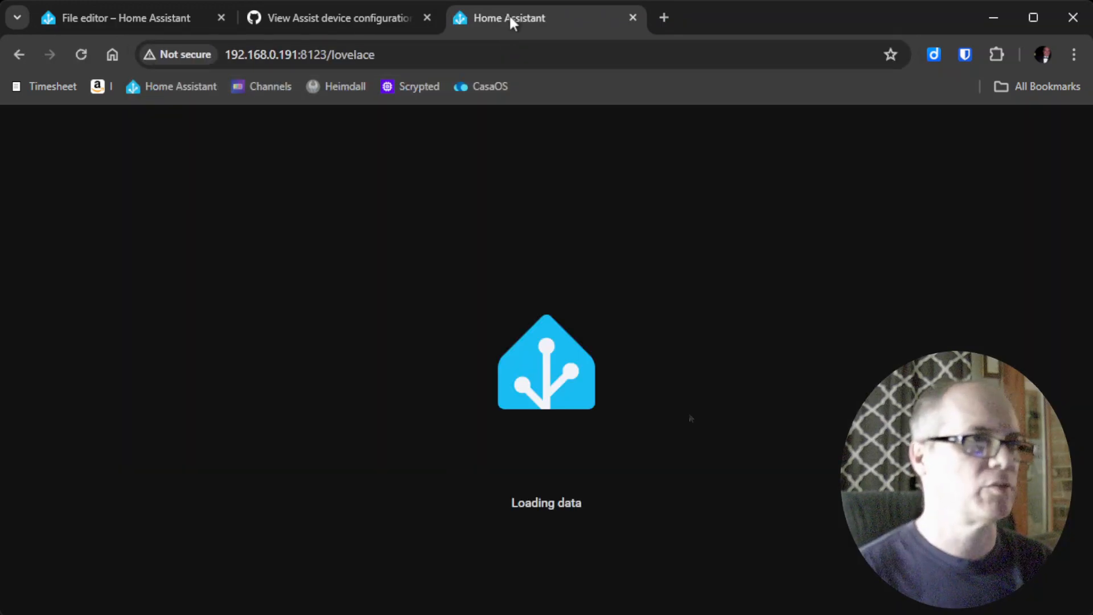
left_click_drag(501, 13, 346, 34)
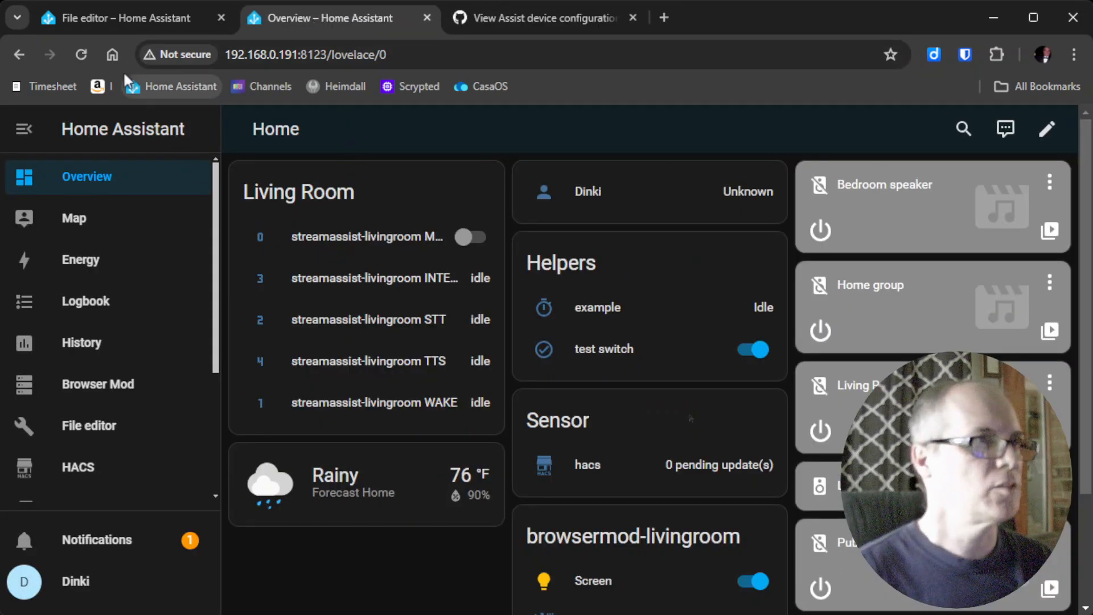
left_click(94, 19)
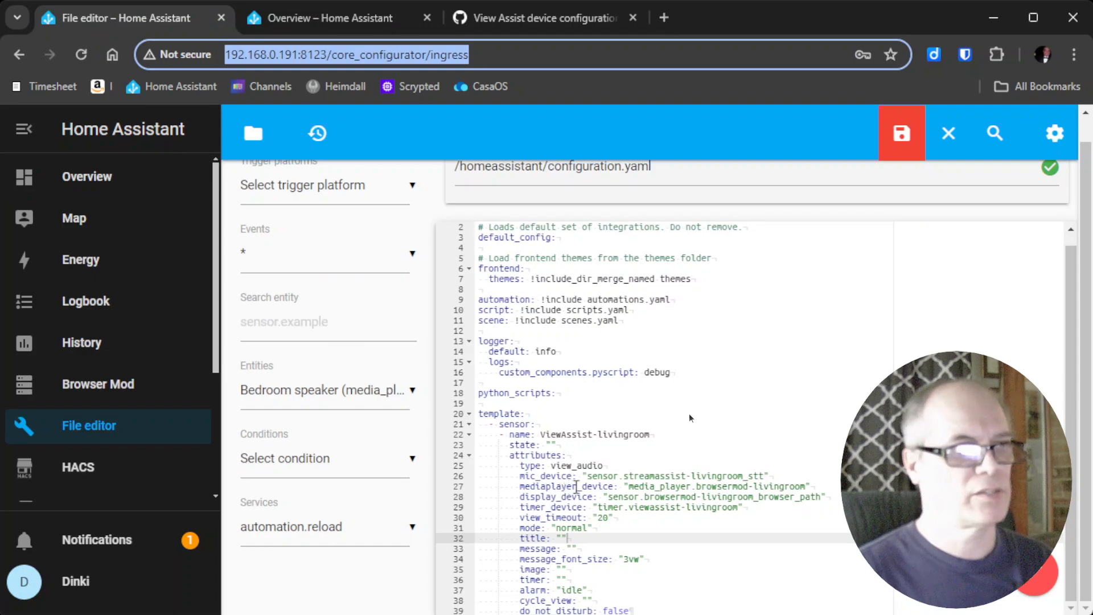
Find the streamassist-livingroom device under the Stream Assist integration and review its sensors.
left_click(296, 17)
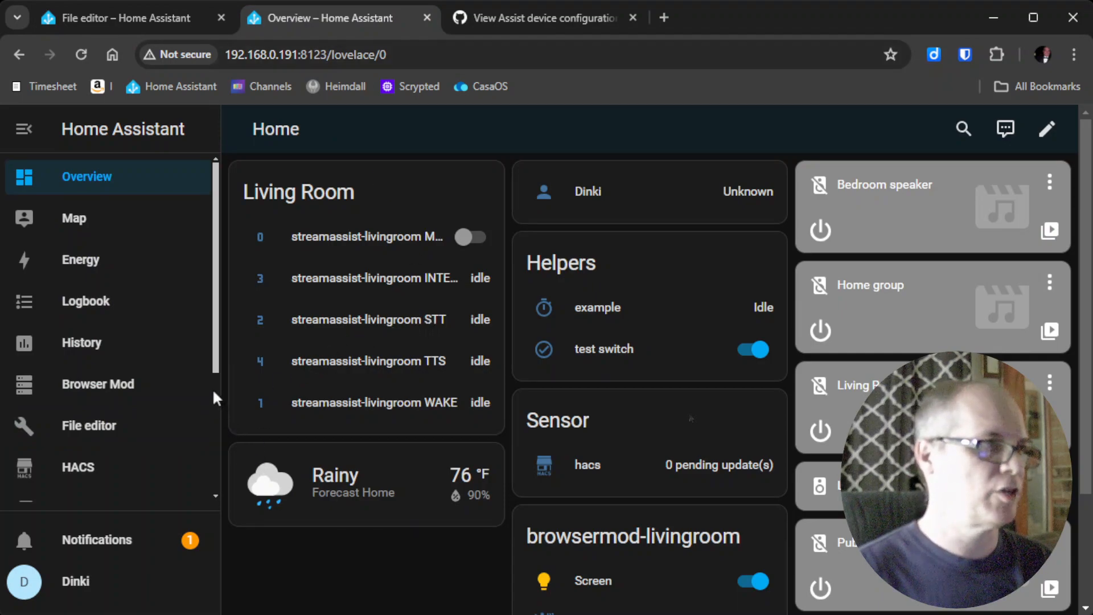
scroll(214, 391, "down", 3)
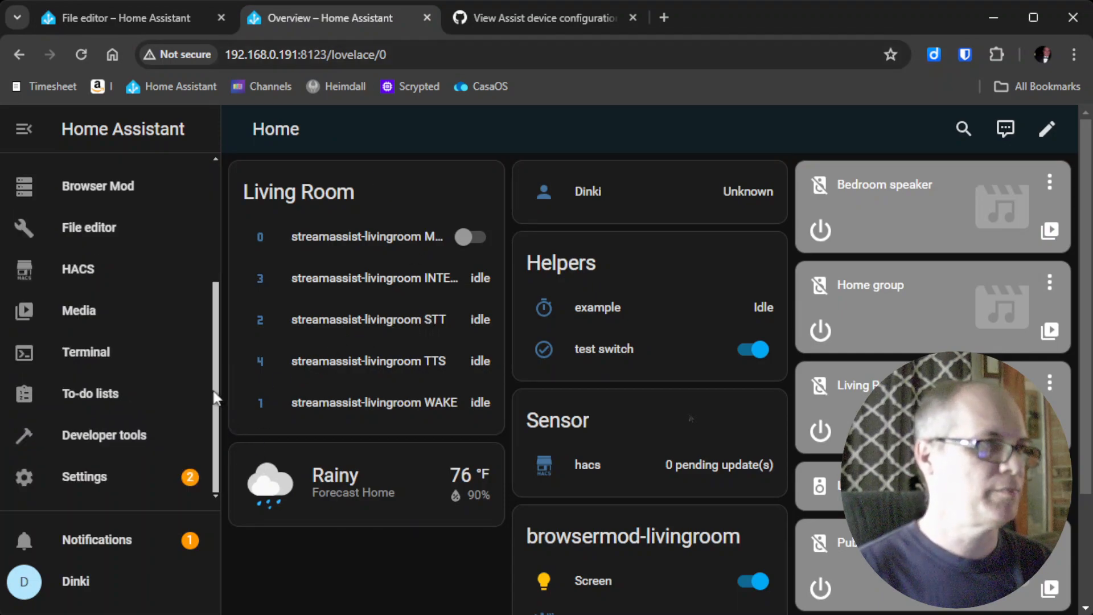
left_click(119, 478)
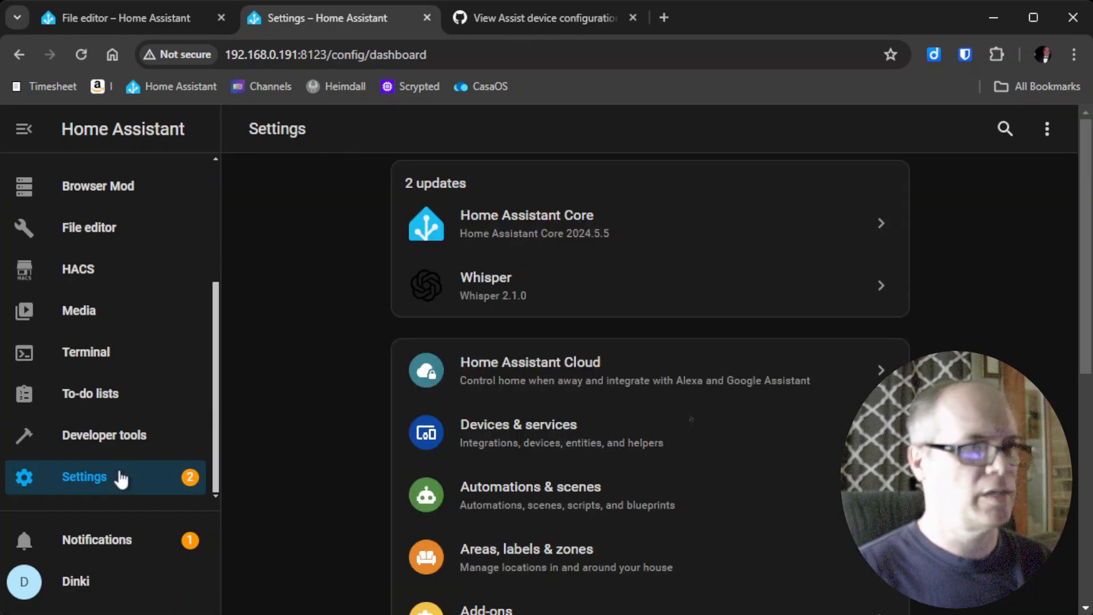
left_click(556, 436)
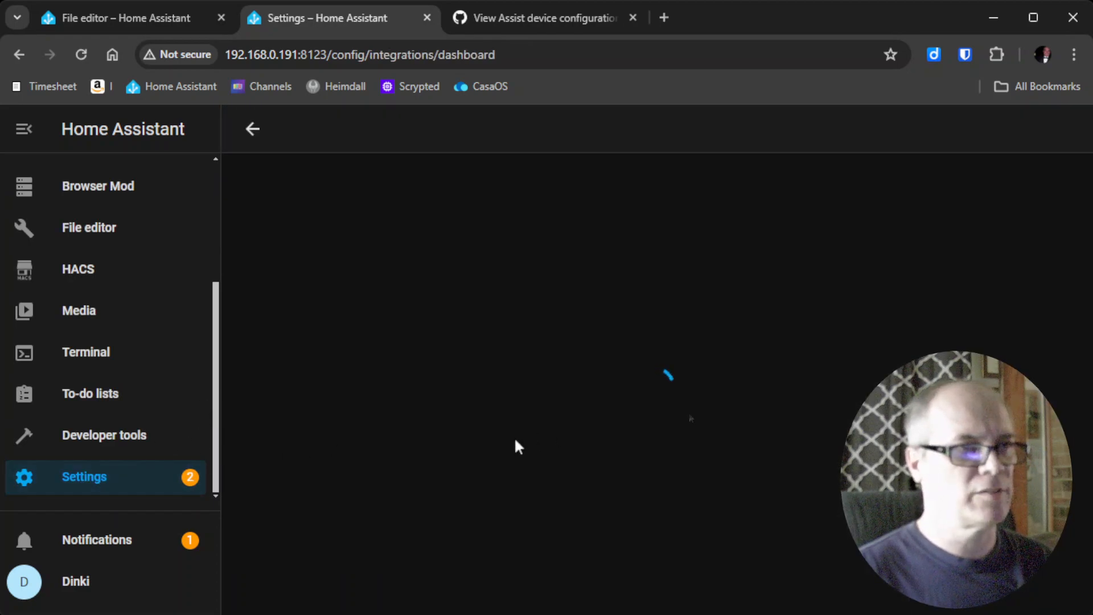
scroll(512, 444, "down", 1)
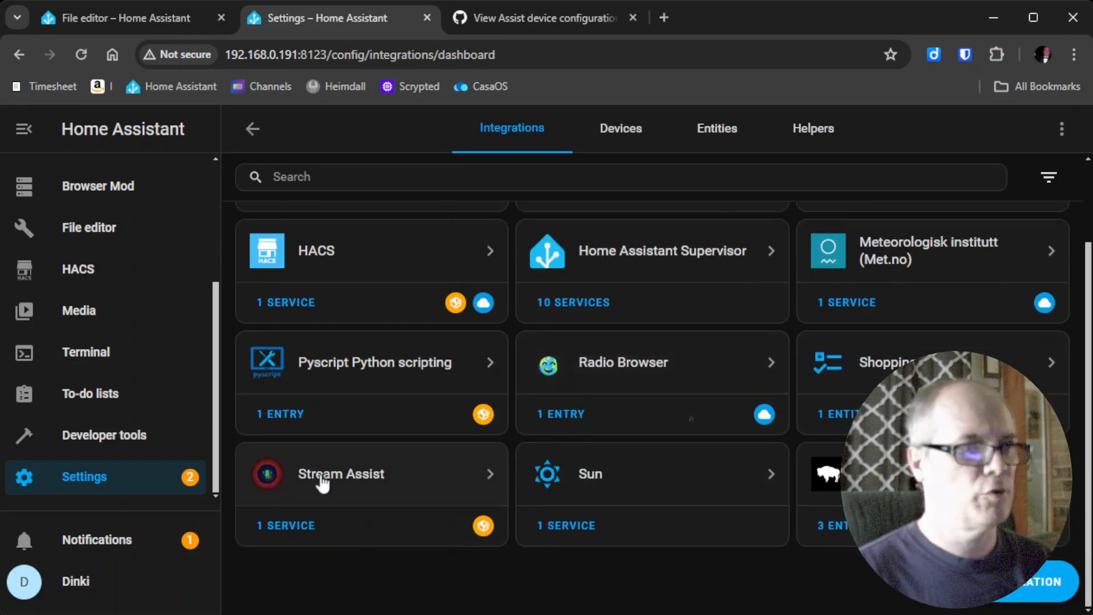
left_click(289, 526)
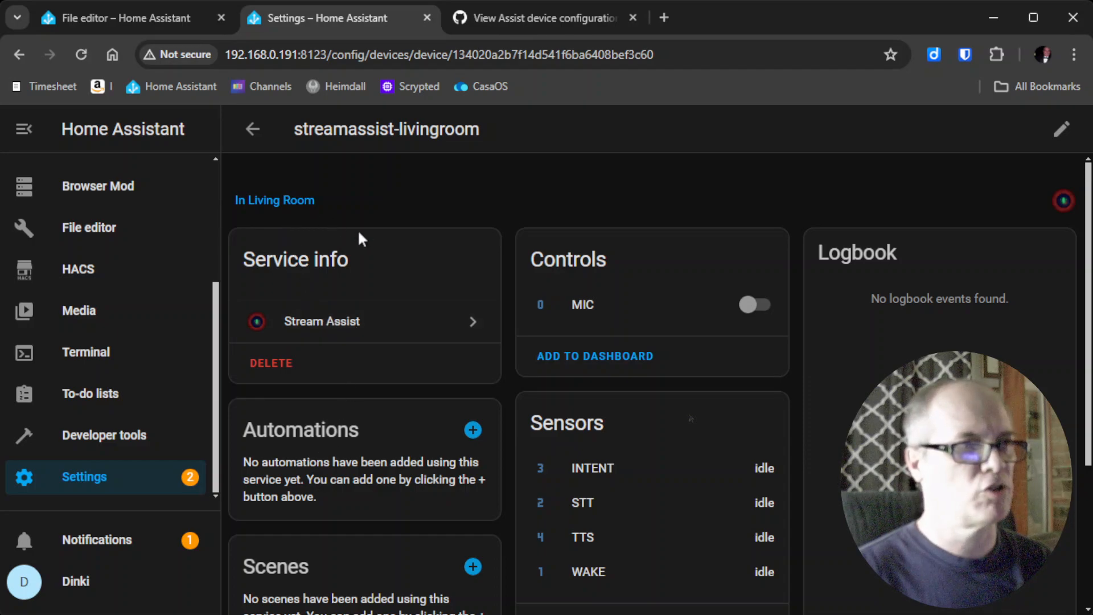
left_click(251, 129)
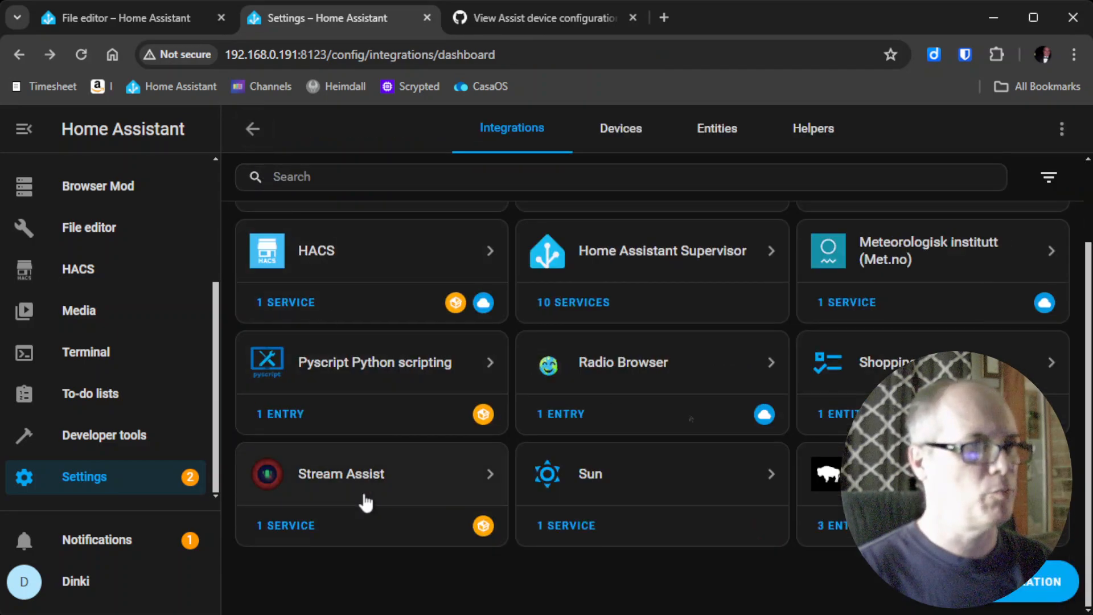
left_click(319, 475)
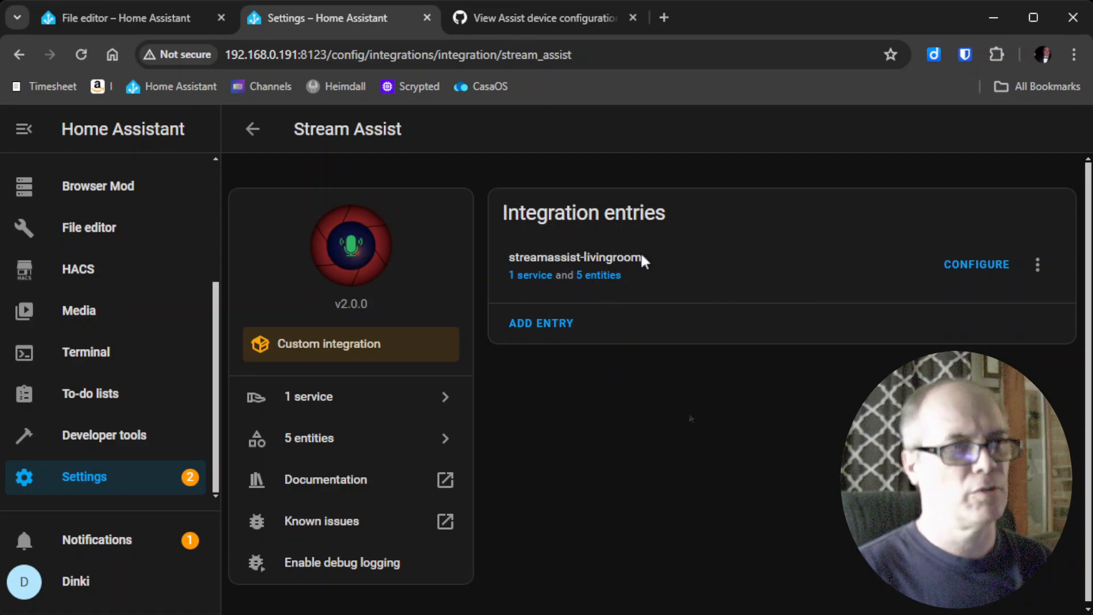
left_click(535, 276)
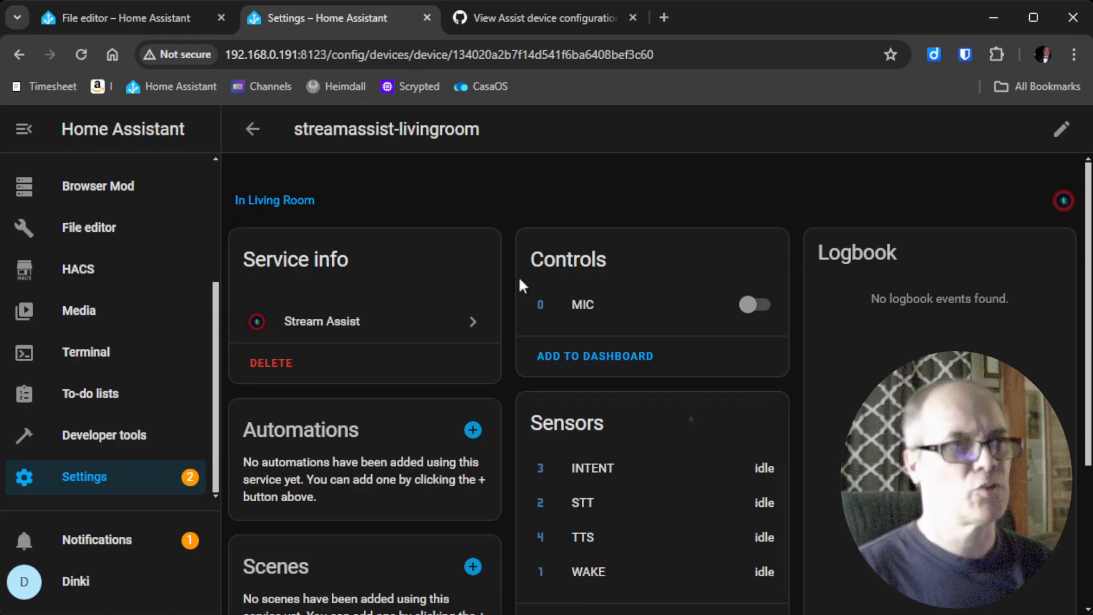
scroll(518, 370, "down", 3)
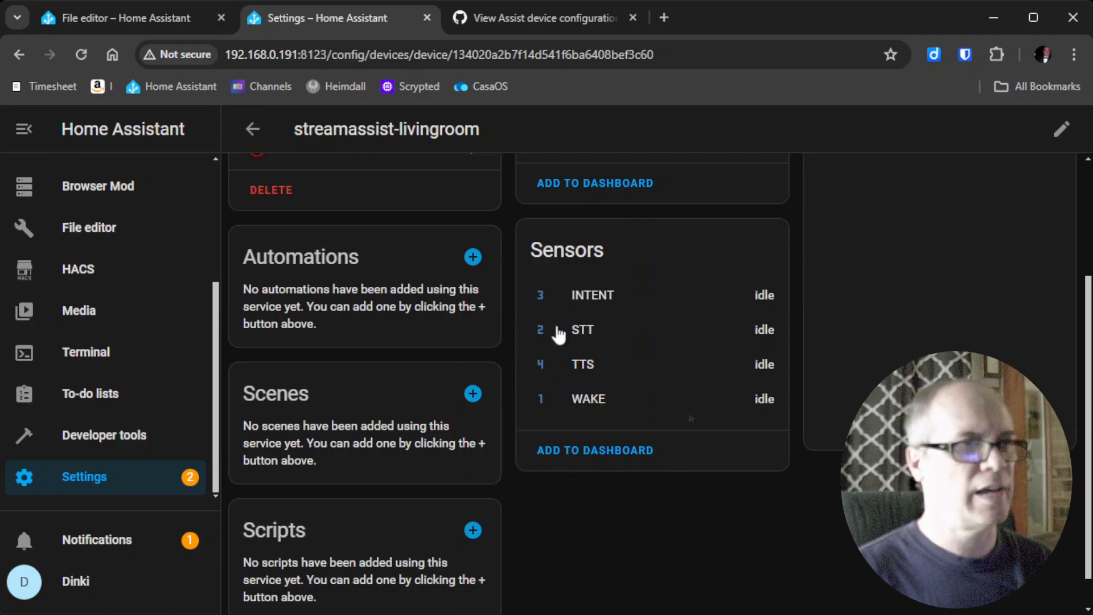
left_click(159, 24)
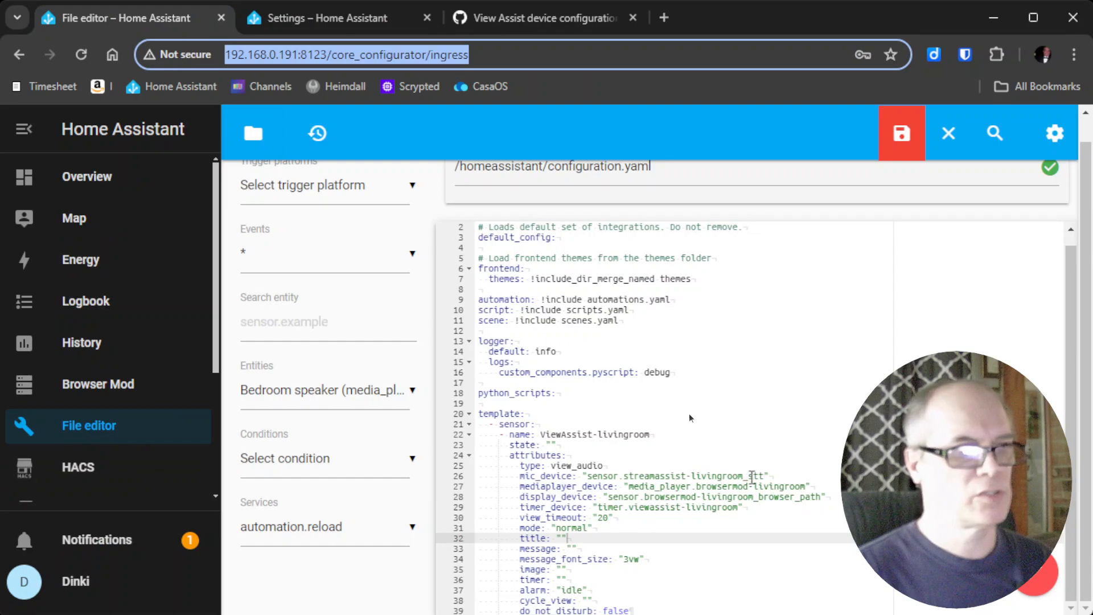
Copy the STT sensor's entity ID, sensor.streamassist_livingroom_stt.
left_click(288, 17)
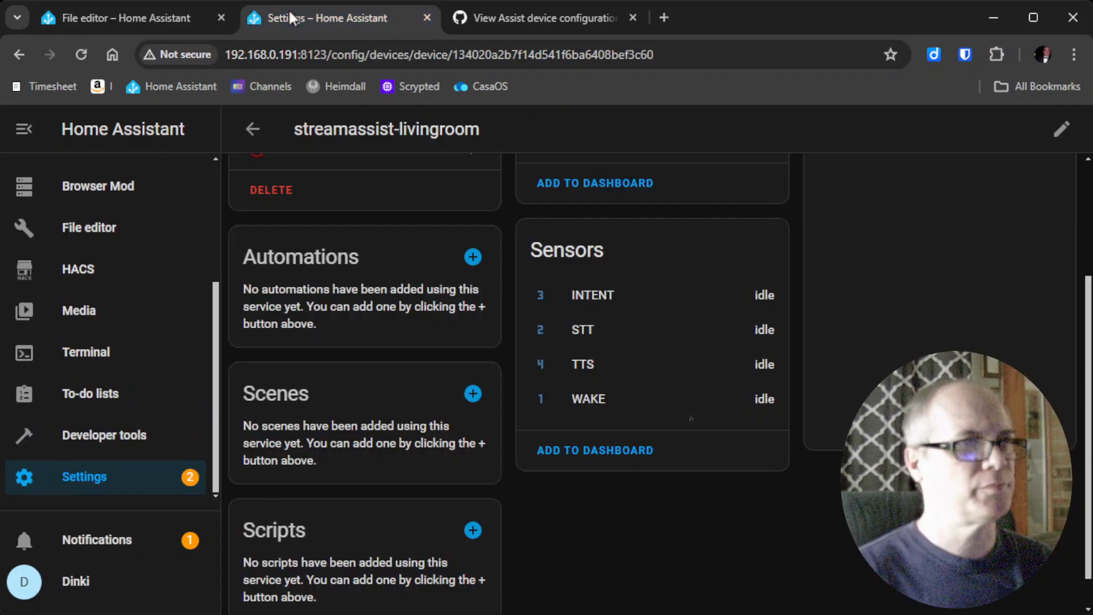
left_click(587, 330)
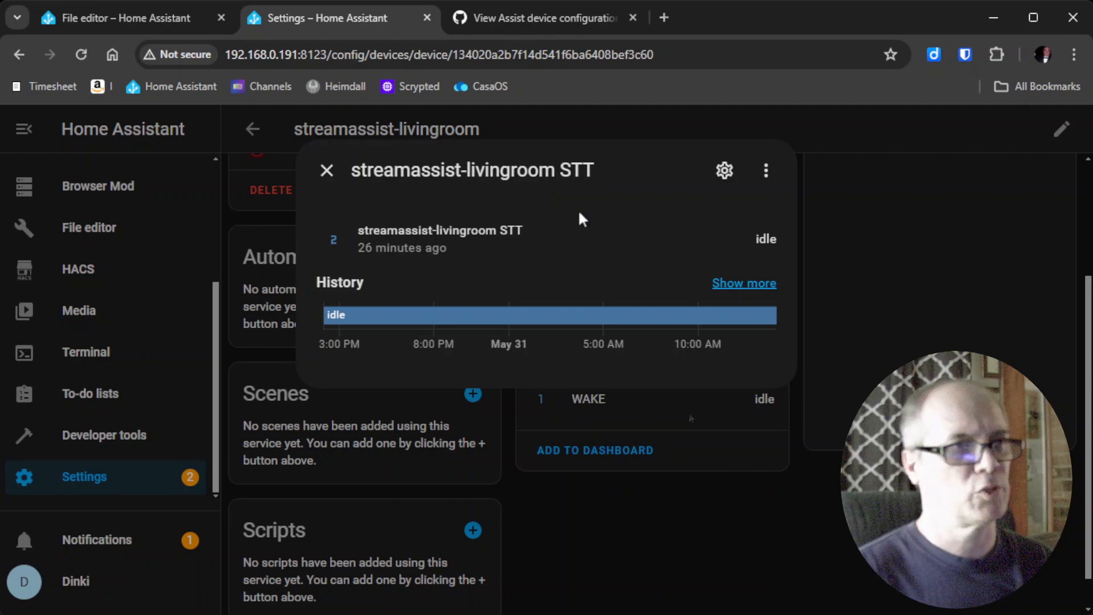
left_click(725, 171)
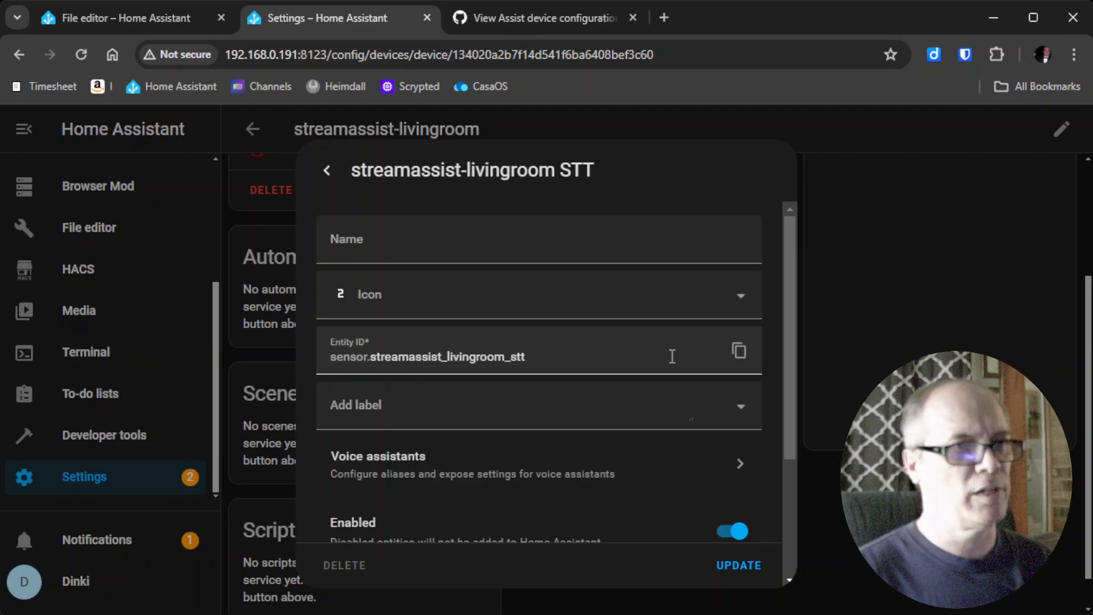
left_click(739, 355)
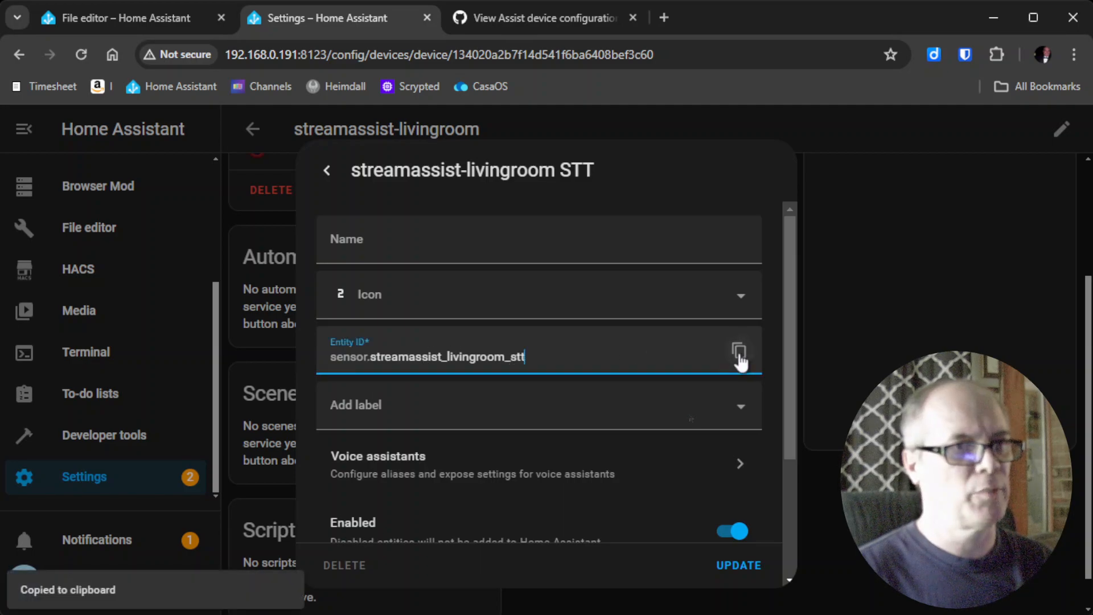
Replace line 26's mic_device value with sensor.streamassist_livingroom_stt.
left_click(105, 16)
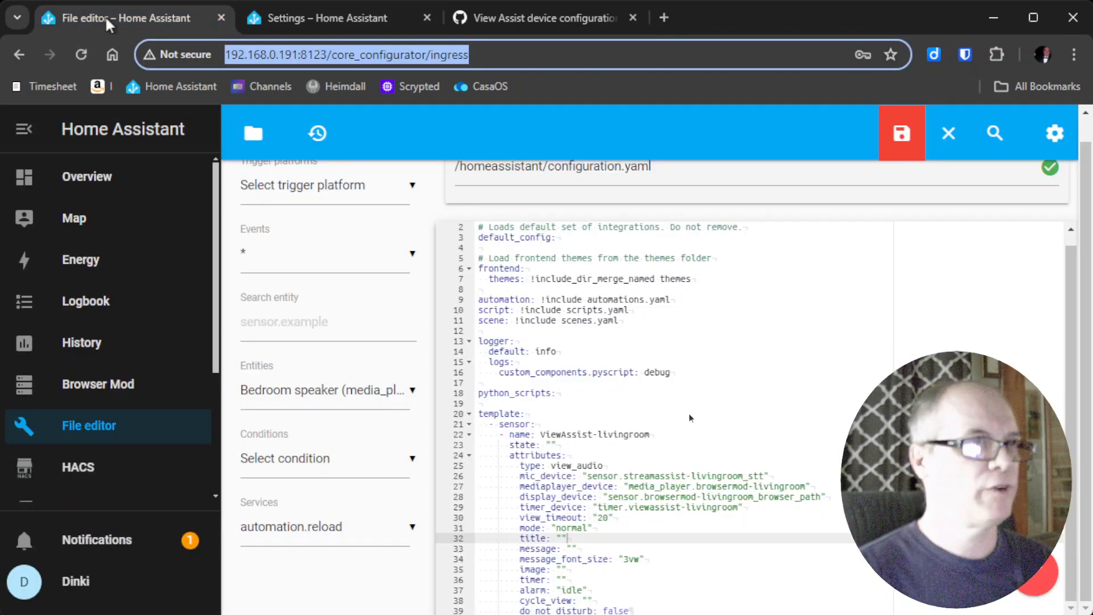
left_click_drag(588, 473, 766, 476)
key("BackSpace")
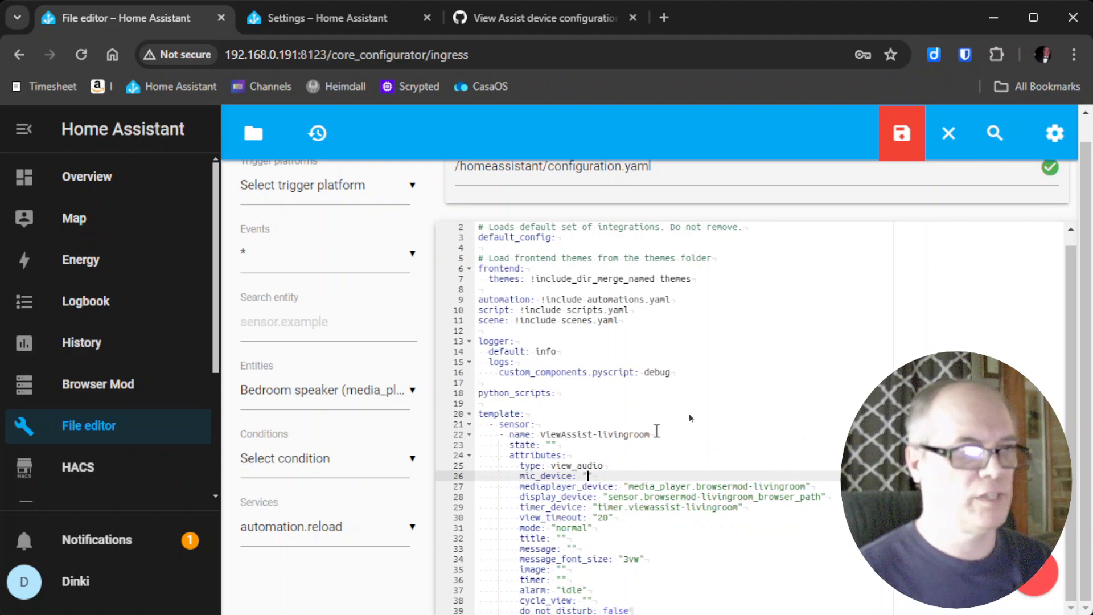
key("ctrl+v")
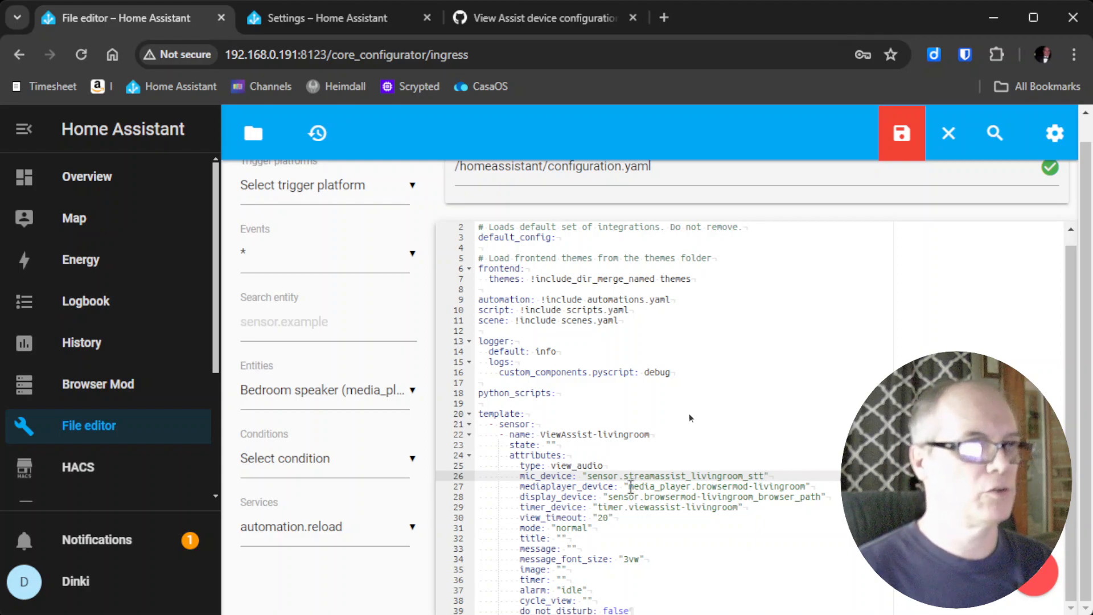
left_click(352, 15)
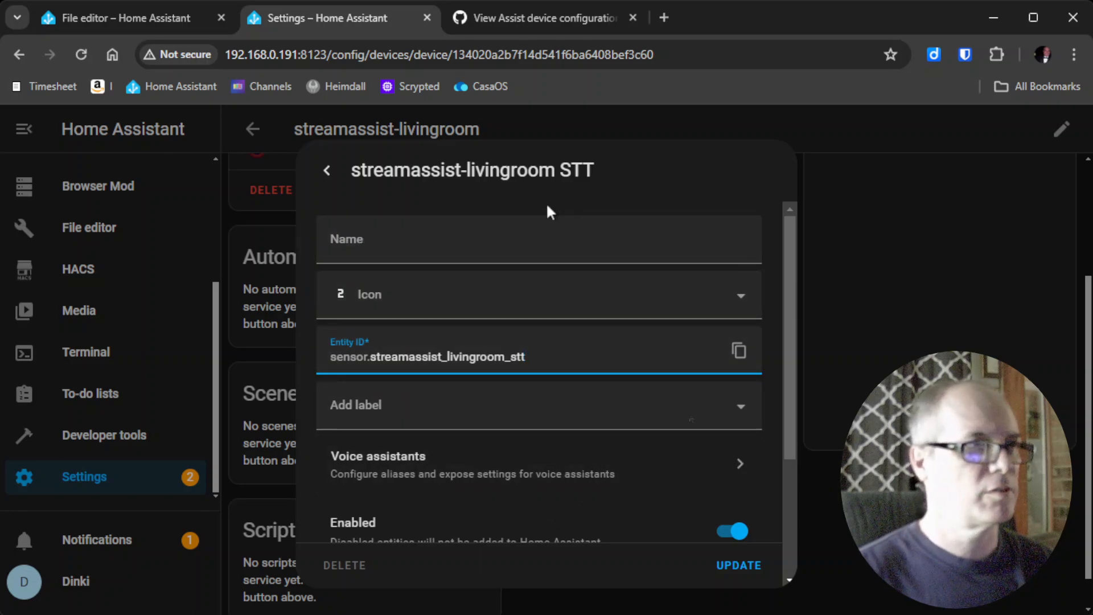
key("Escape")
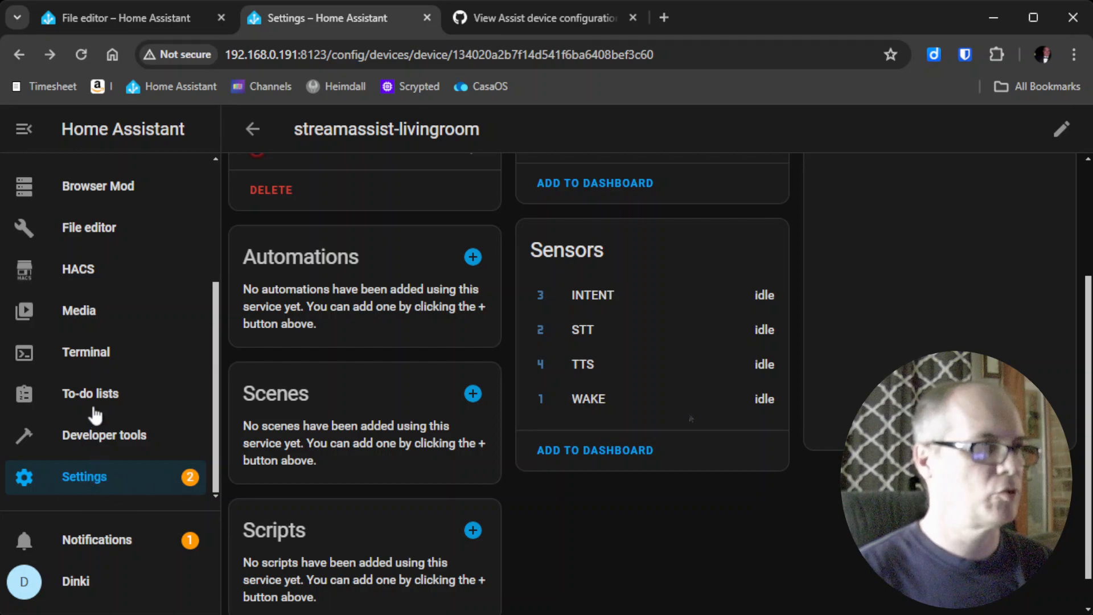
scroll(123, 425, "up", 3)
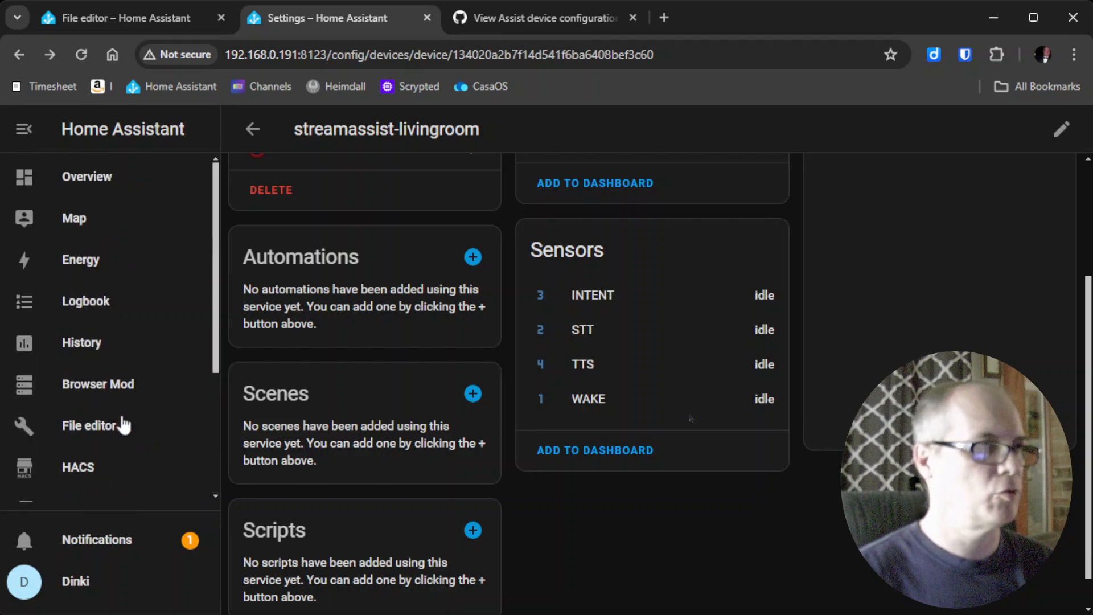
Copy media_player.browsermod_livingroom from the browsermod-livingroom media player's entity settings.
left_click(93, 392)
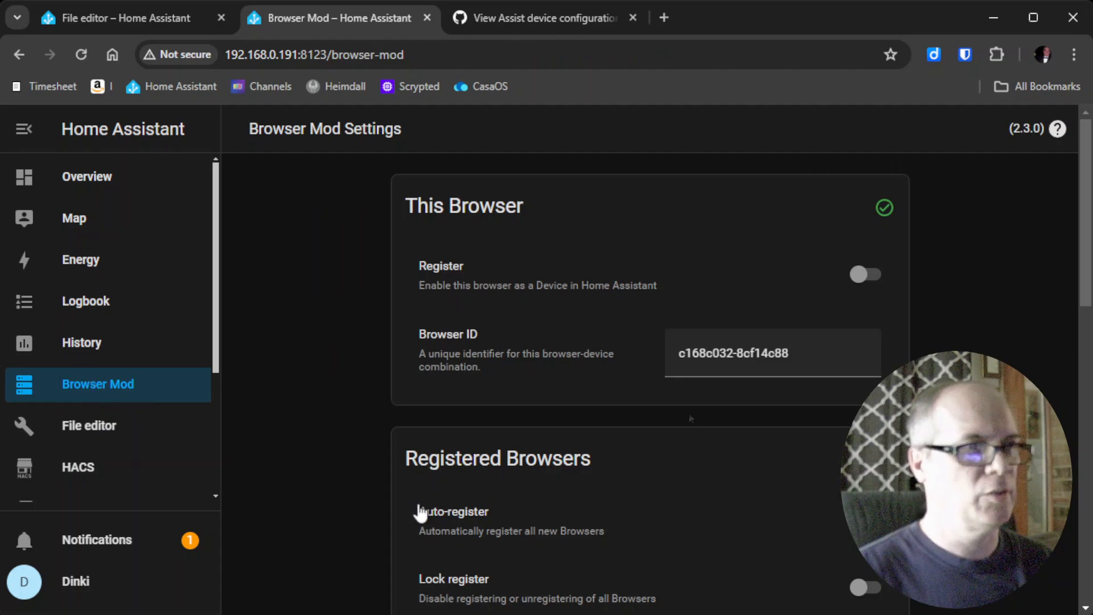
scroll(405, 519, "down", 5)
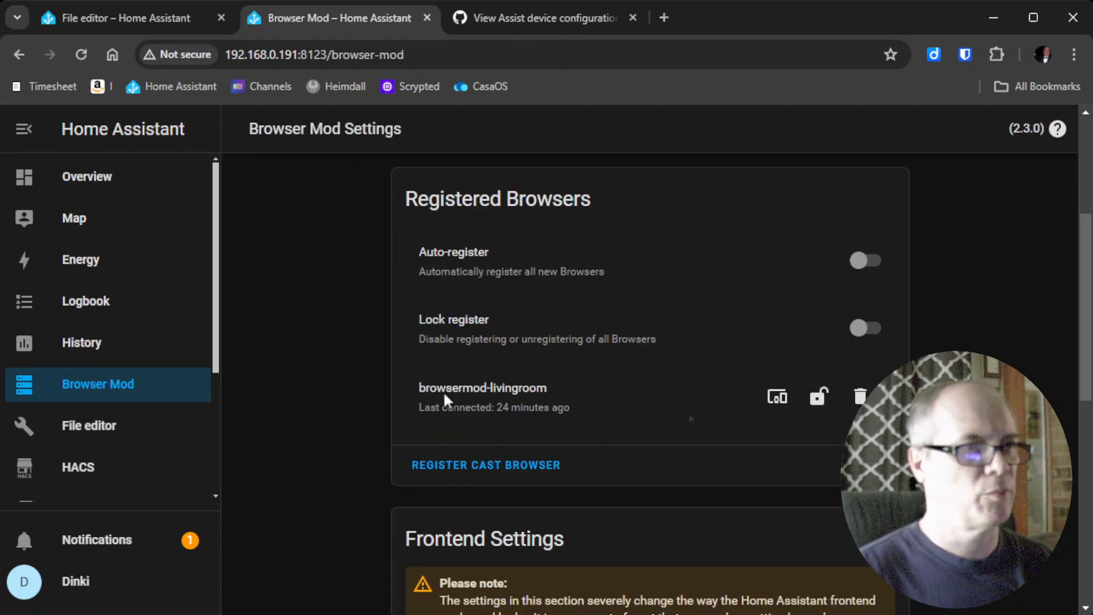
left_click(775, 398)
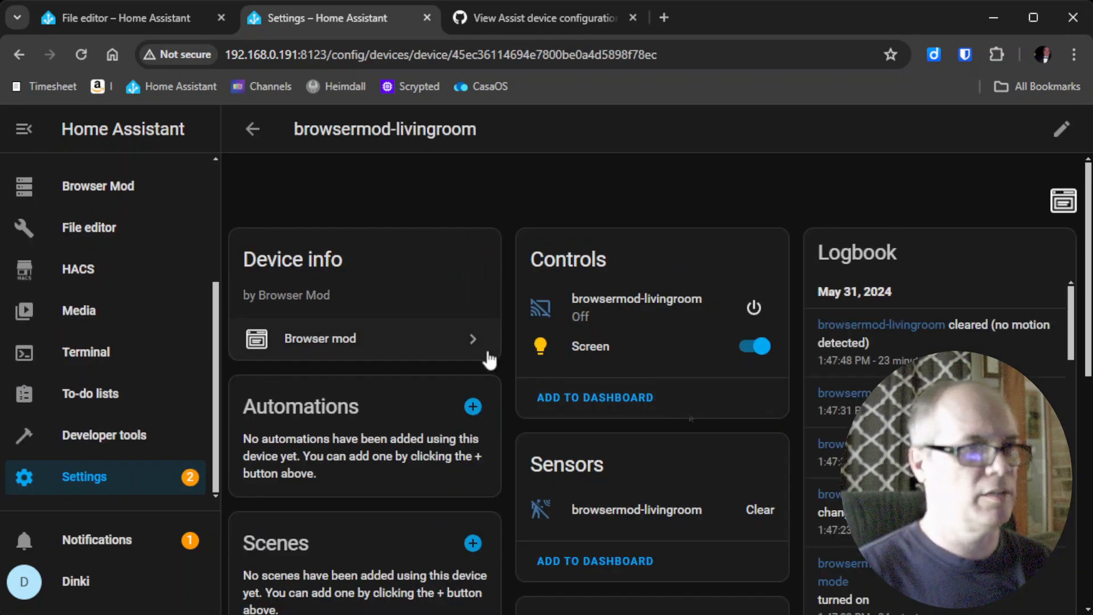
left_click(636, 306)
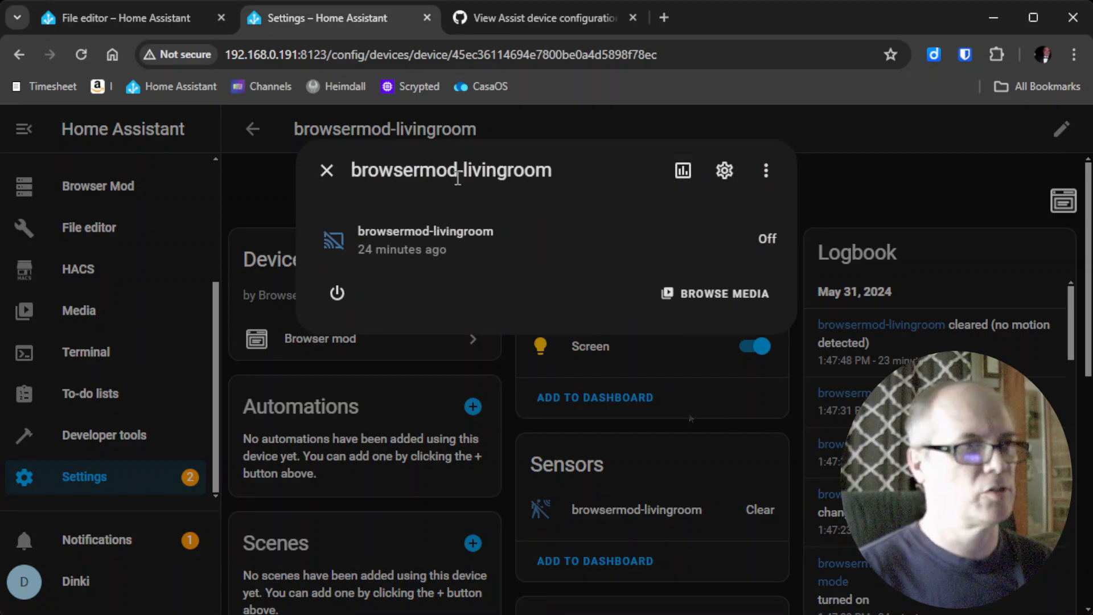
left_click(725, 171)
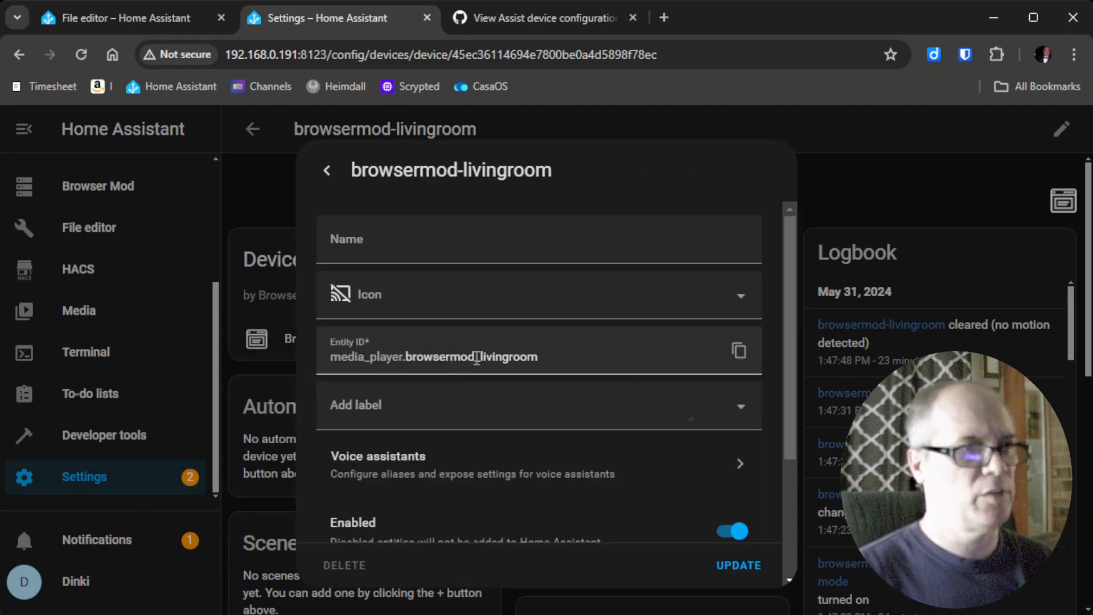
left_click(739, 351)
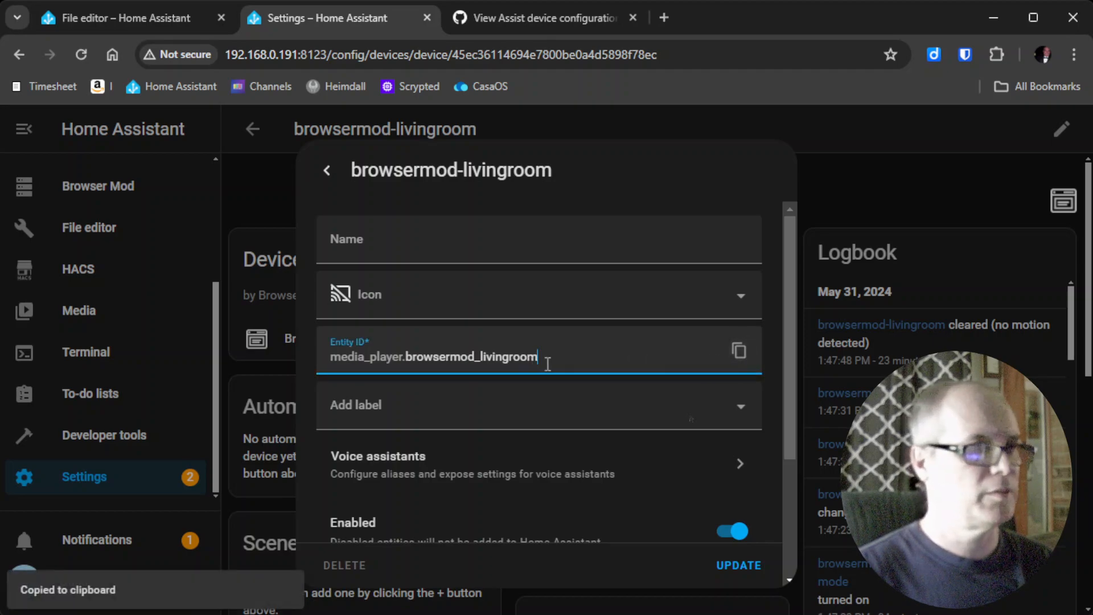
Replace line 27's mediaplayer_device value with media_player.browsermod_livingroom.
left_click(124, 13)
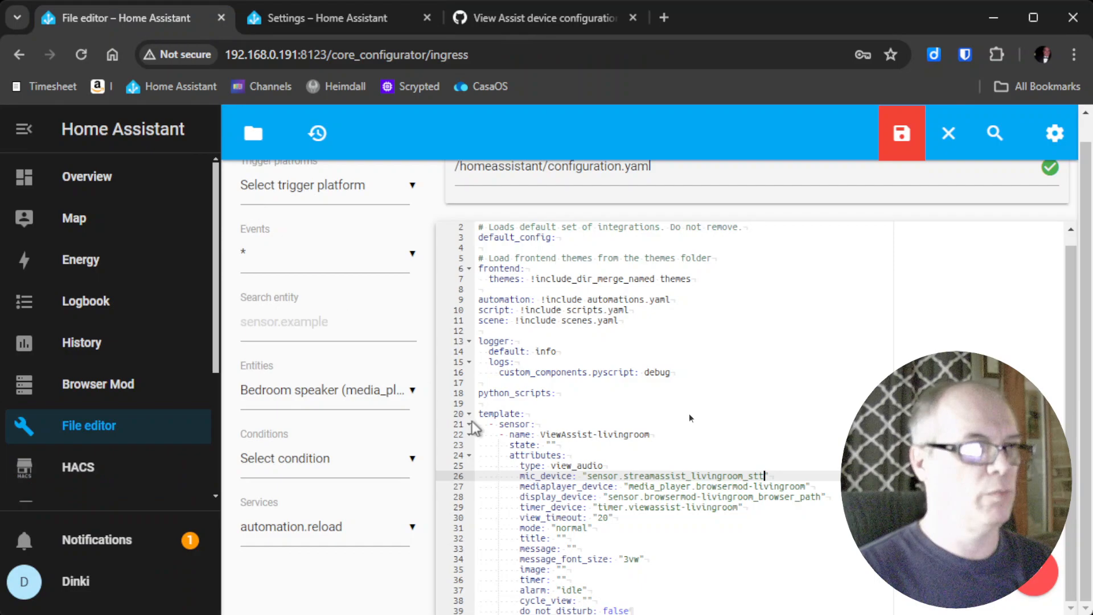
left_click(631, 486)
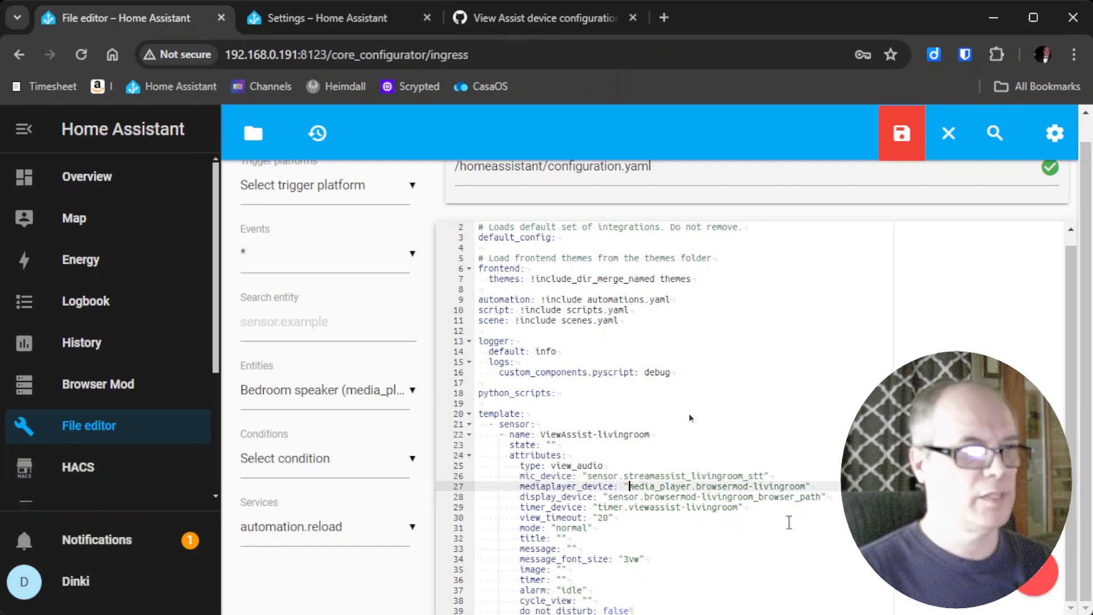
left_click(807, 487, "shift")
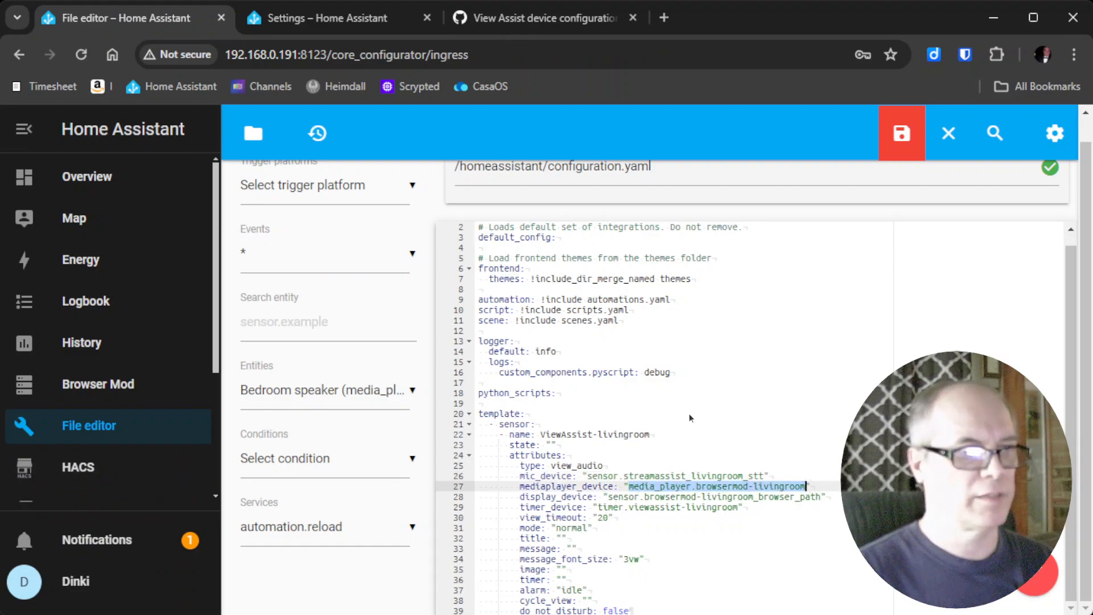
key("Delete")
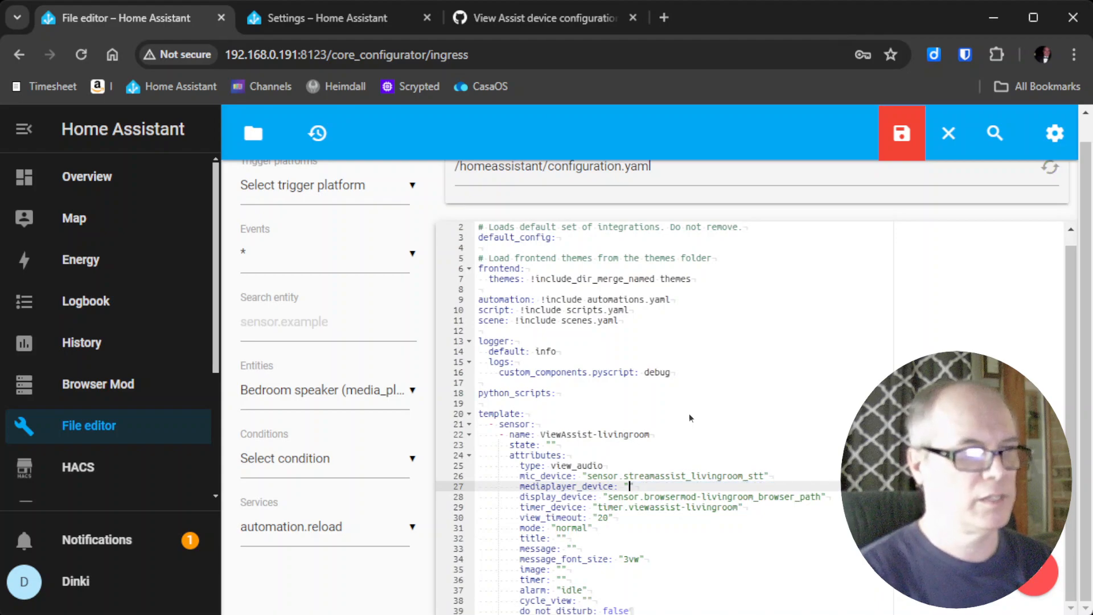
key("ctrl+v")
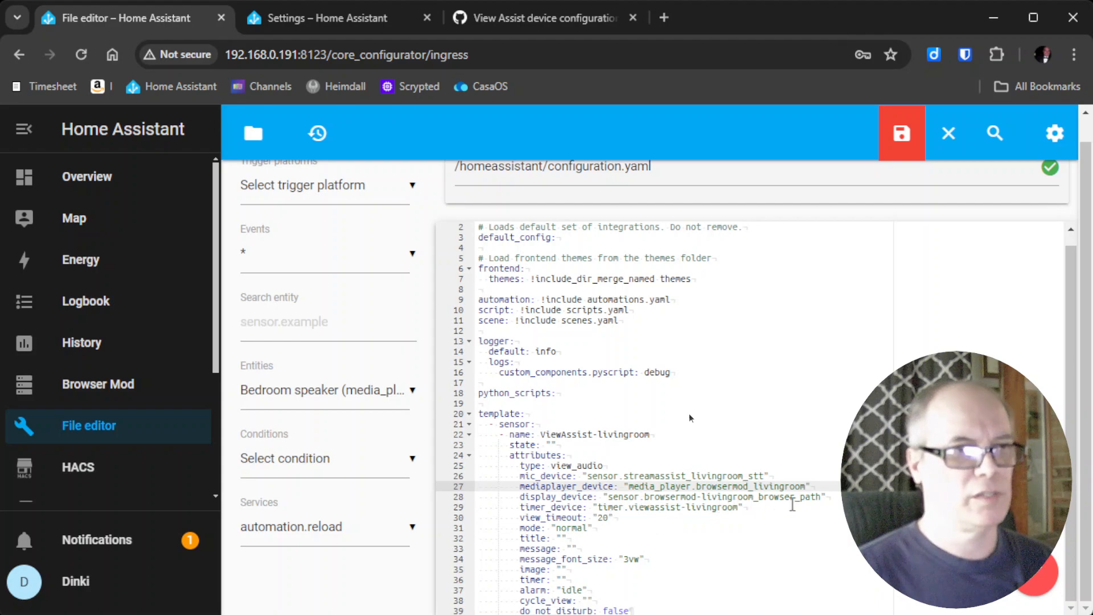
left_click(306, 21)
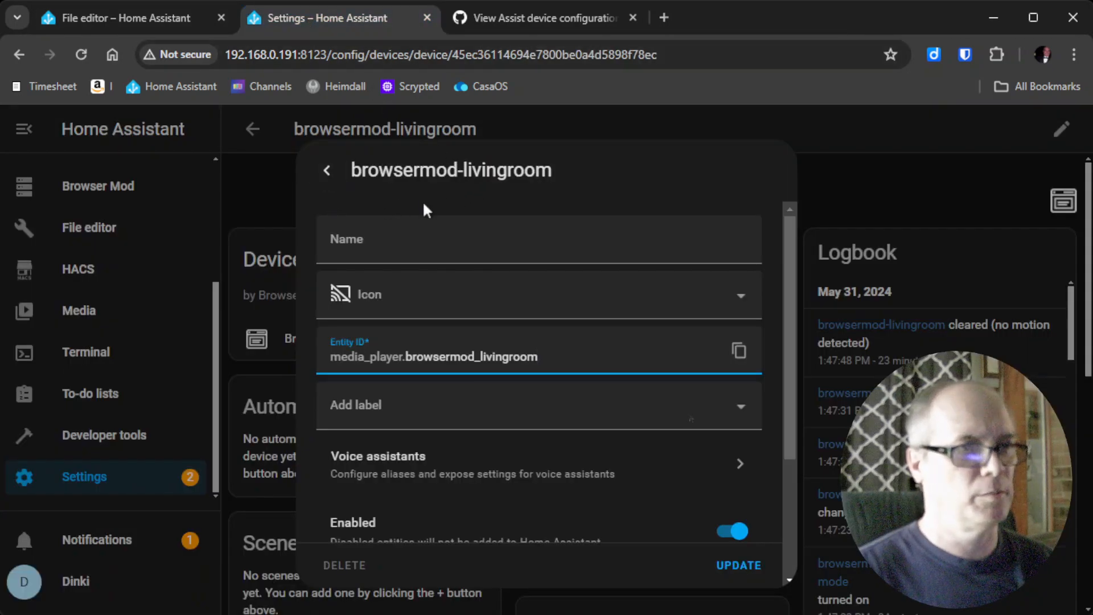
scroll(422, 200, "down", 3)
key("Escape")
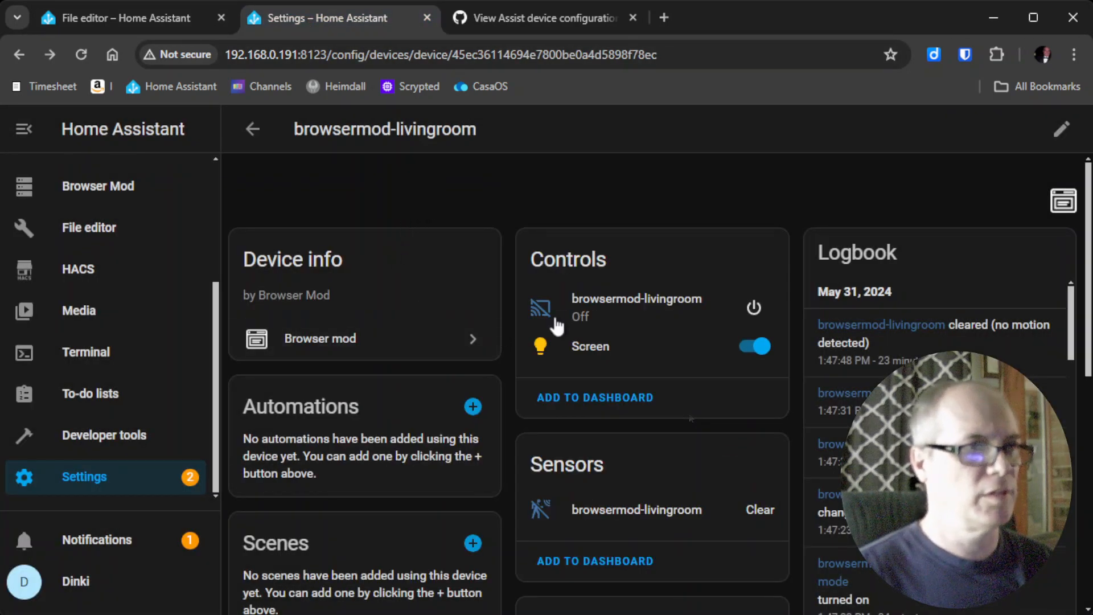
scroll(508, 330, "down", 3)
scroll(524, 367, "down", 3)
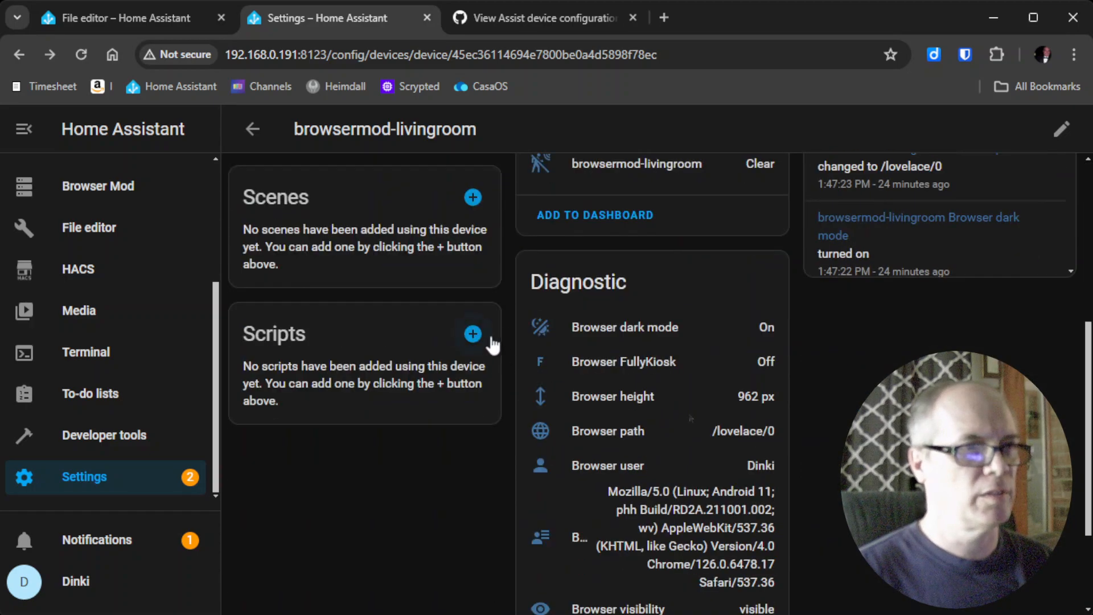
scroll(493, 339, "up", 2)
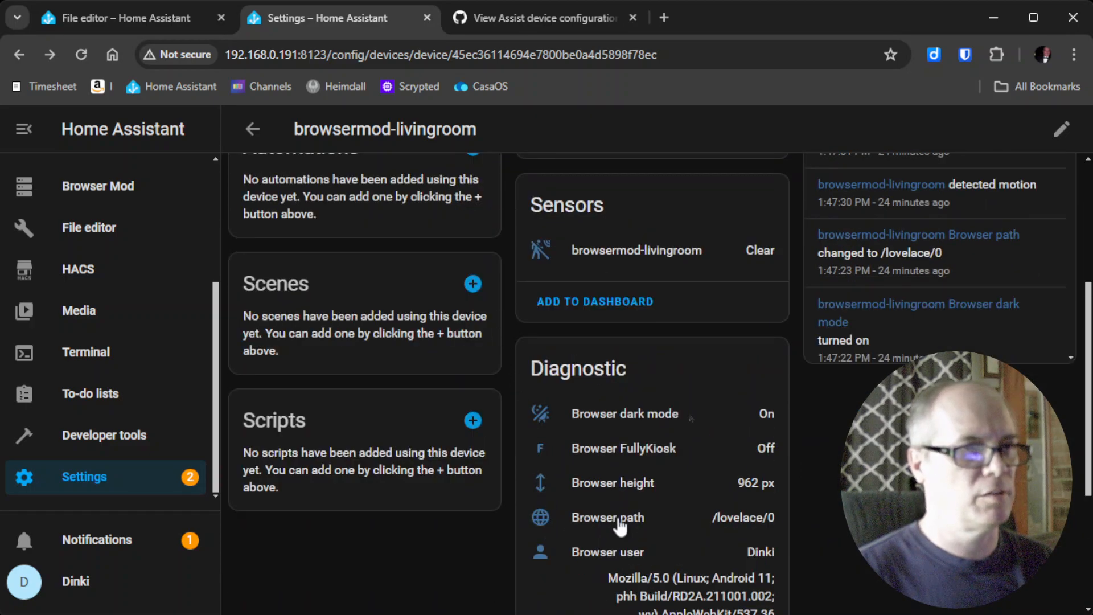
left_click(155, 28)
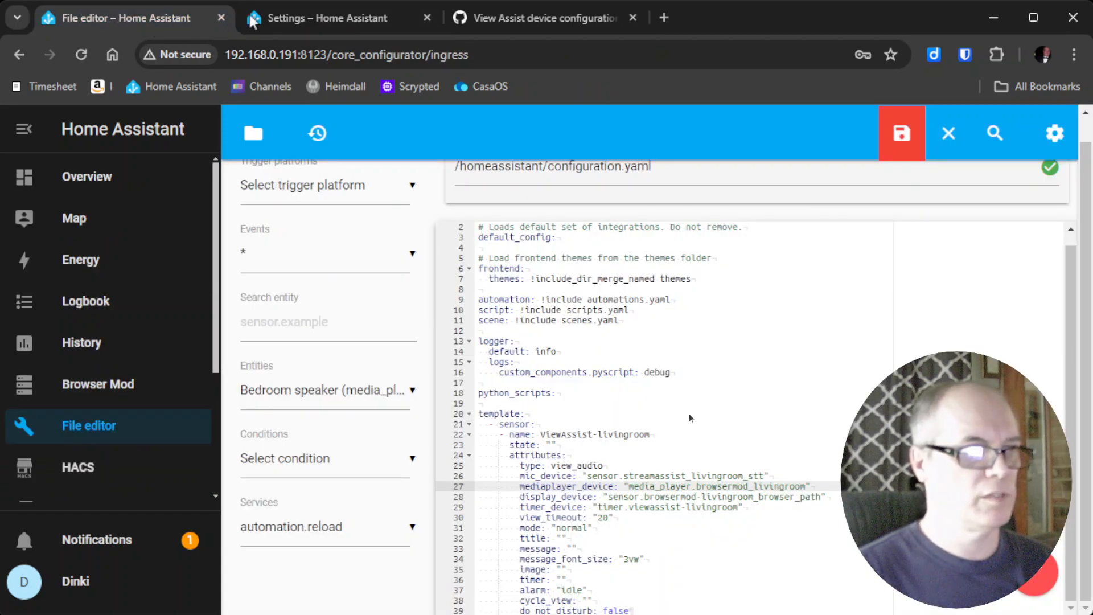
Copy the Browser path sensor's entity ID, sensor.browsermod_livingroom_browser_path.
left_click(294, 12)
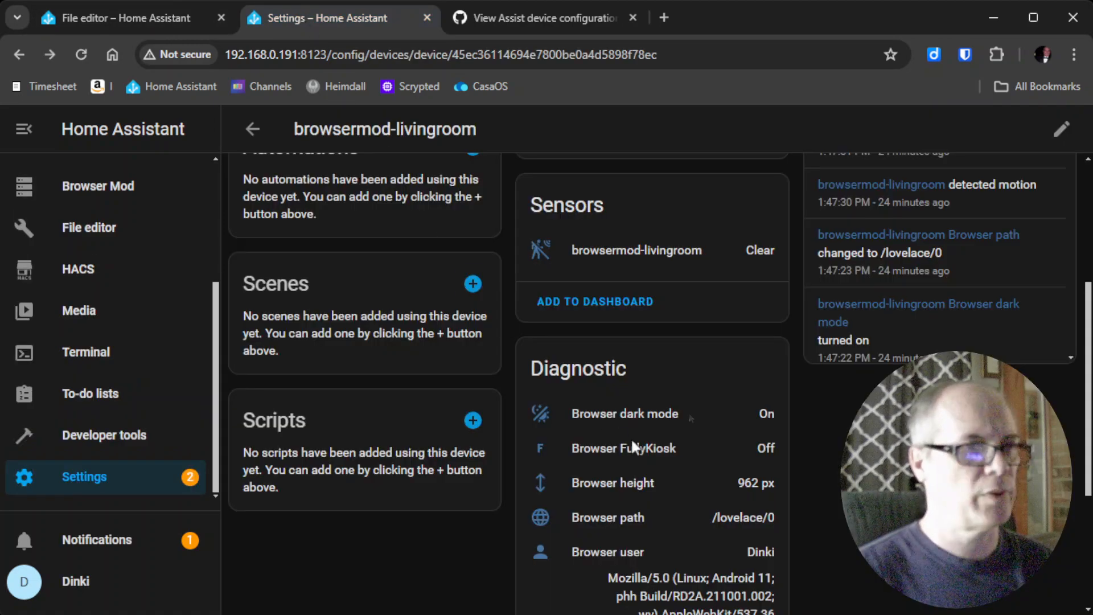
left_click(614, 521)
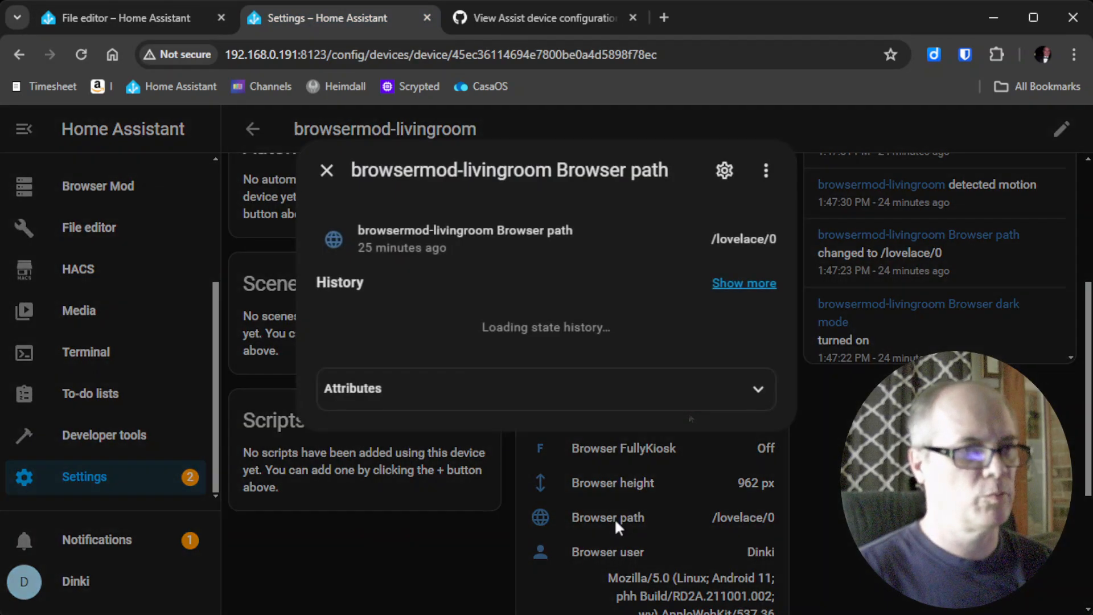
left_click(724, 170)
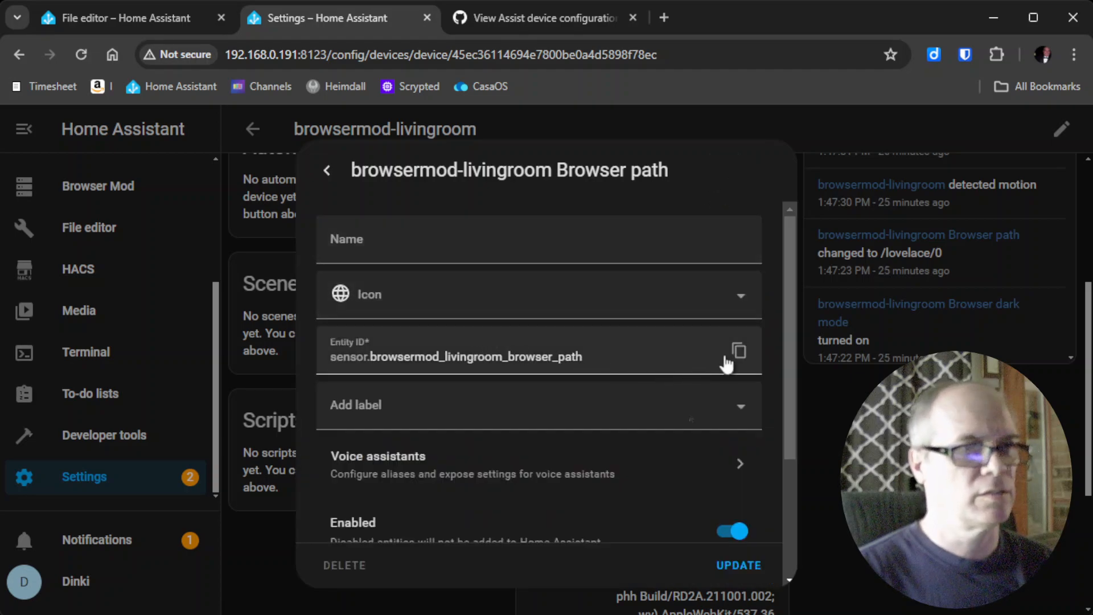
left_click(739, 351)
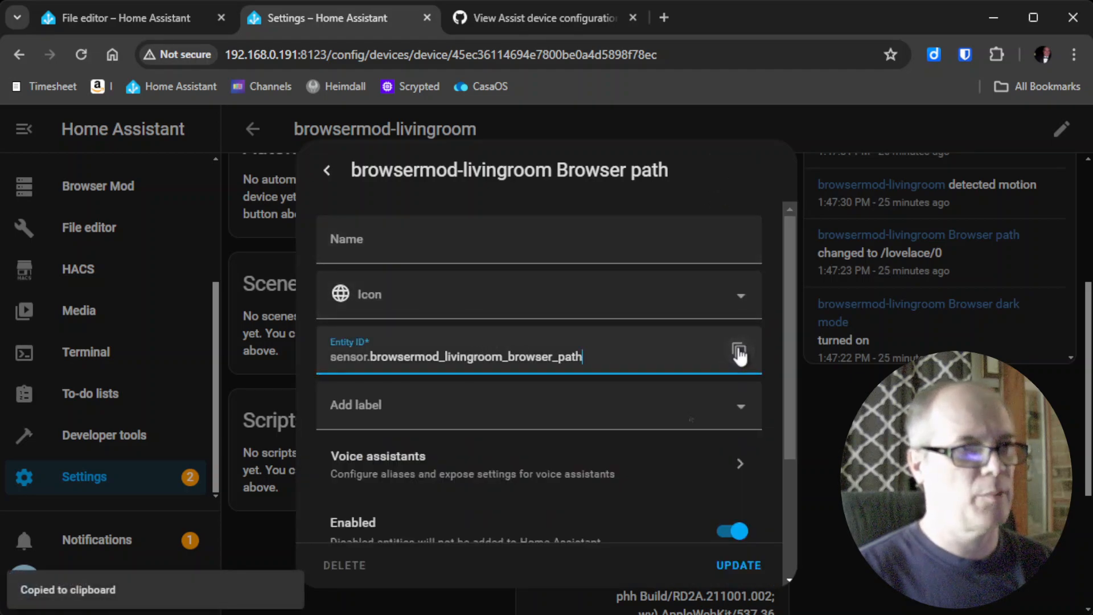
Paste sensor.browsermod_livingroom_browser_path as display_device, then select the timer_device value.
left_click(100, 17)
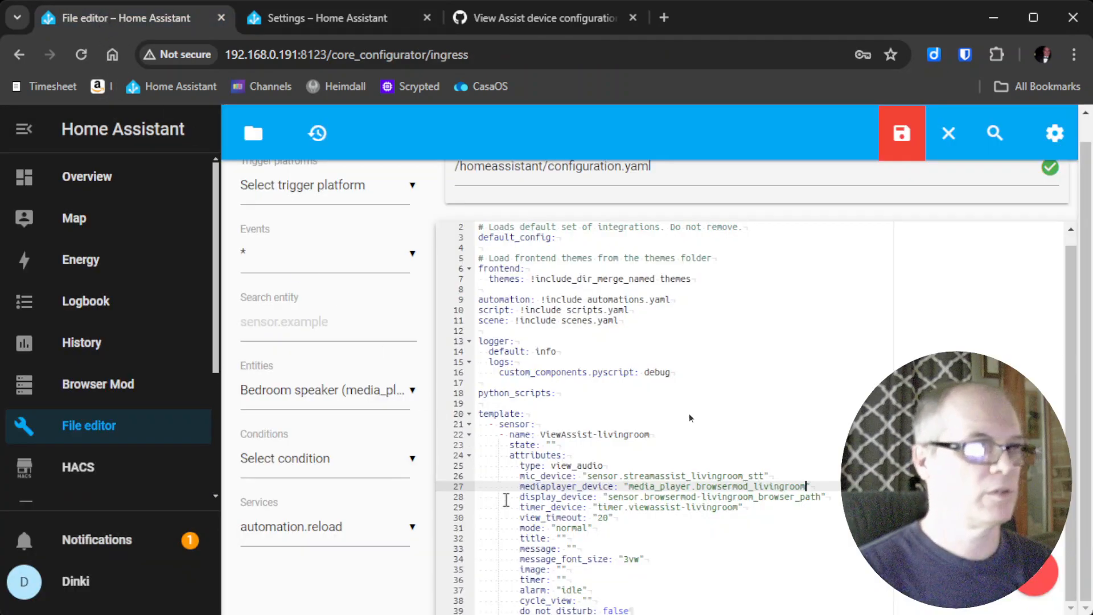
left_click(611, 500)
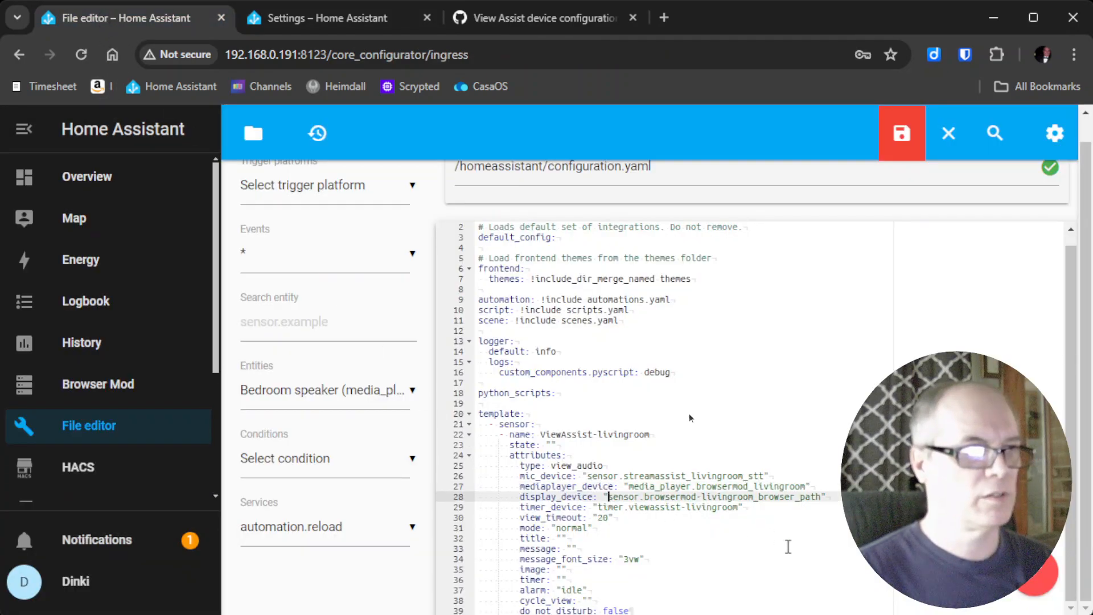
left_click(817, 498, "shift")
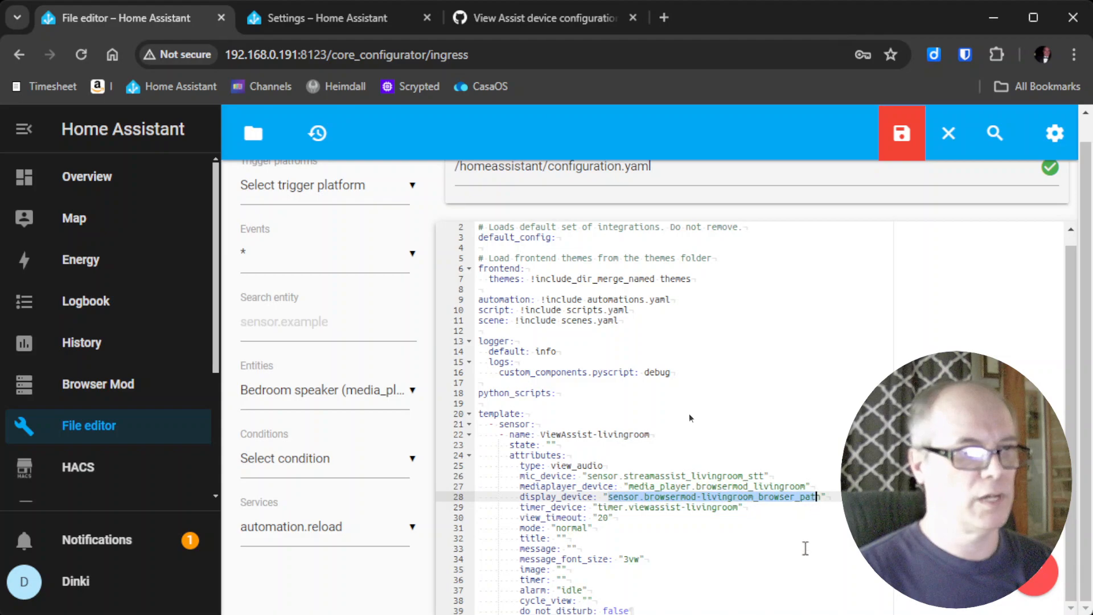
key("BackSpace")
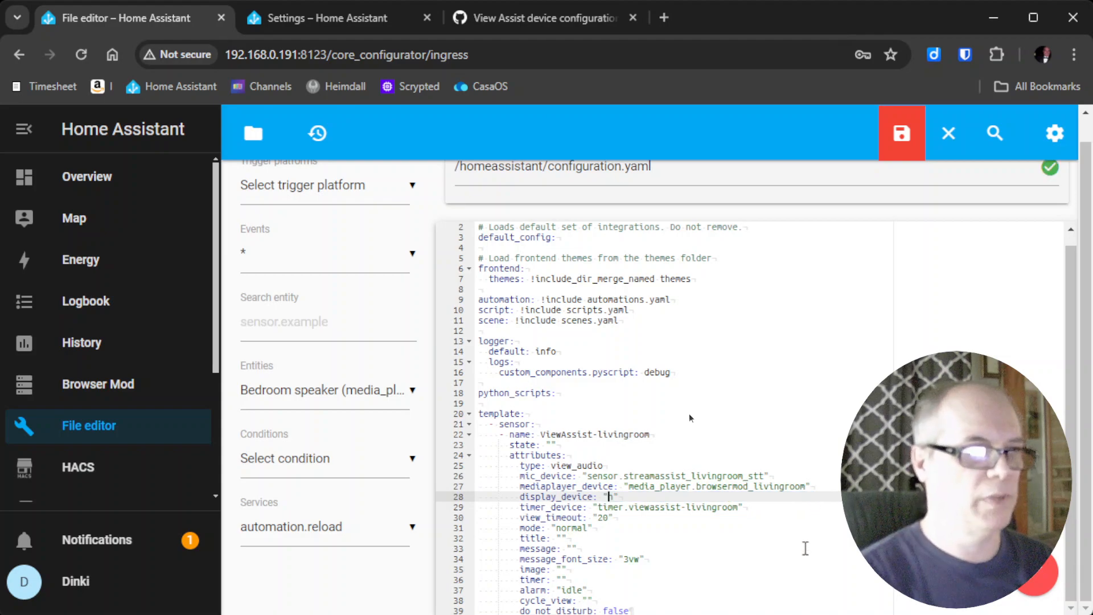
key("ctrl+v")
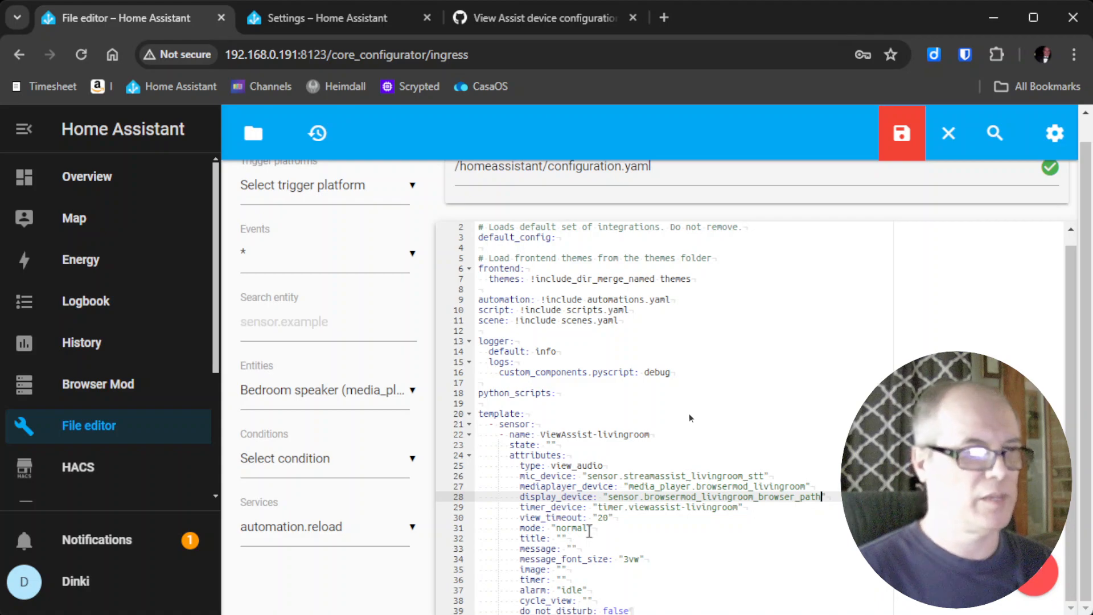
left_click(602, 506)
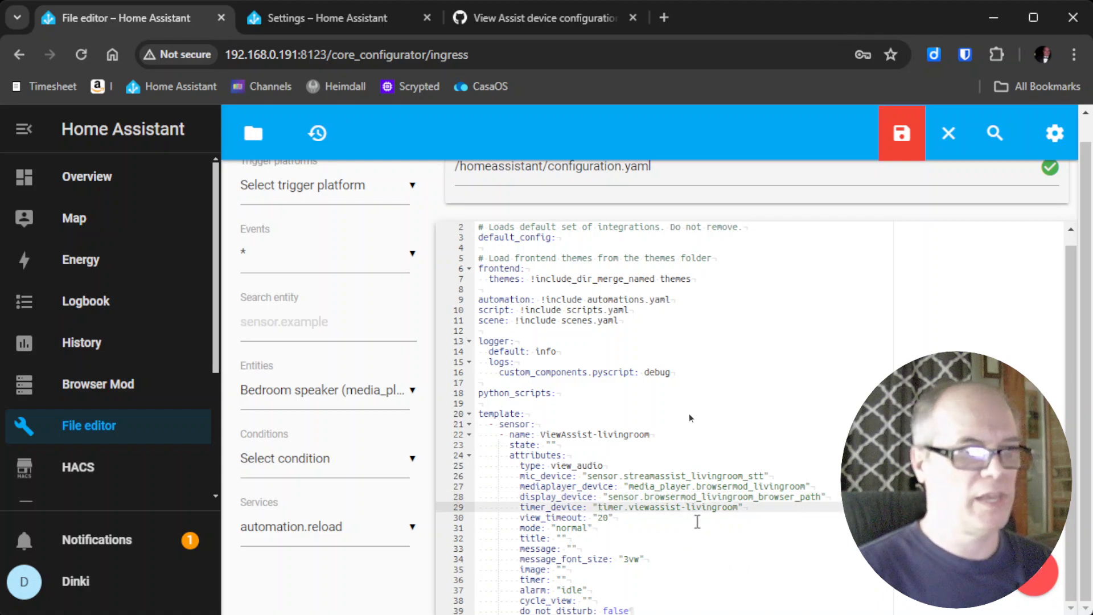
left_click(739, 507, "shift")
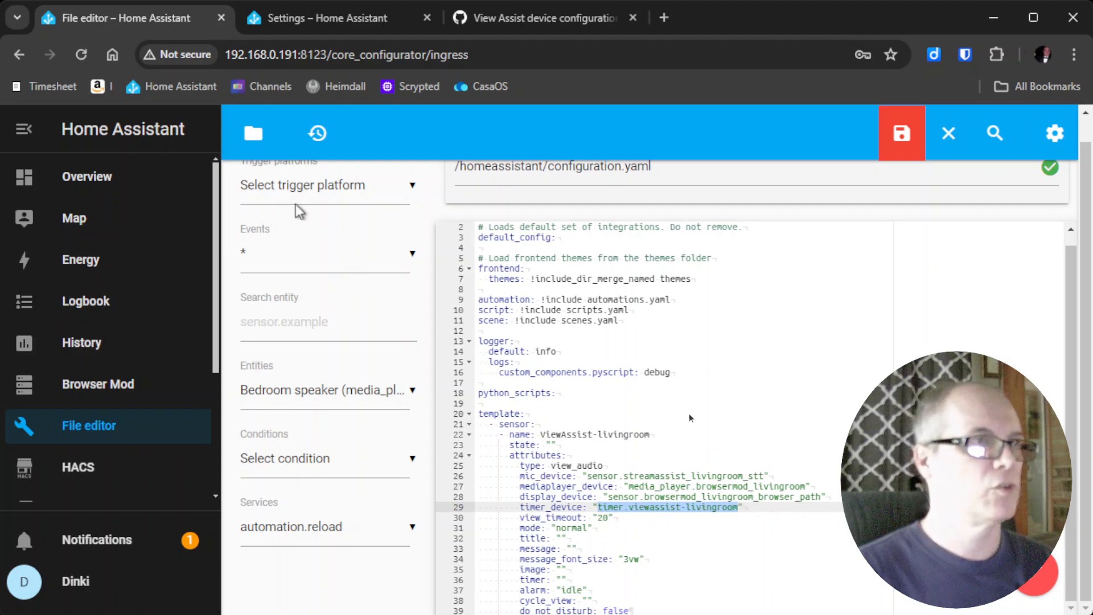
left_click(314, 23)
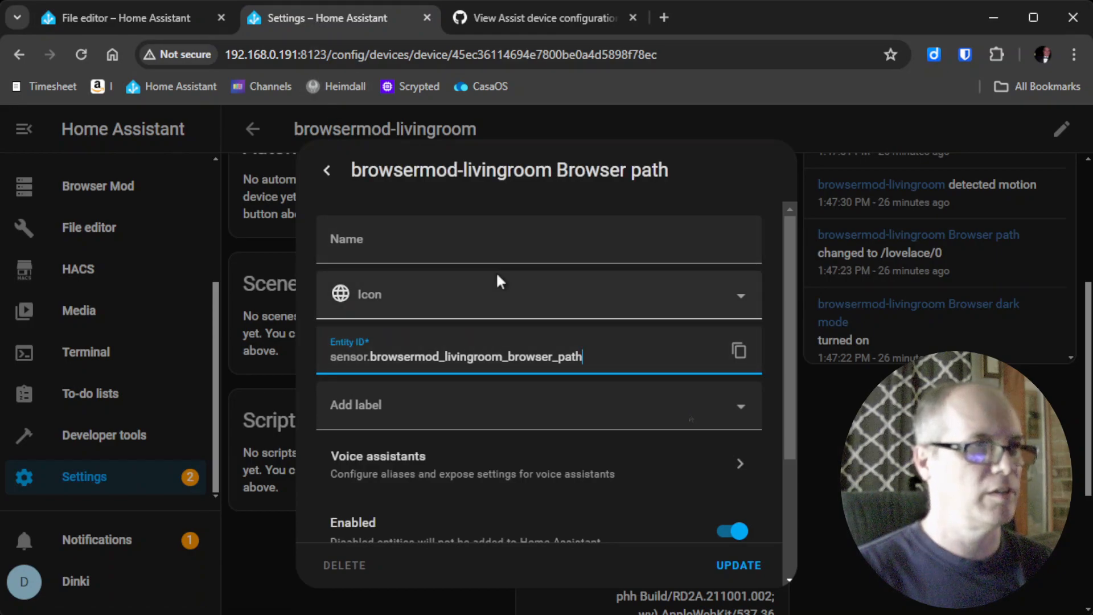
Go to Settings > Devices & services > Helpers and browse the Create helper type list.
key("Escape")
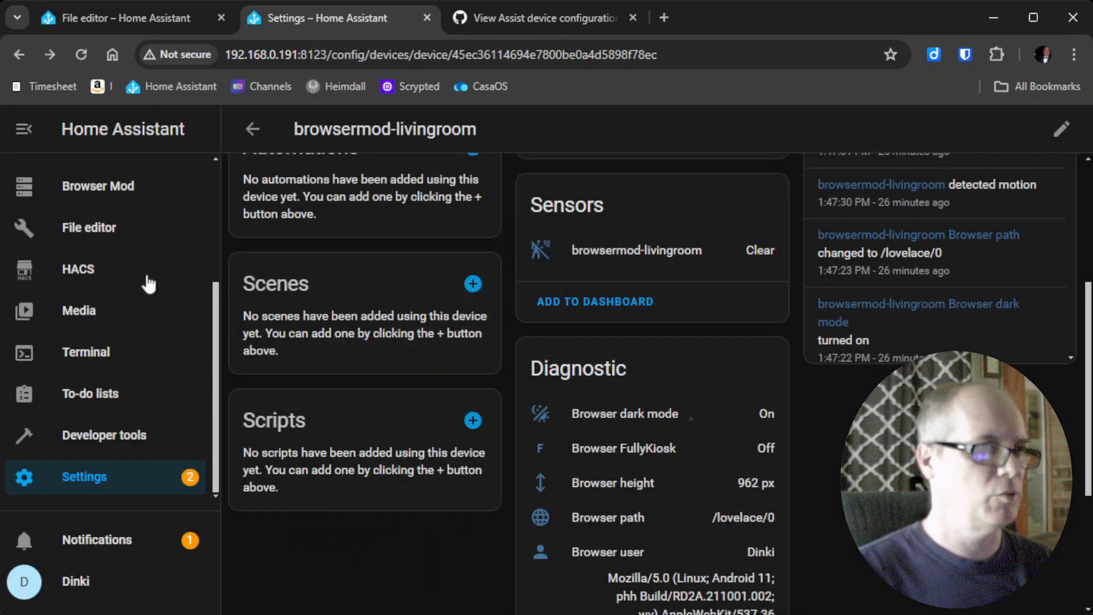
left_click(98, 484)
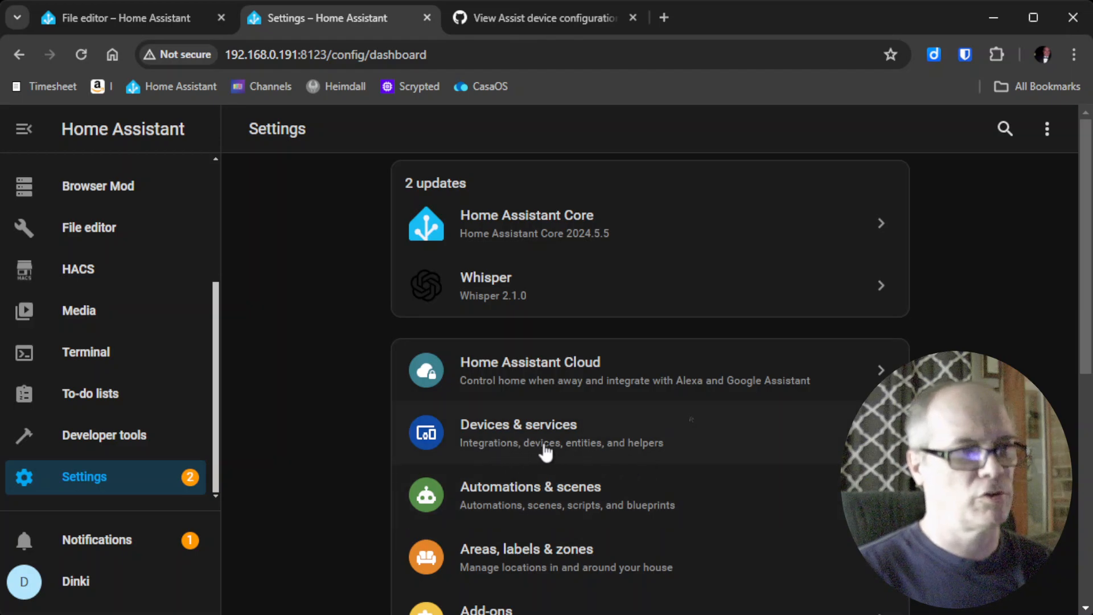
left_click(641, 445)
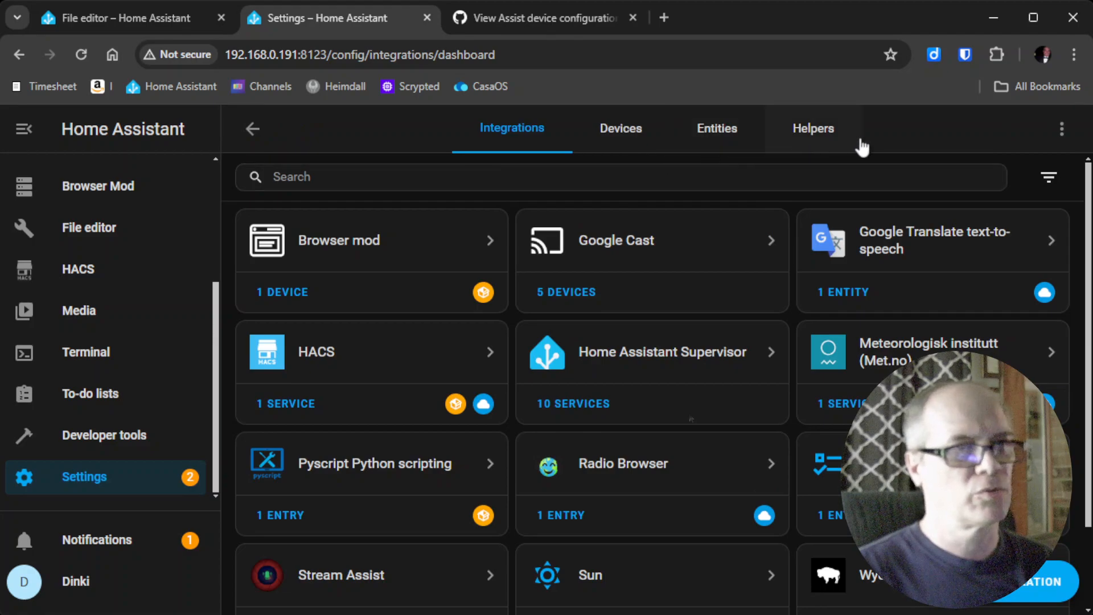
left_click(821, 135)
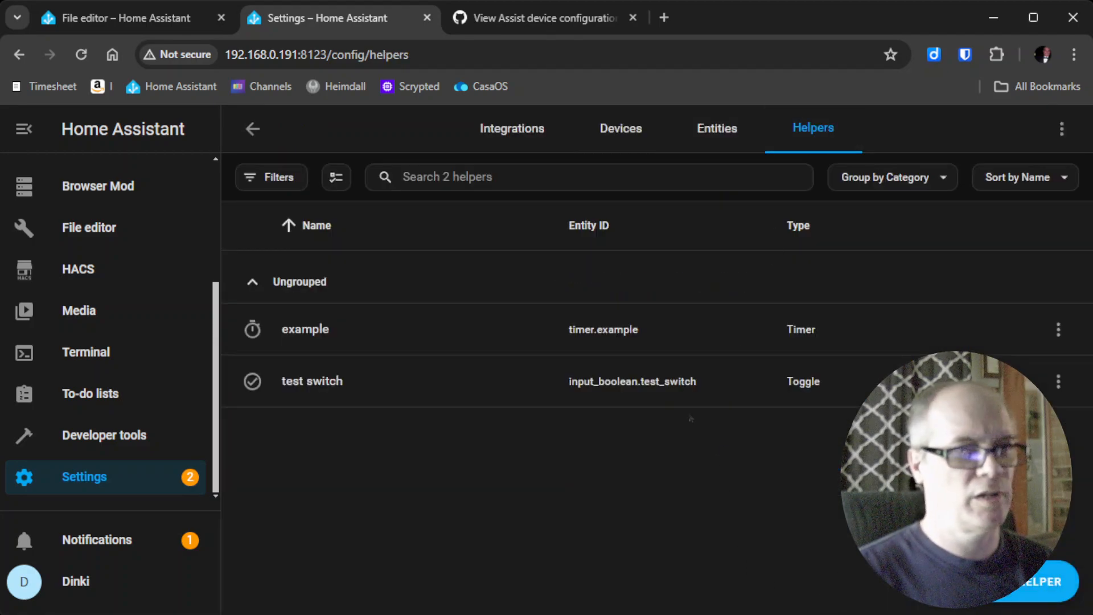
left_click(1046, 581)
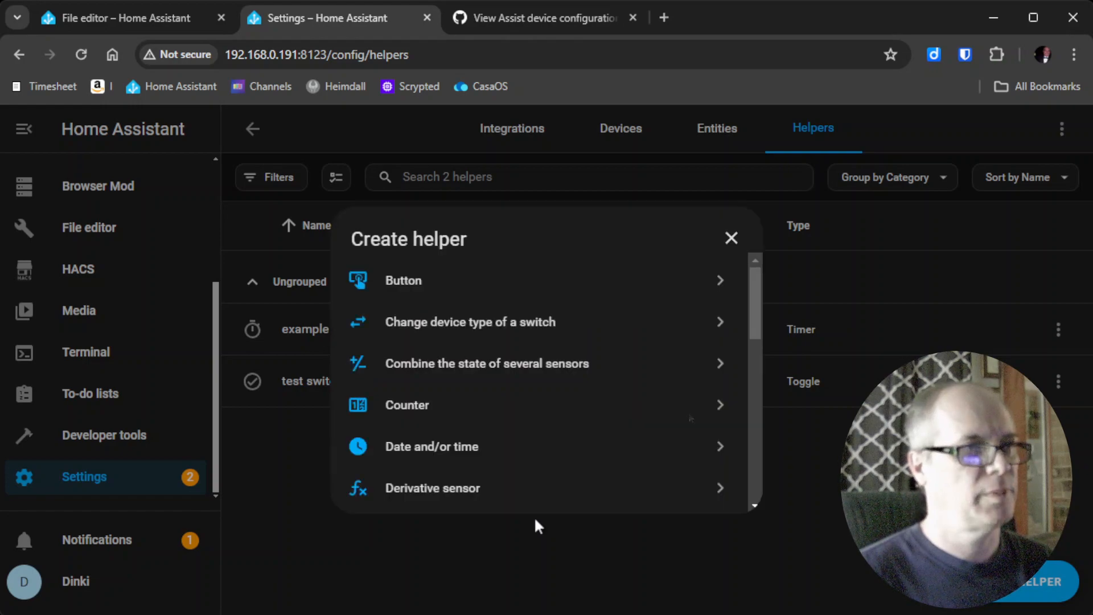
scroll(512, 384, "down", 6)
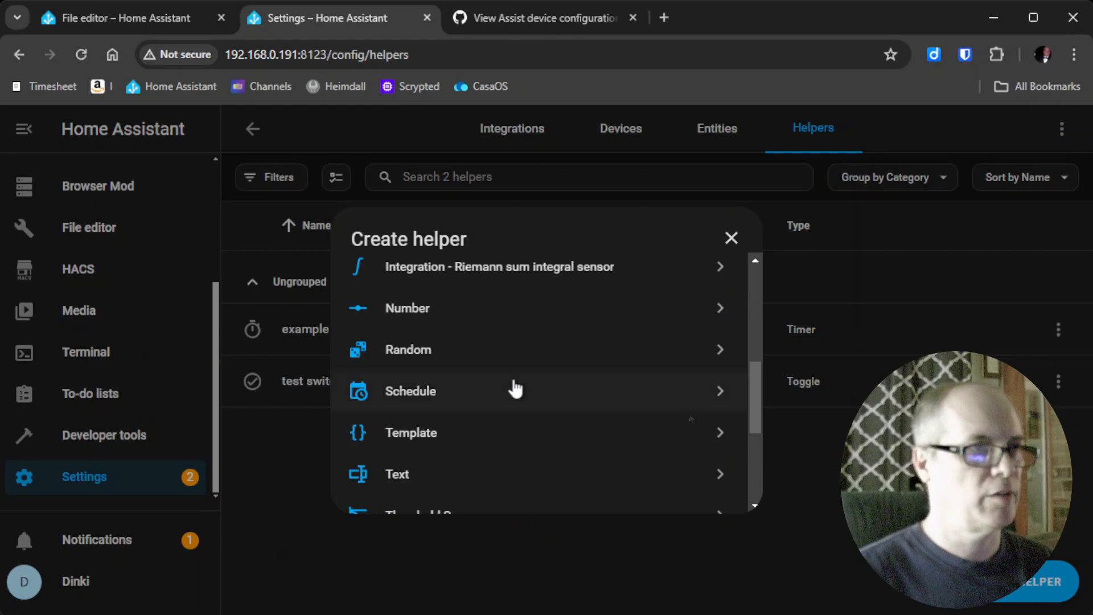
scroll(495, 407, "down", 2)
Create a timer helper named viewassist-livingroom.
left_click(411, 476)
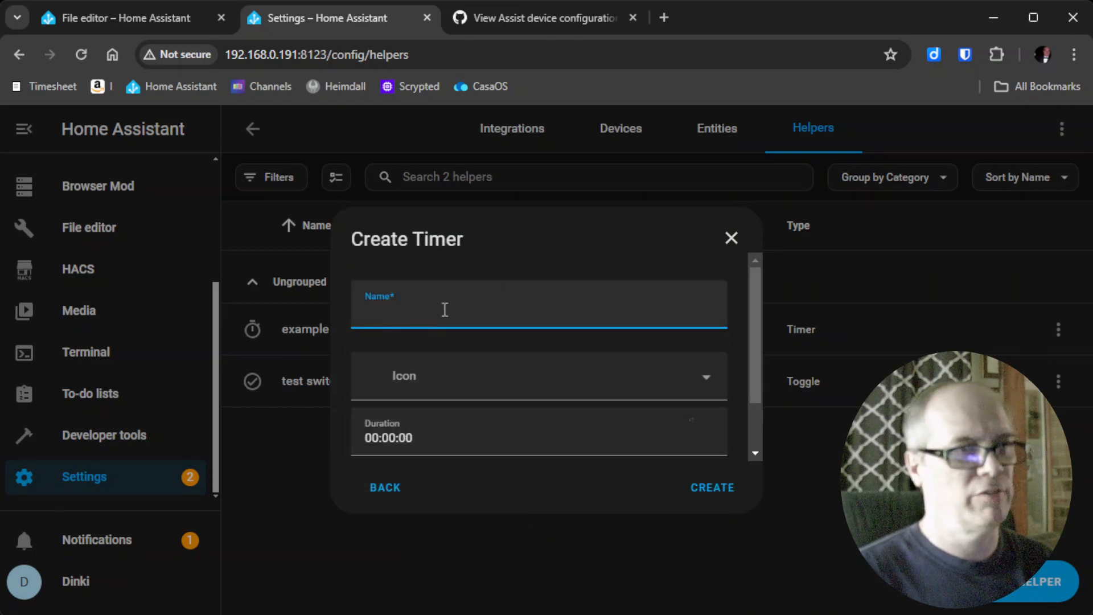
key("ctrl+v")
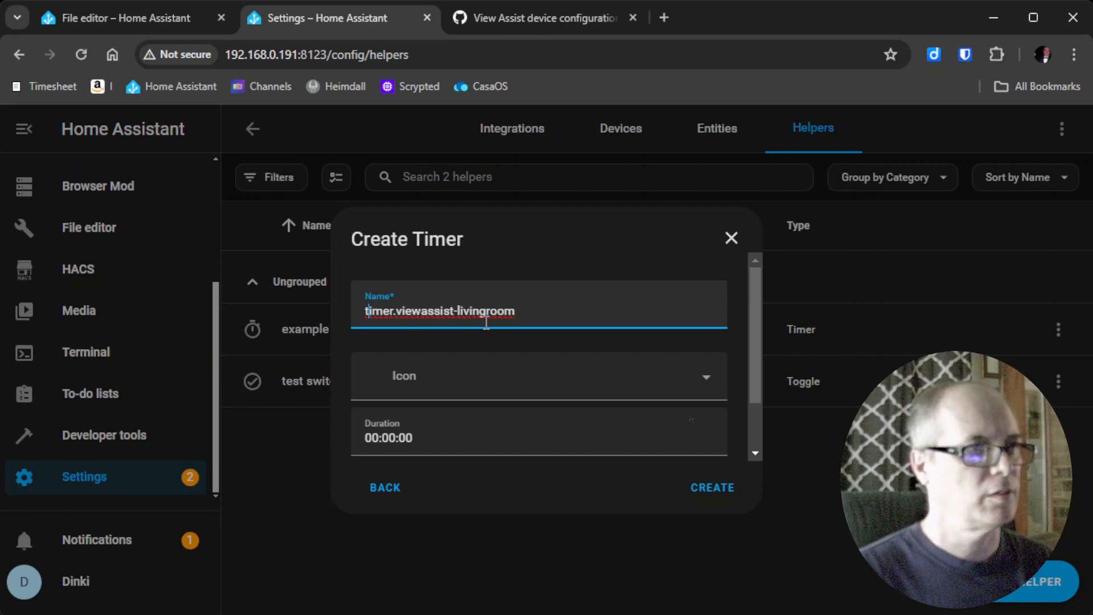
key("Delete")
key("Delete")
key("Delete")
key("Delete")
key("Delete")
key("Delete")
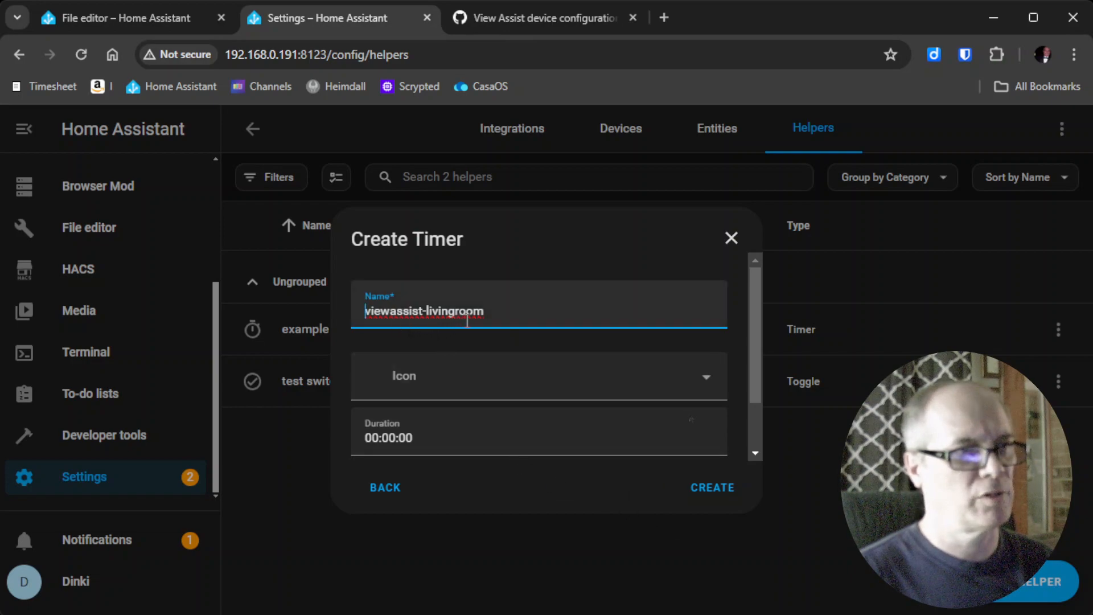
left_click(710, 490)
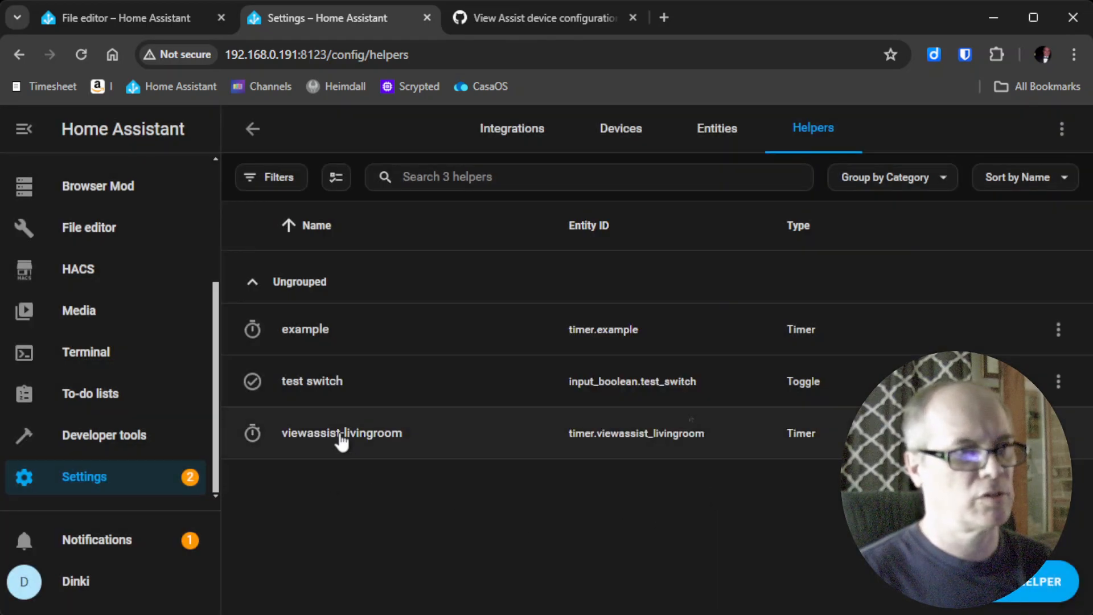
Copy the new timer's entity ID timer.viewassist_livingroom from its settings.
left_click(341, 436)
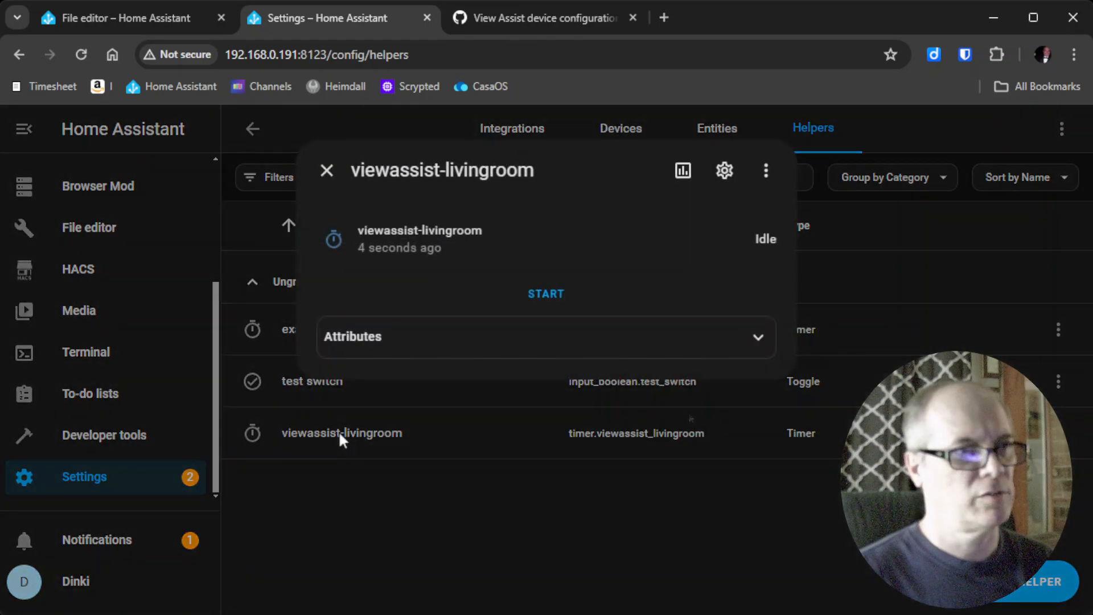
left_click(724, 173)
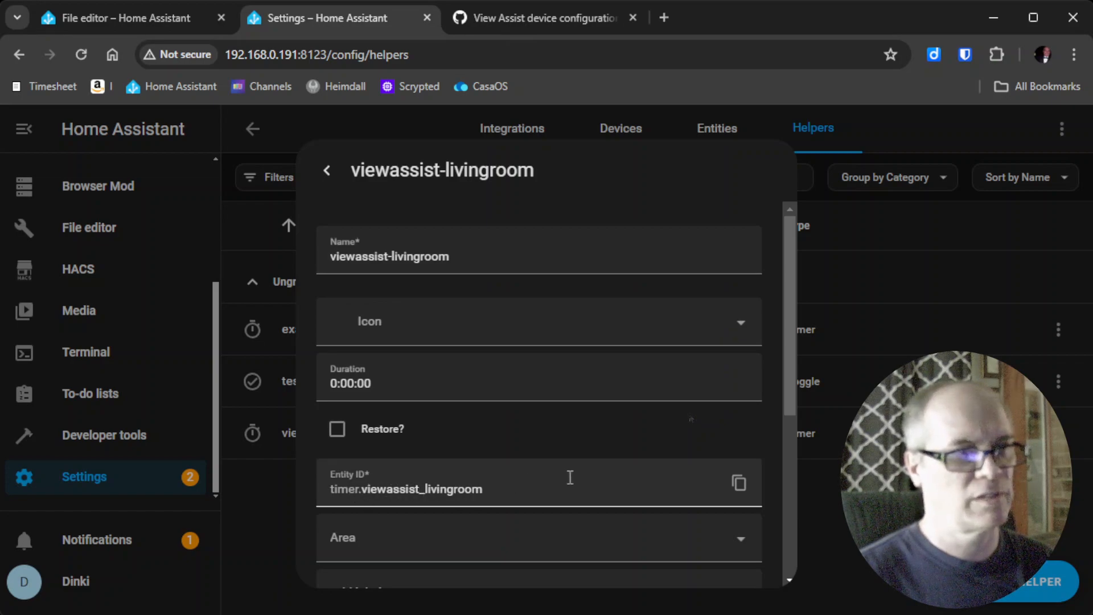
left_click(734, 491)
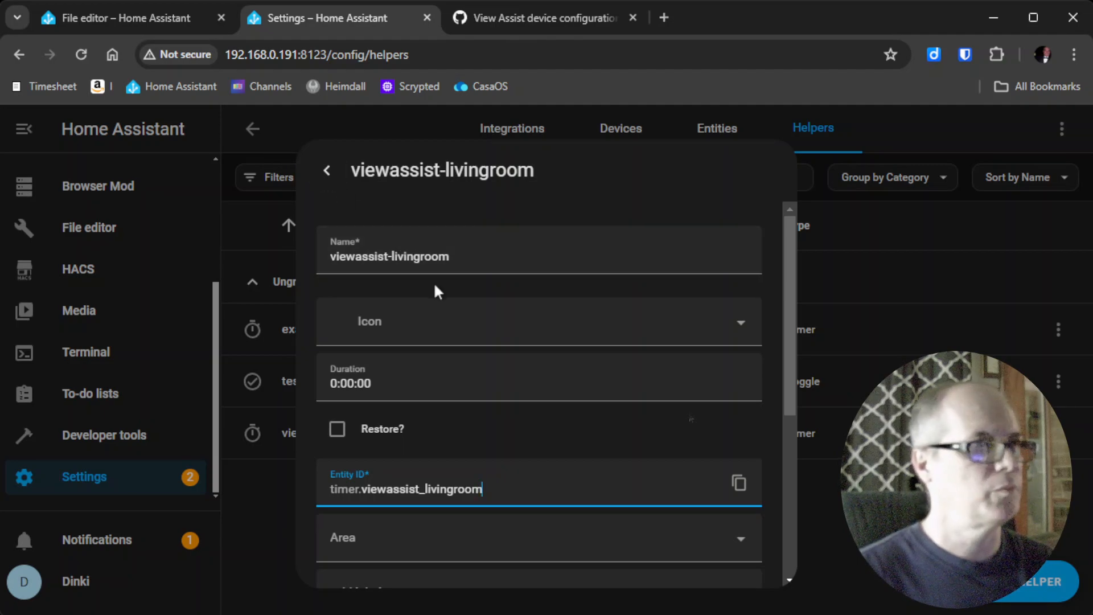
key("Escape")
Replace the timer_device value on line 29 with timer.viewassist_livingroom and save configuration.yaml.
left_click(119, 13)
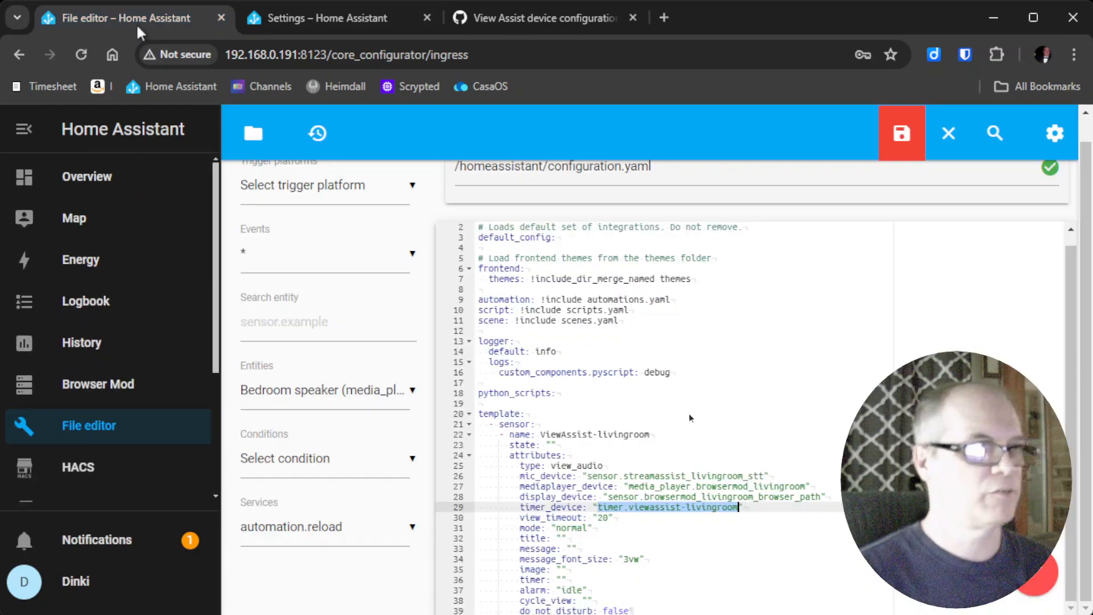
left_click(597, 506)
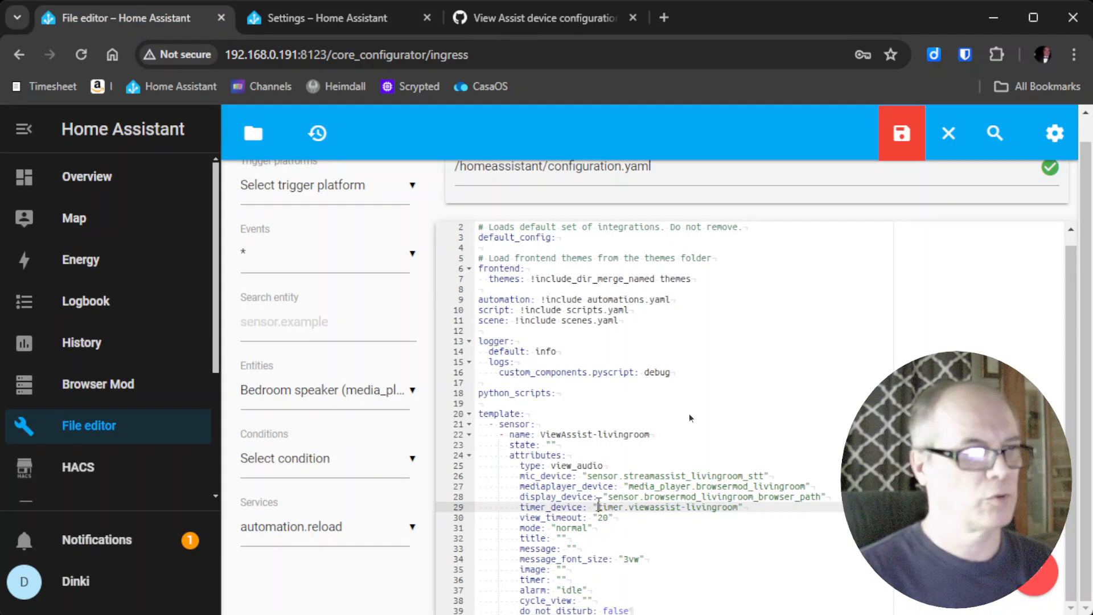
left_click_drag(597, 506, 733, 508)
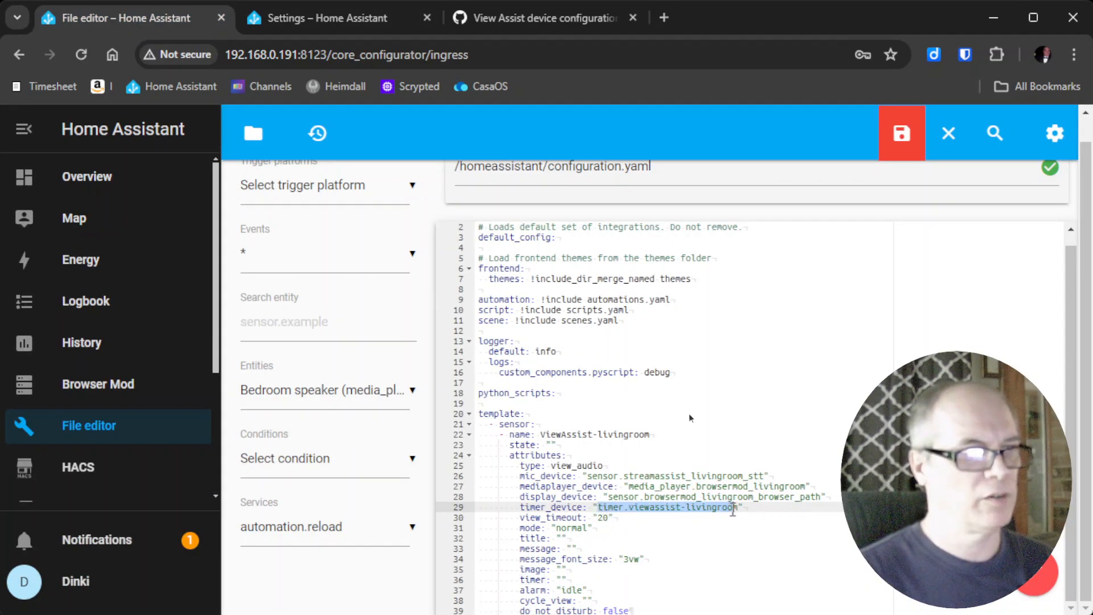
key("BackSpace")
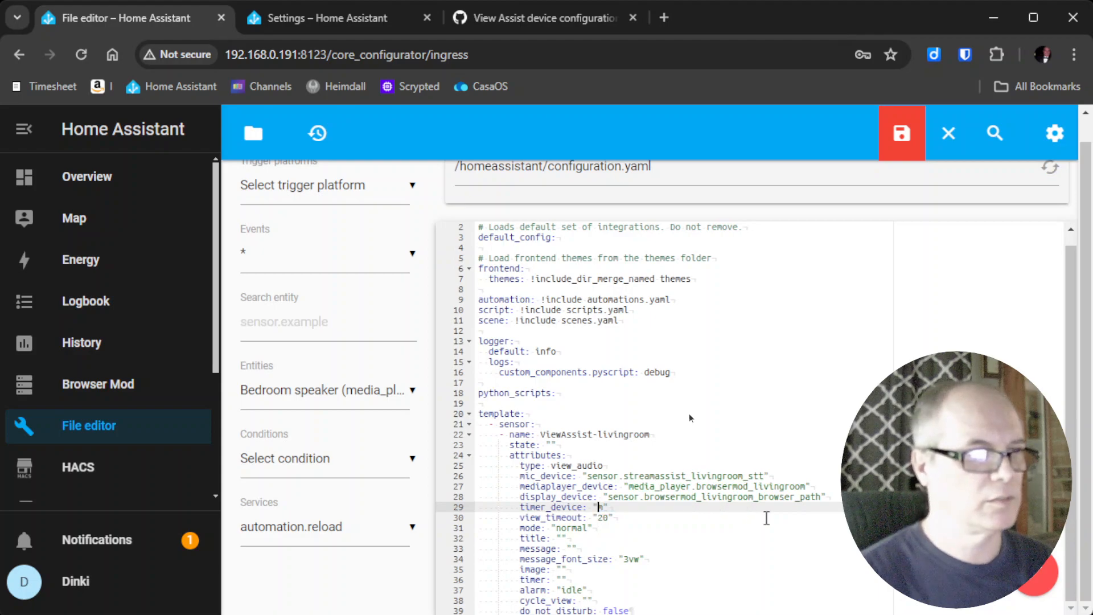
key("ctrl+v")
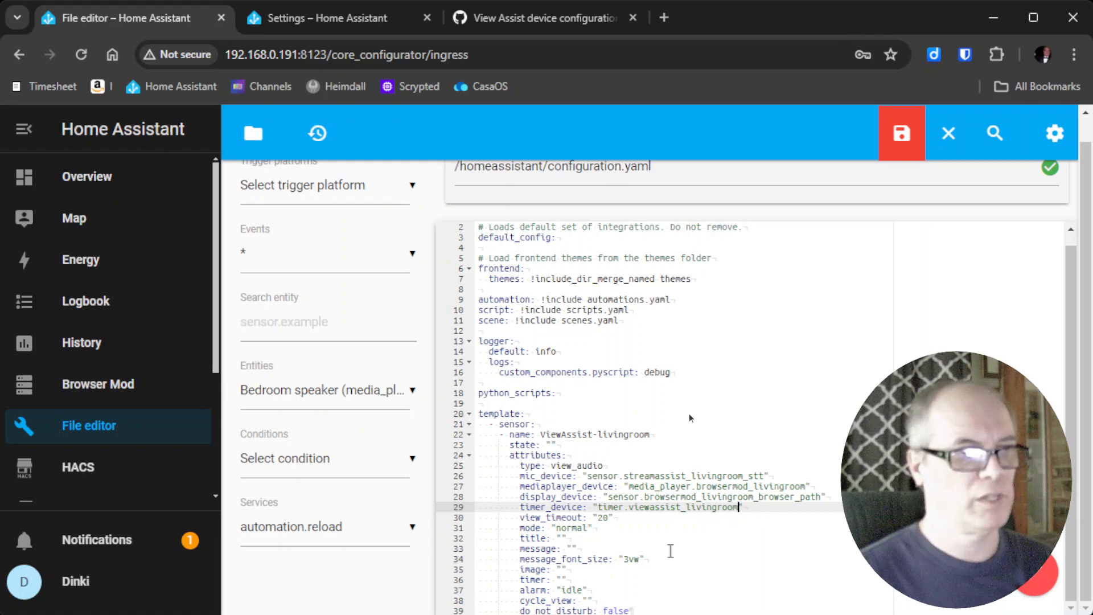
left_click(902, 138)
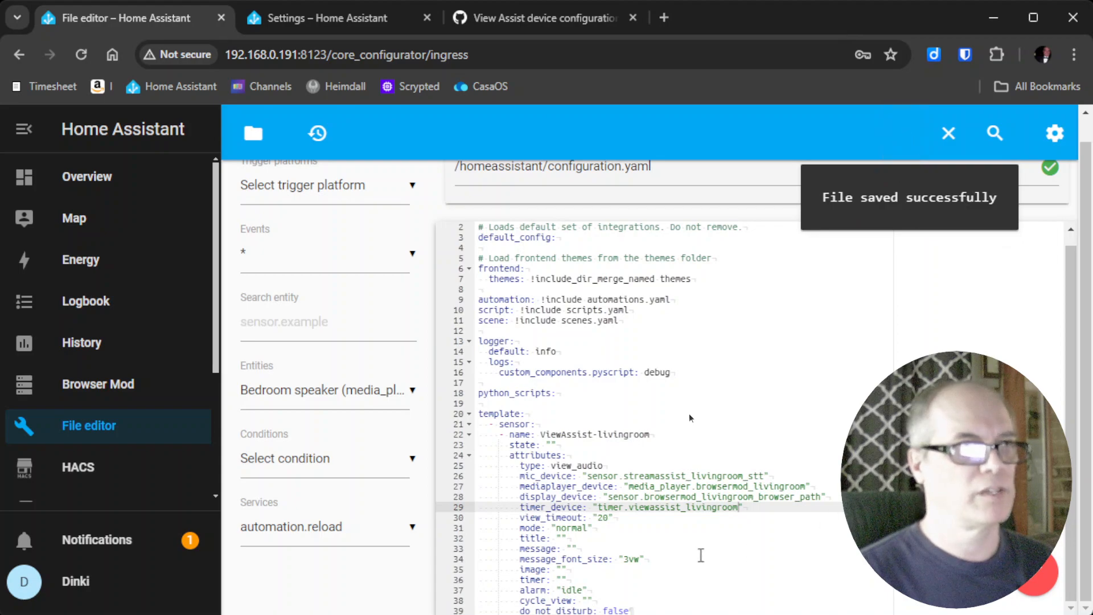
Close configuration.yaml in the file editor, confirming with YES.
left_click(935, 147)
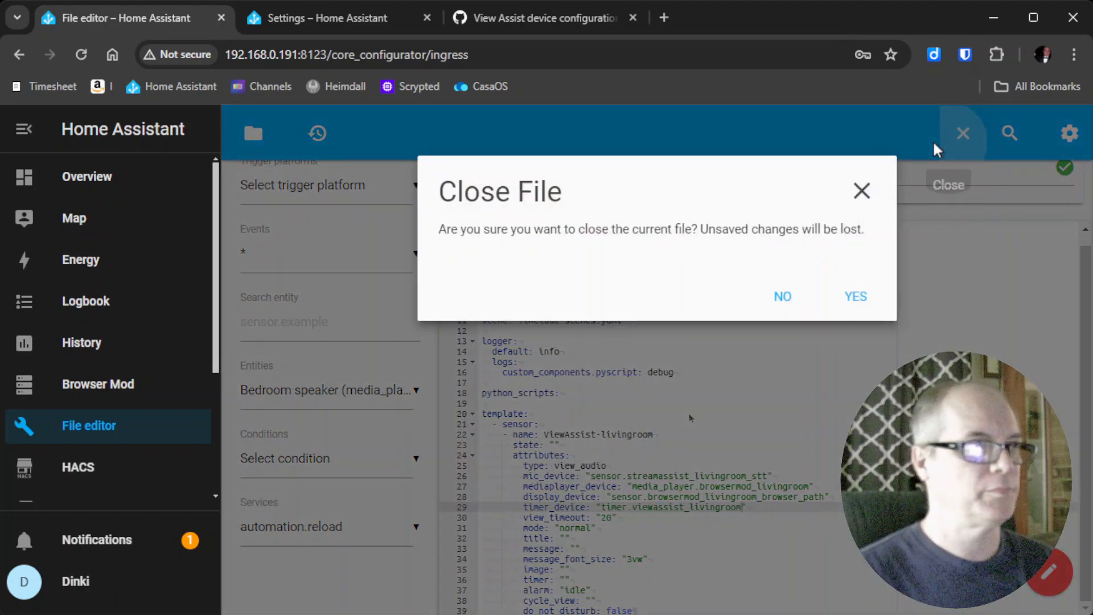
left_click(871, 299)
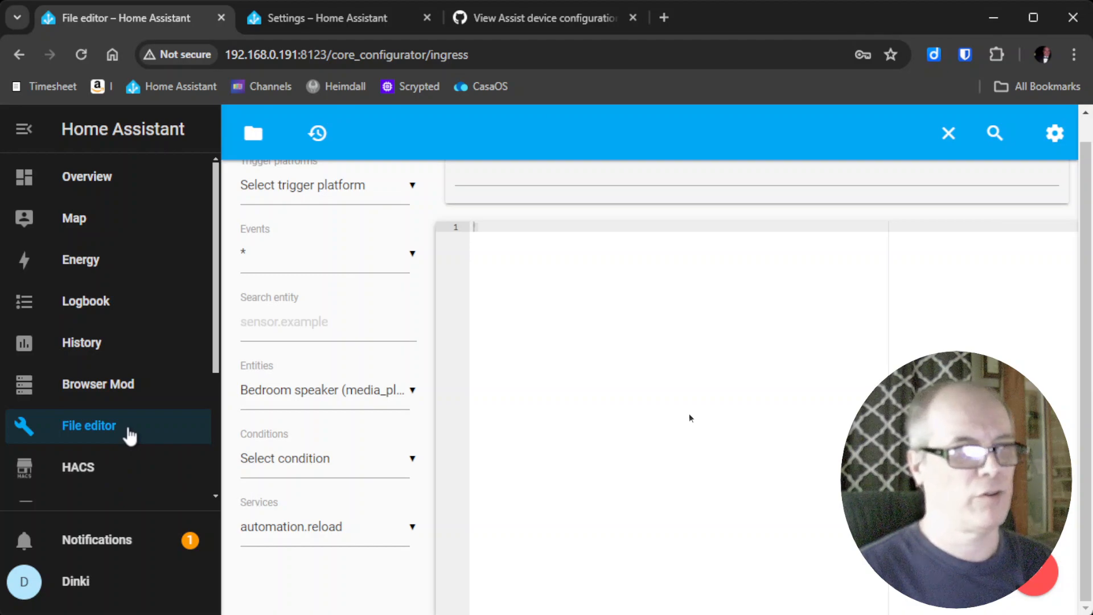
scroll(130, 436, "down", 3)
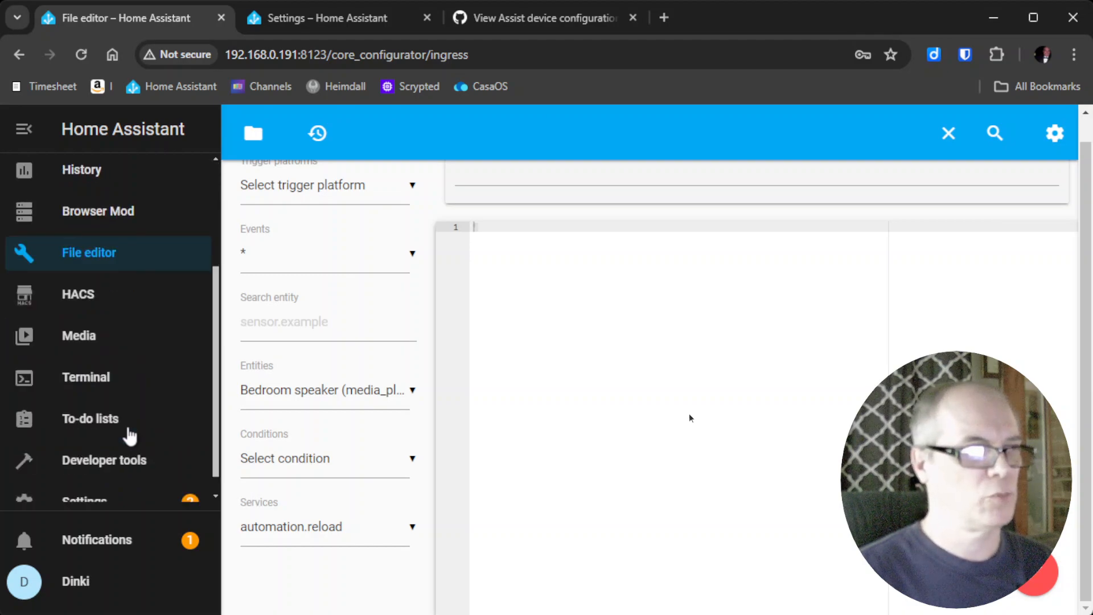
Navigate from Settings to the Developer tools YAML page with Check and restart.
scroll(130, 436, "down", 1)
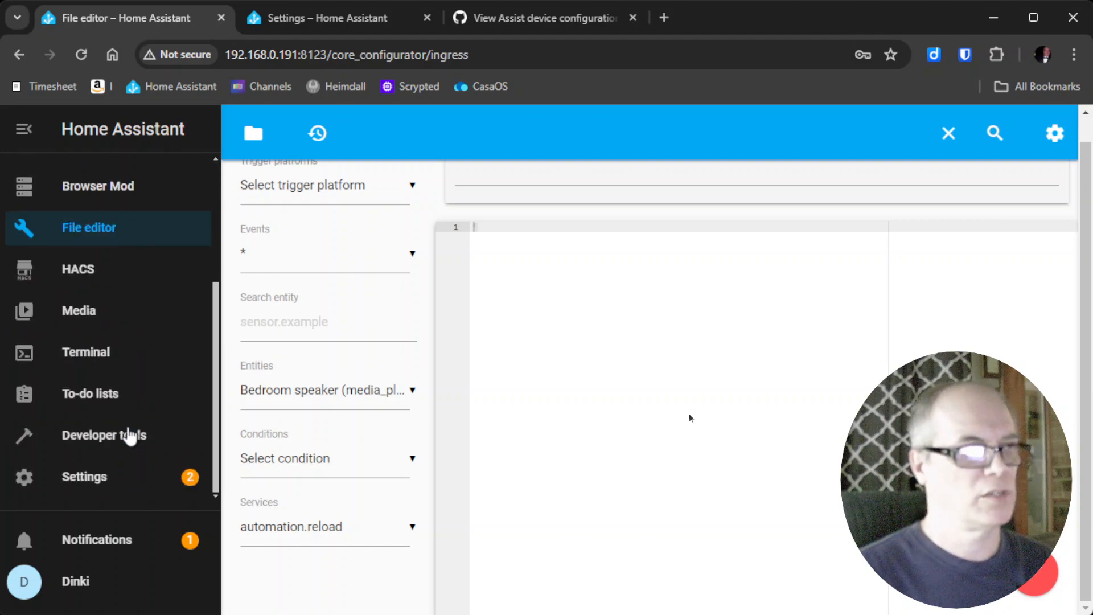
left_click(69, 483)
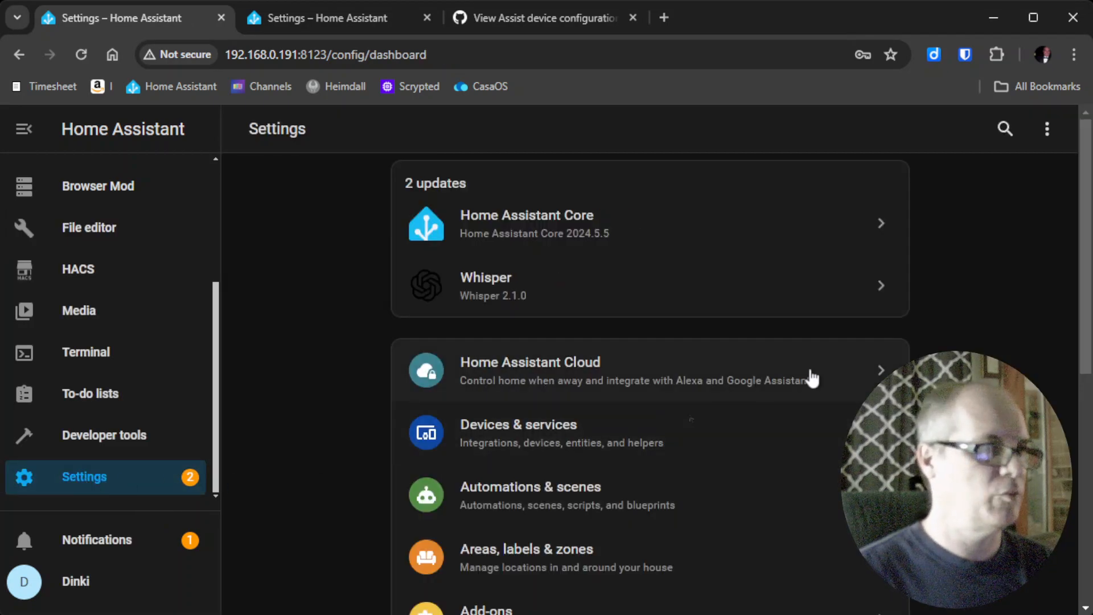
left_click(1046, 129)
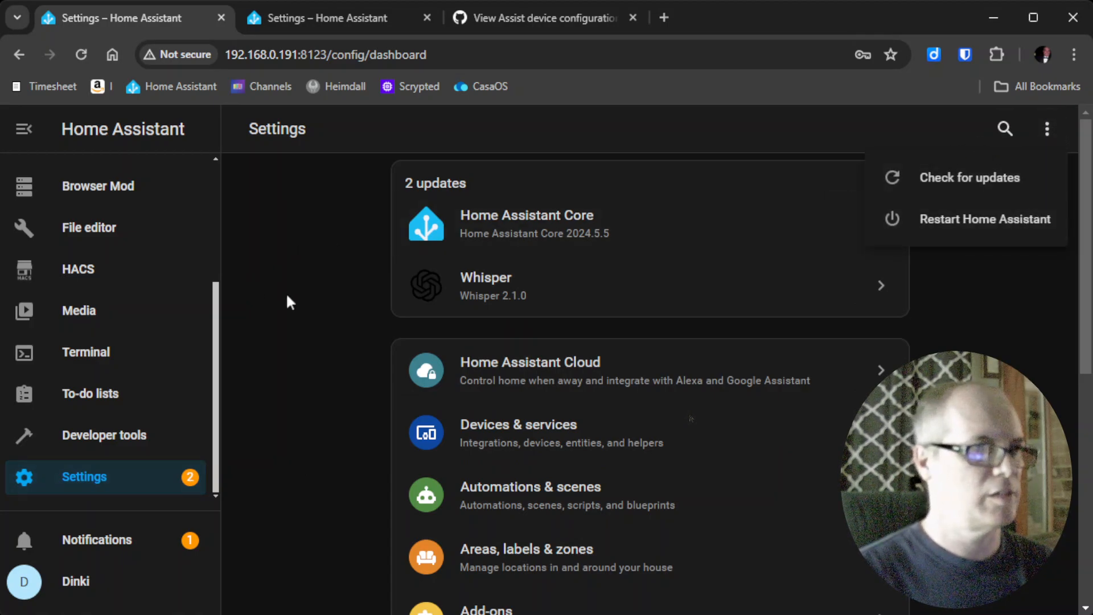
left_click(319, 294)
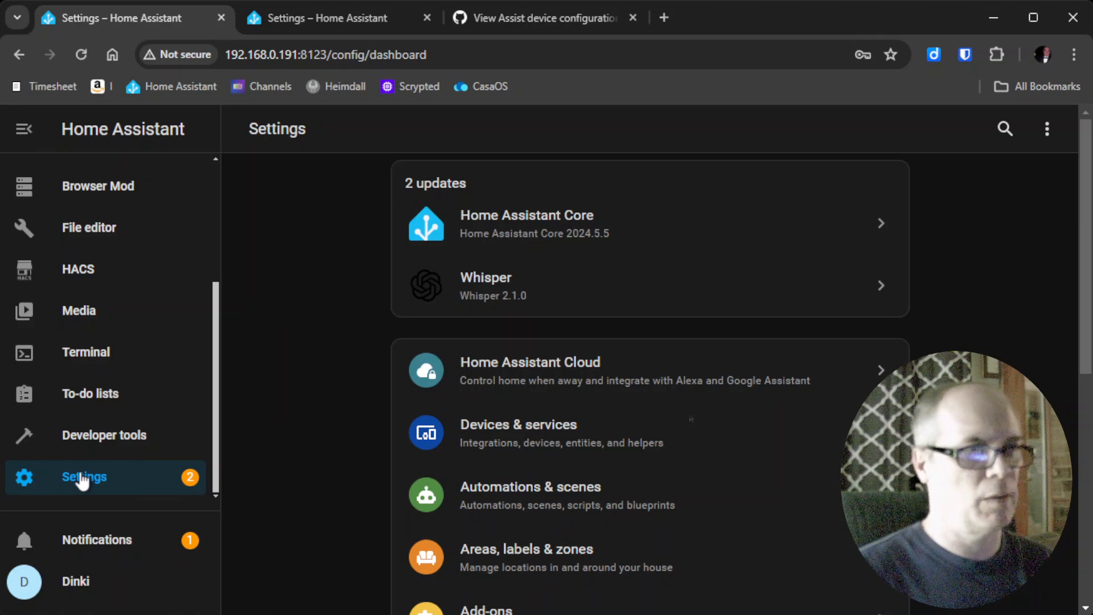
left_click(123, 442)
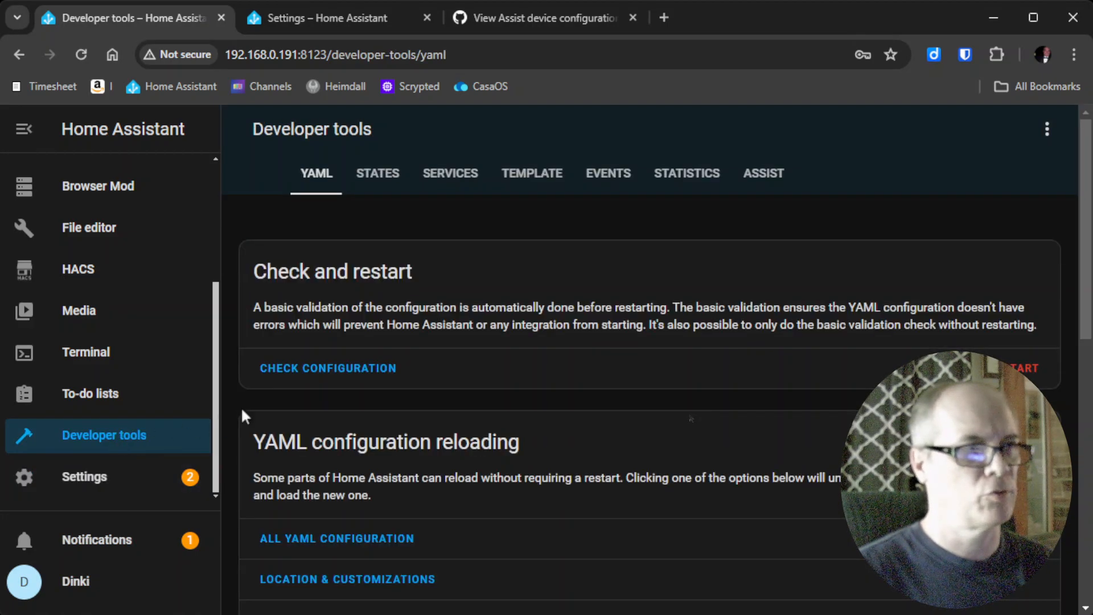
Check the configuration (one python_scripts warning), then do a full Home Assistant restart.
left_click(348, 370)
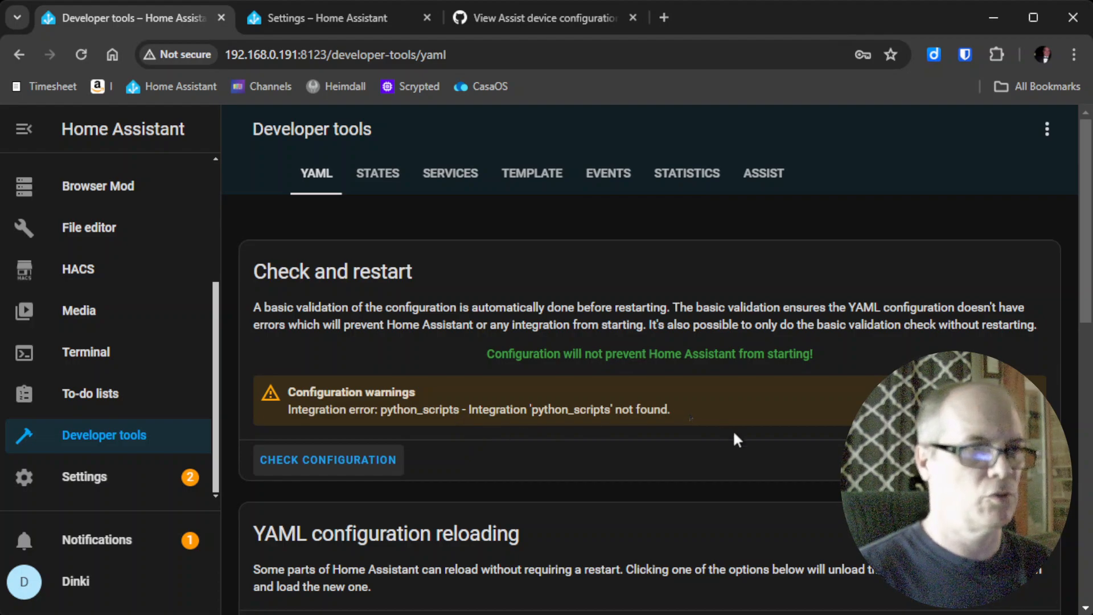
left_click(1009, 459)
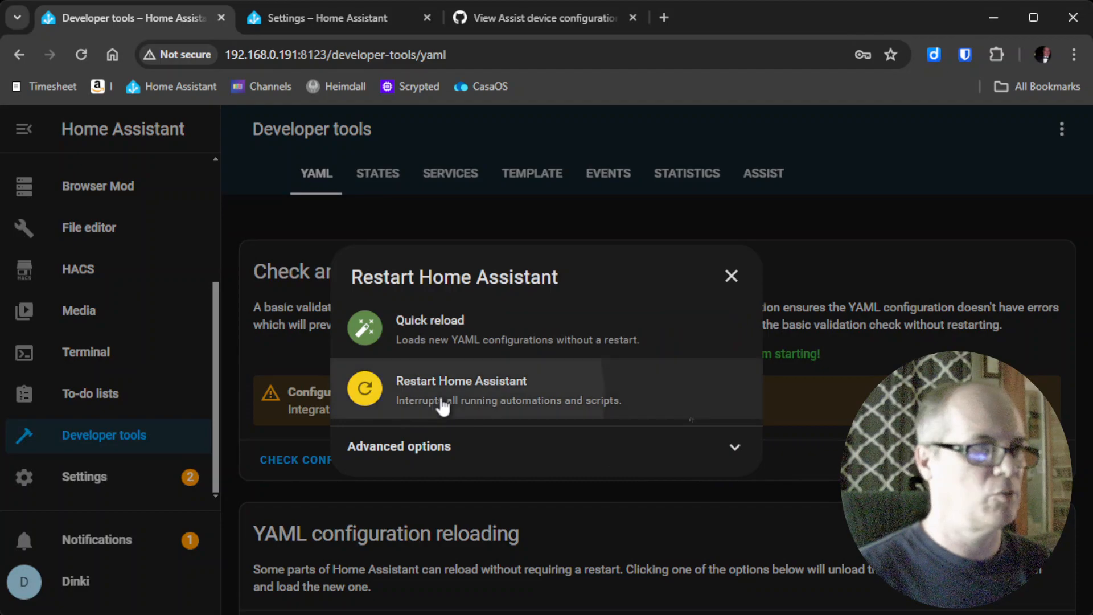
left_click(438, 398)
left_click(655, 420)
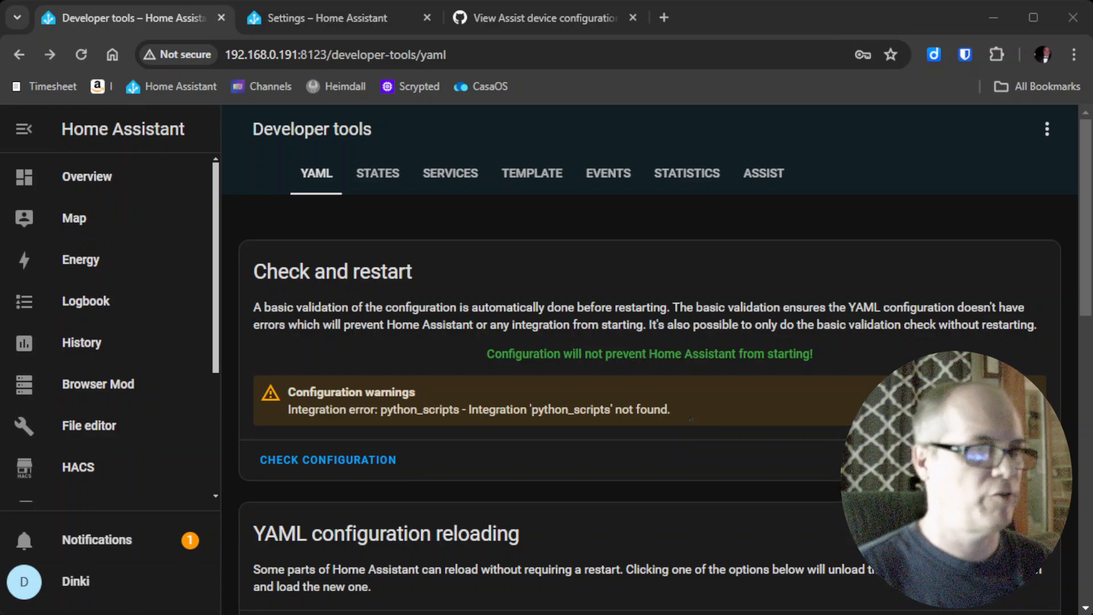
scroll(108, 332, "down", 3)
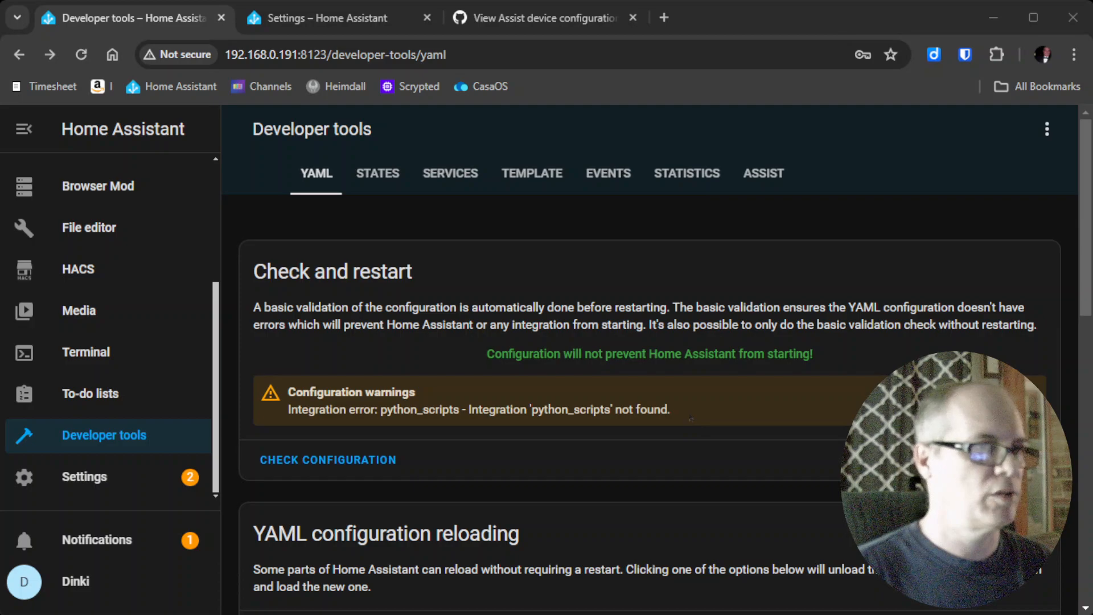
Filter entity states by 'viewa' to inspect sensor.viewassist_livingroom, then return to the File editor.
left_click(134, 444)
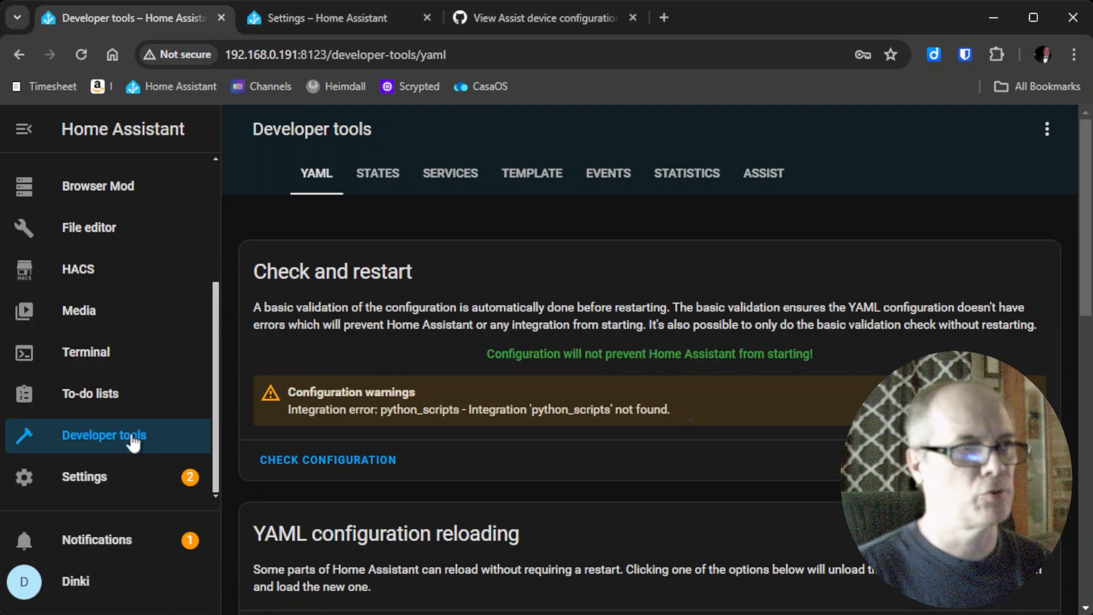
left_click(378, 174)
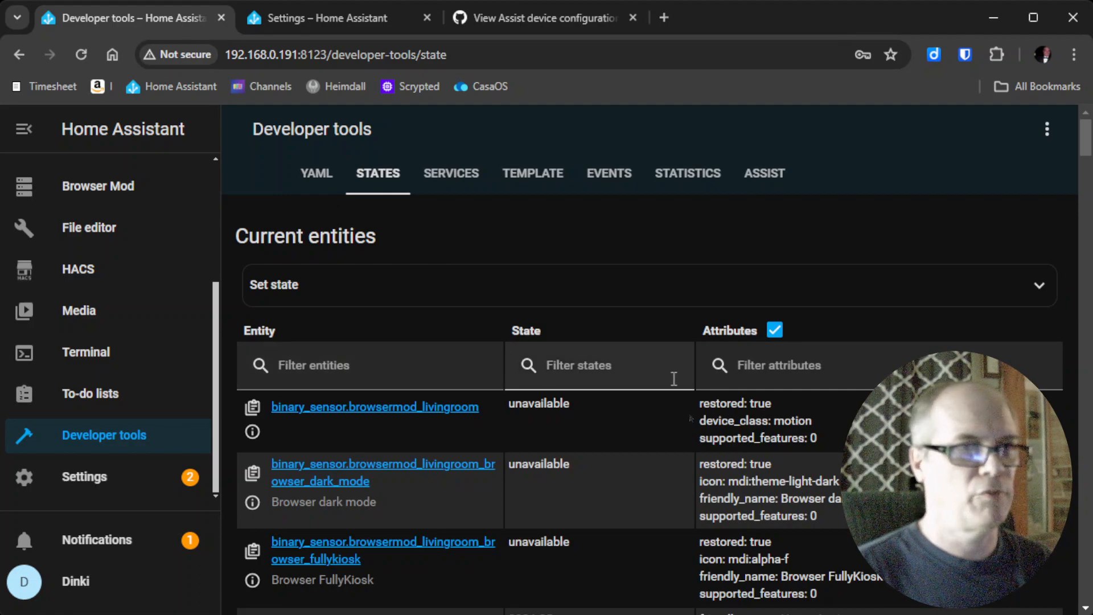
scroll(673, 378, "down", 5)
scroll(674, 378, "up", 5)
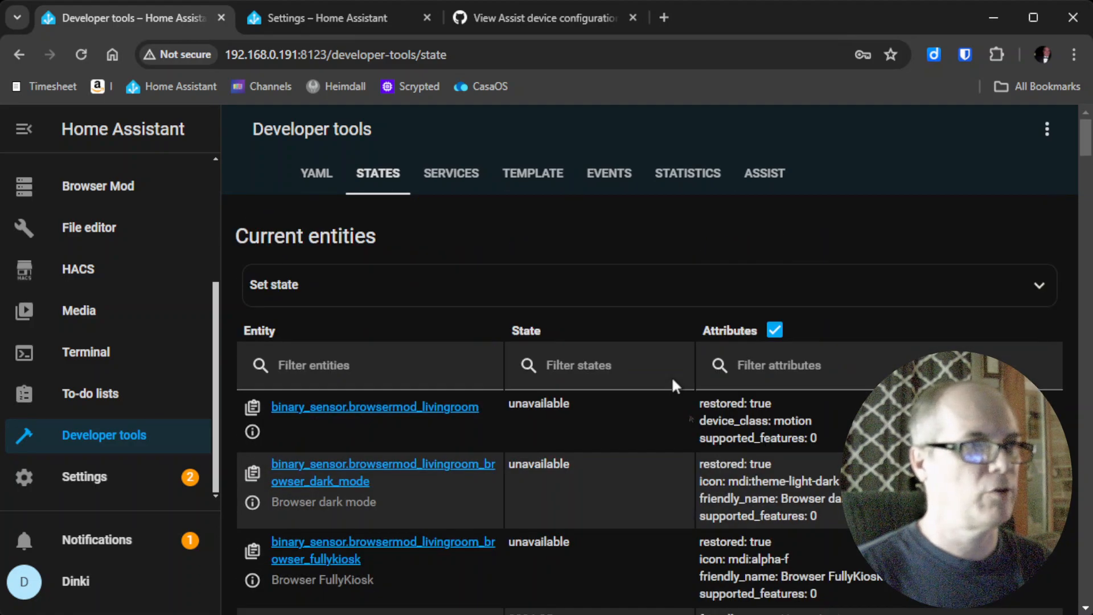
left_click(319, 370)
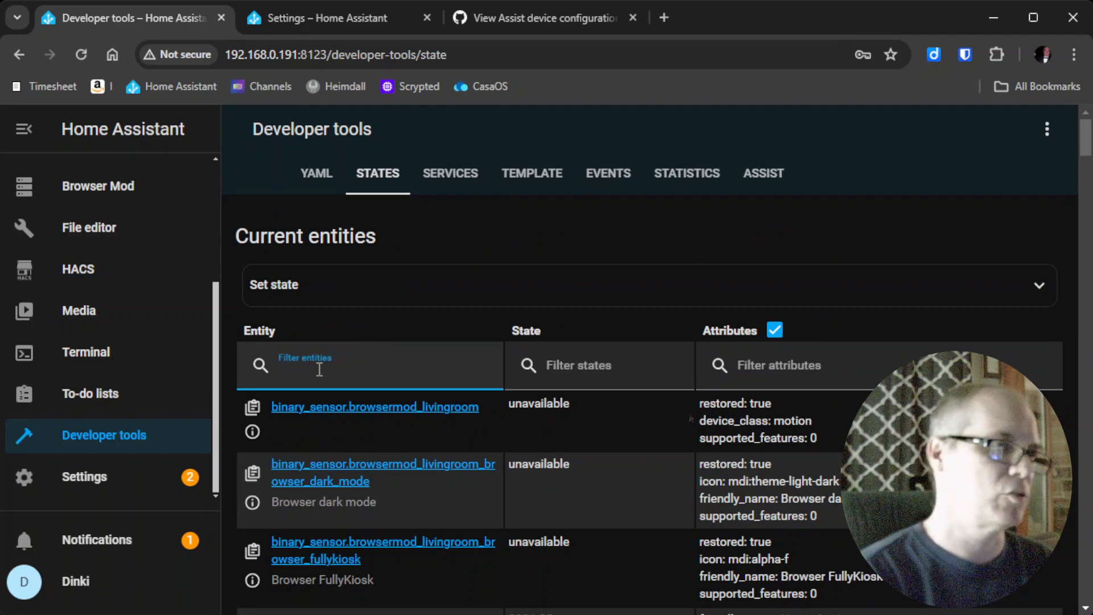
type("viewa")
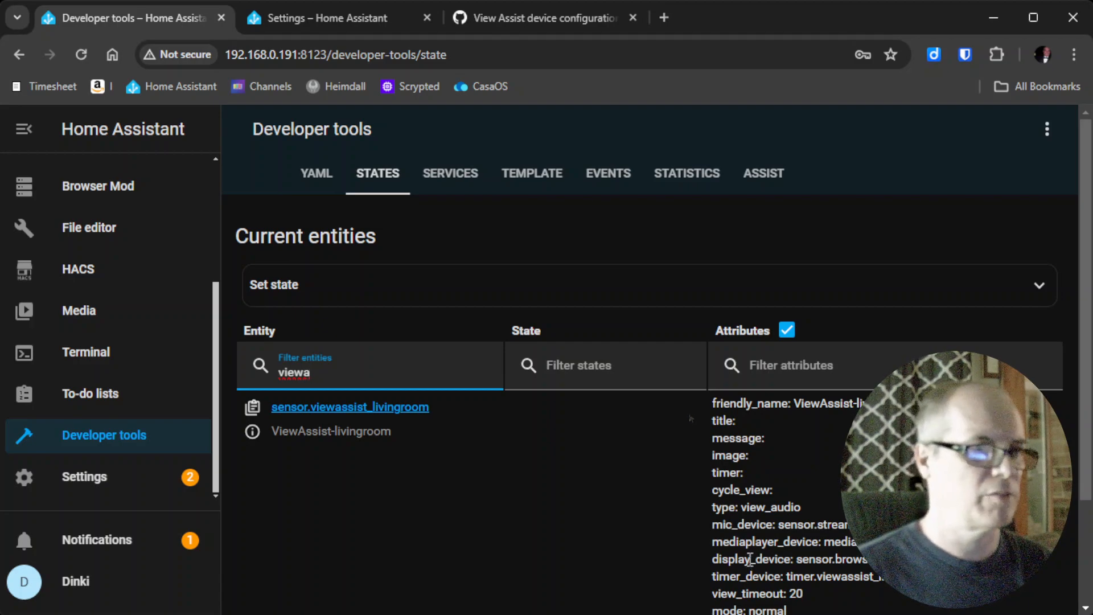
scroll(749, 559, "down", 2)
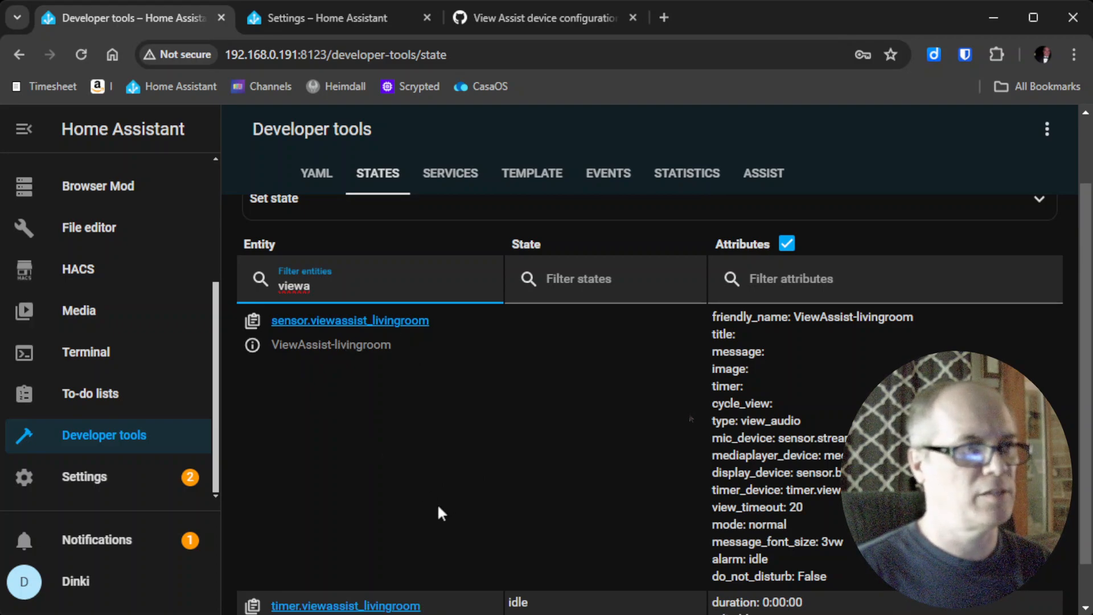
scroll(438, 504, "up", 2)
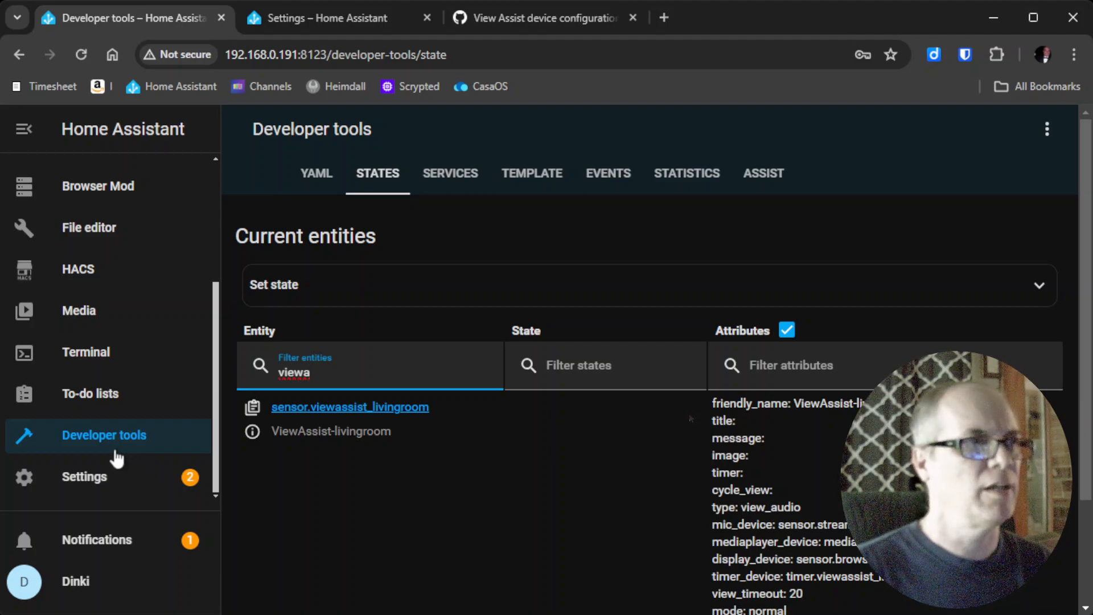
left_click(108, 235)
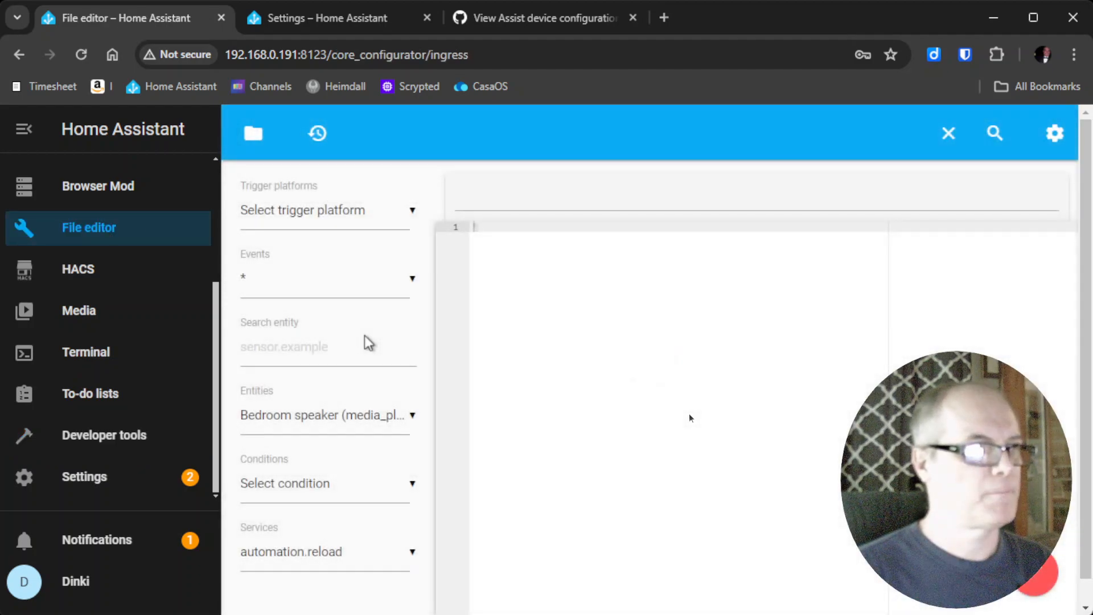
Reopen configuration.yaml and add new lines after do_not_disturb: false on line 39.
left_click(253, 133)
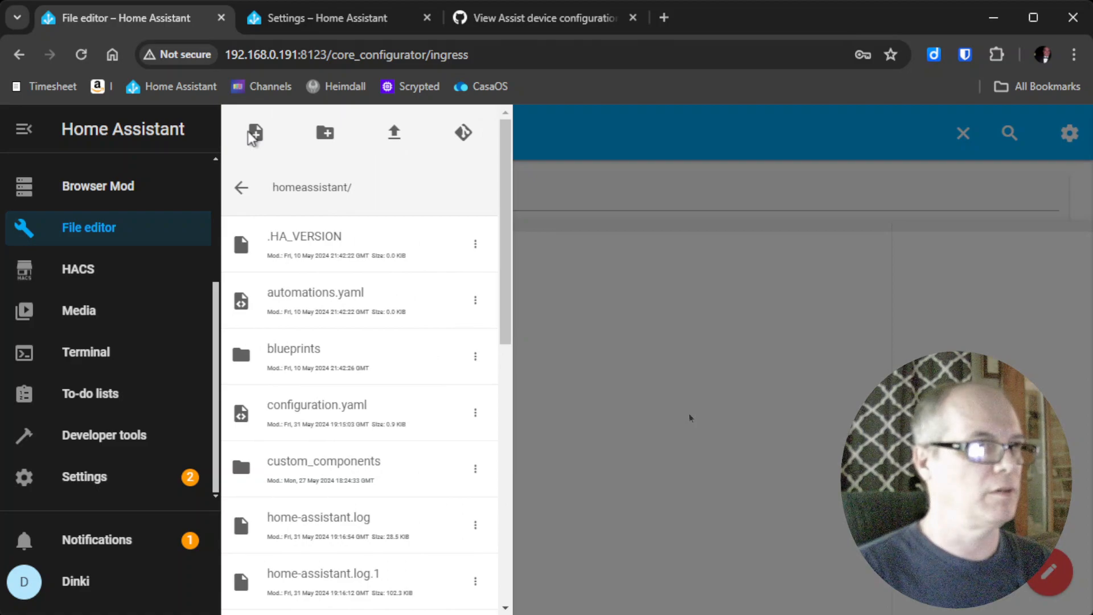
left_click(423, 419)
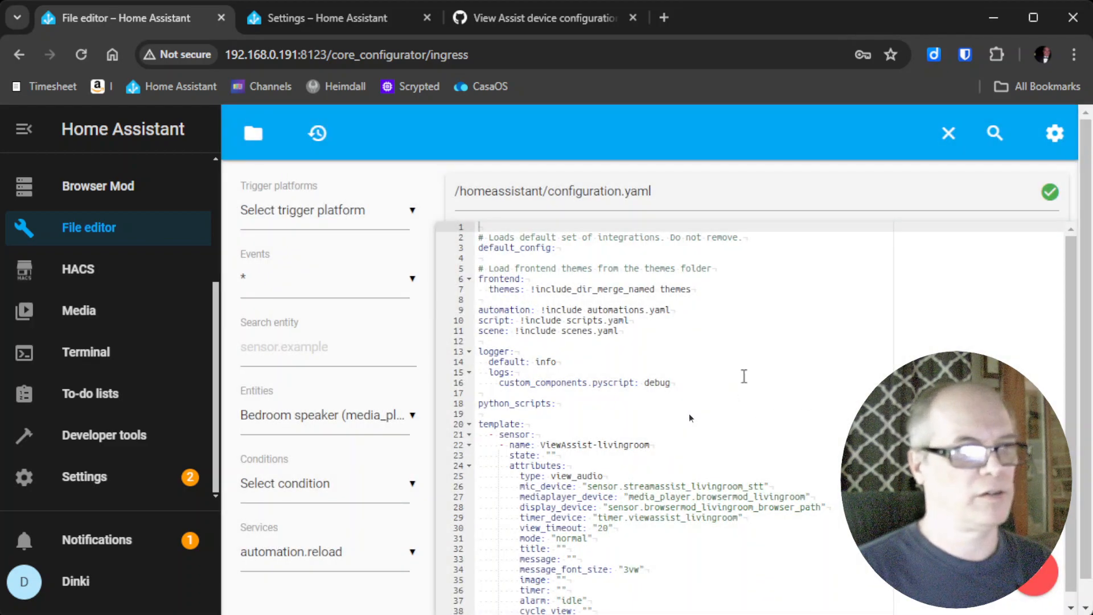
scroll(743, 376, "down", 2)
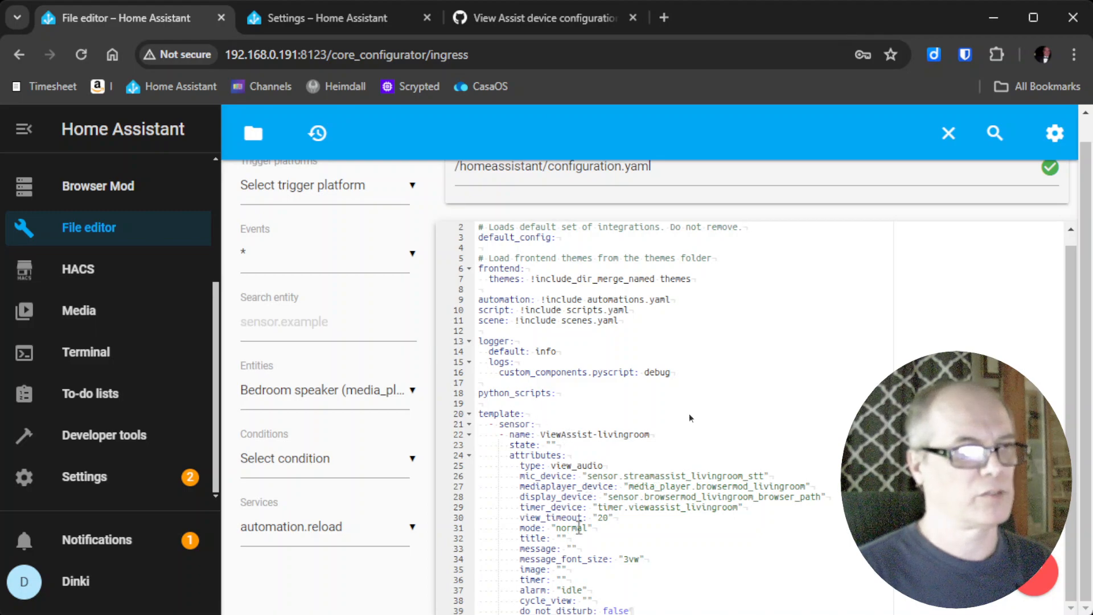
left_click(676, 604)
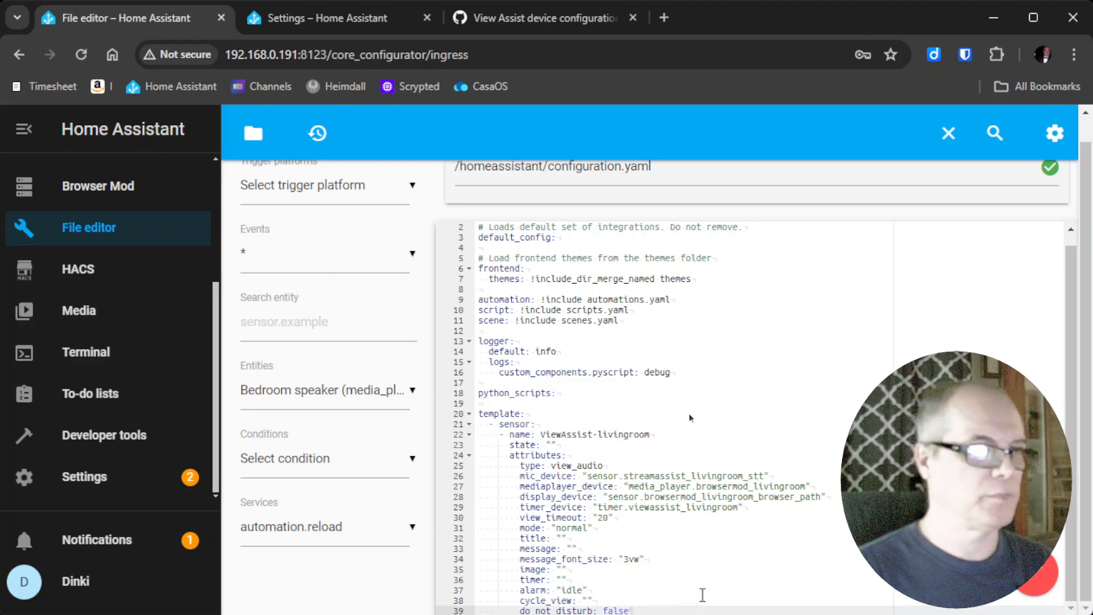
key("Return")
key("Return")
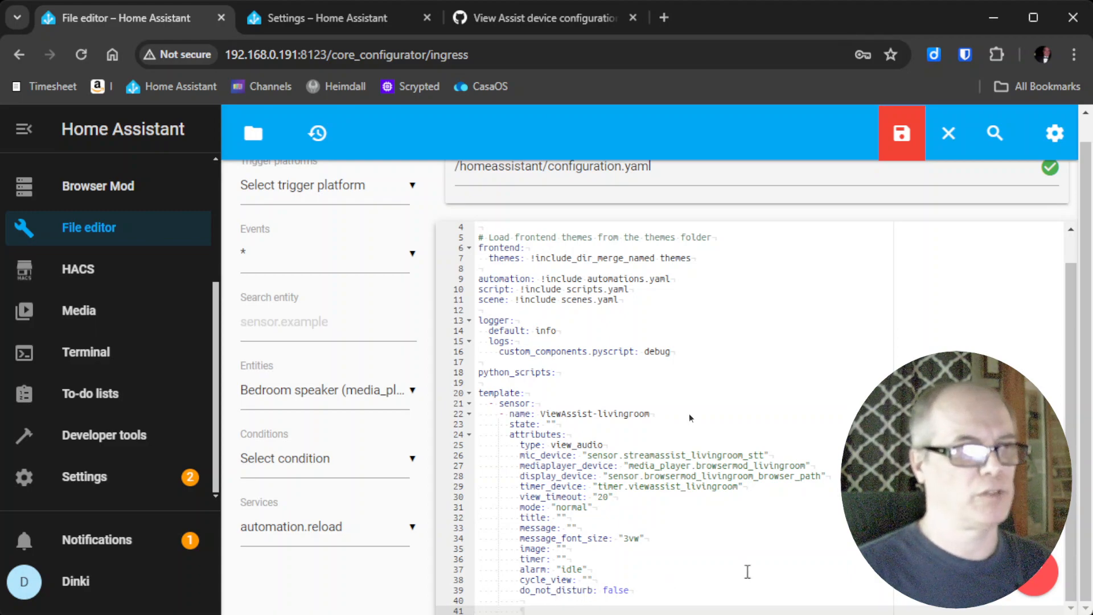
Find the viewassist_satellites group YAML block on the View Assist wiki and copy it.
left_click(335, 14)
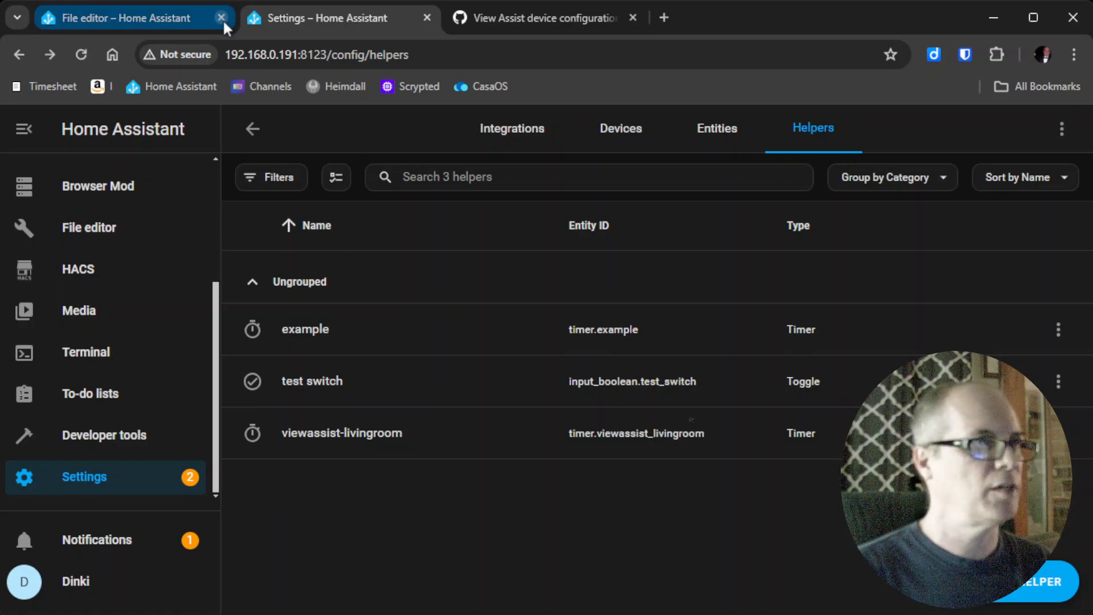
left_click(516, 17)
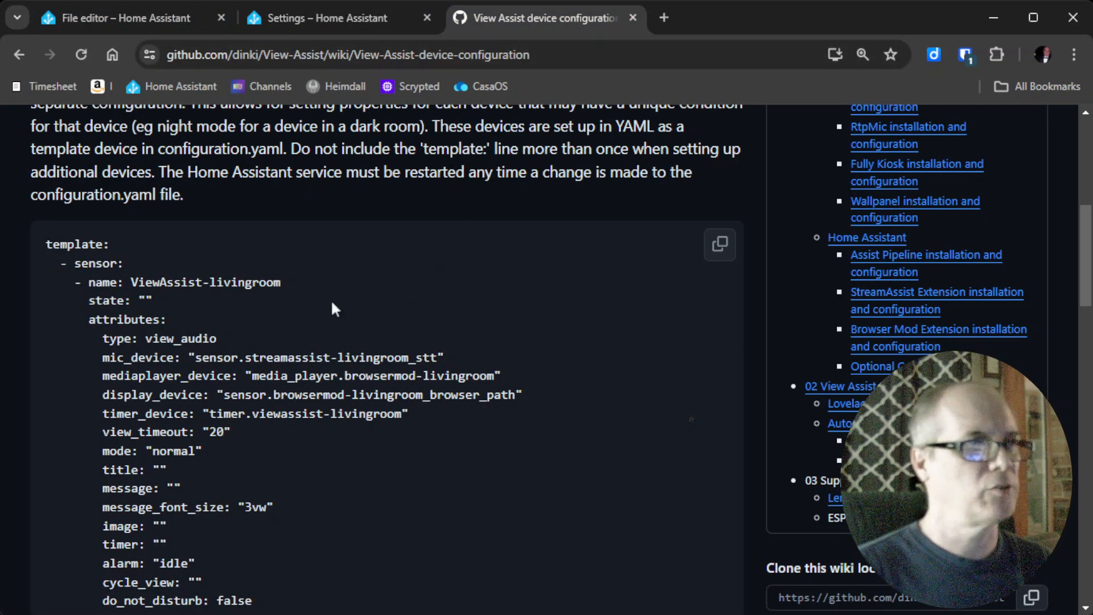
scroll(323, 275, "up", 8)
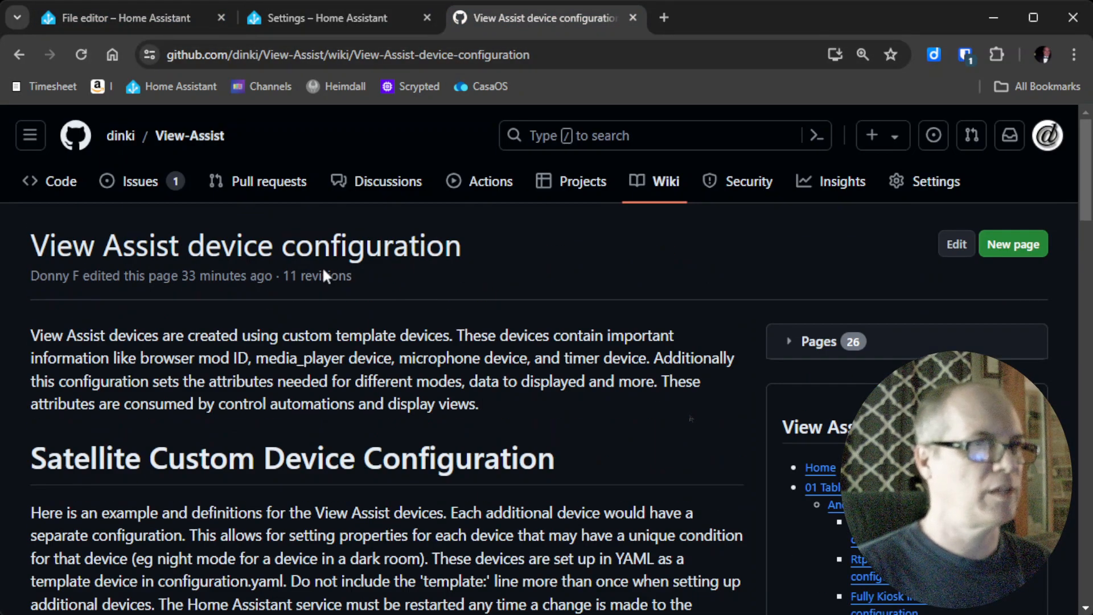
scroll(322, 267, "down", 8)
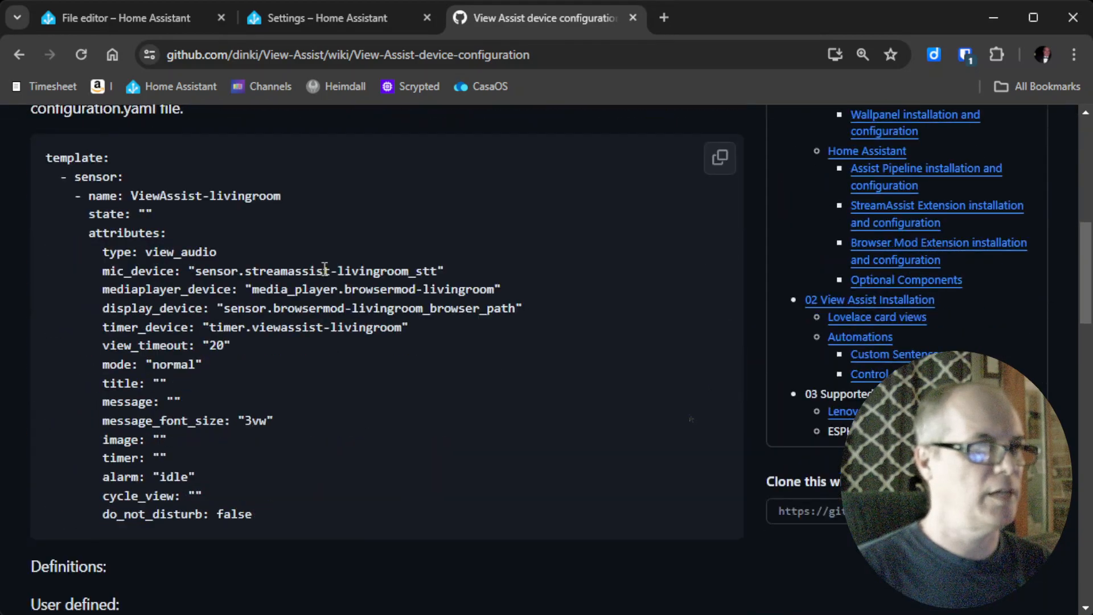
scroll(324, 268, "down", 15)
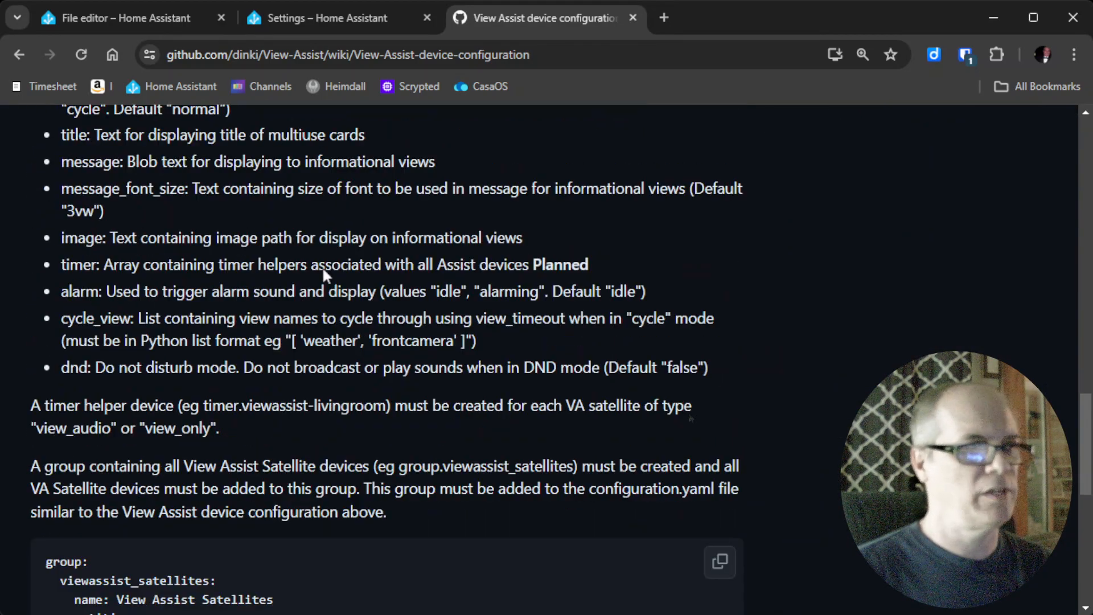
scroll(324, 267, "down", 3)
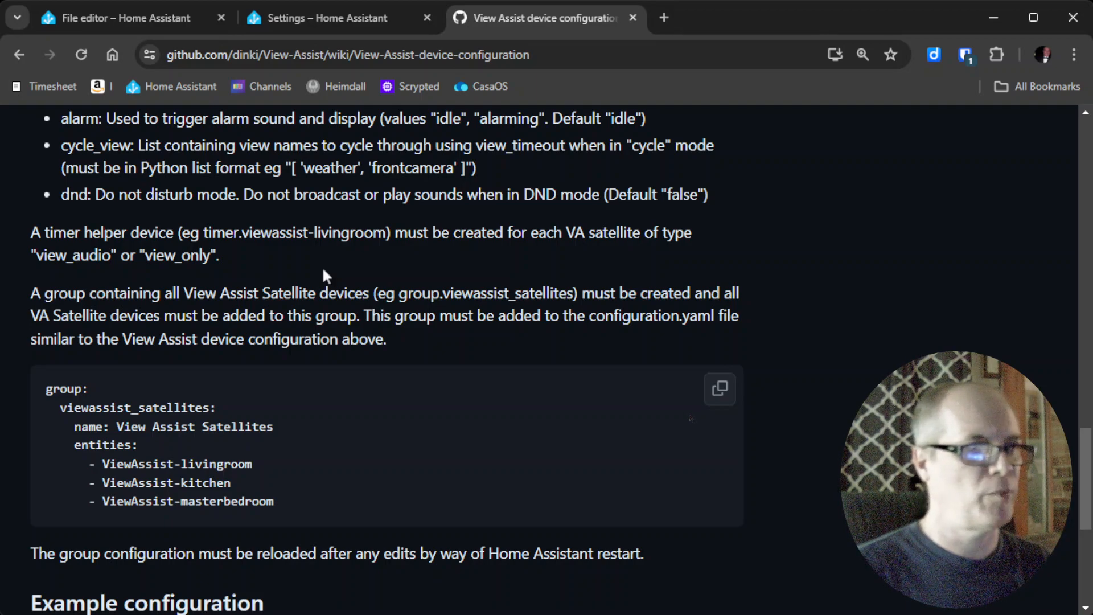
scroll(322, 271, "down", 1)
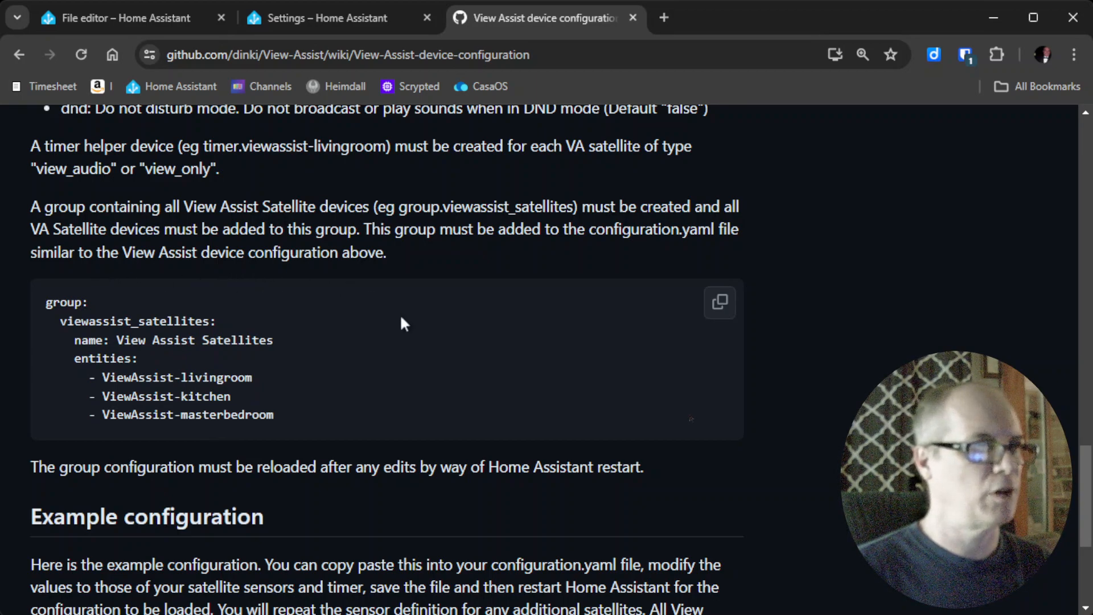
left_click(721, 312)
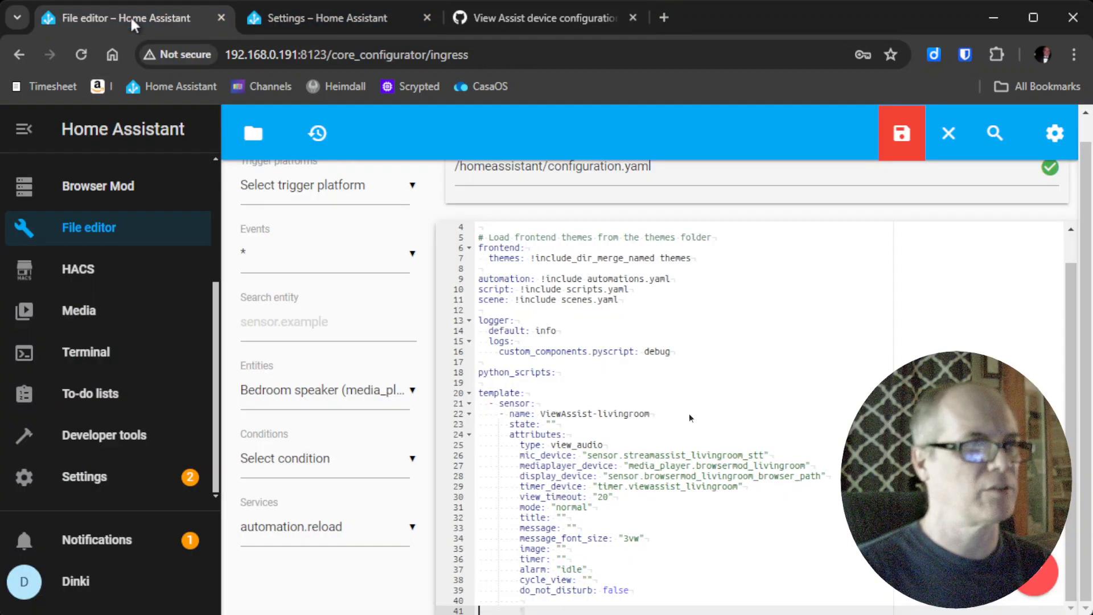
Return to configuration.yaml, then switch to the tab showing the Helpers list.
left_click(130, 16)
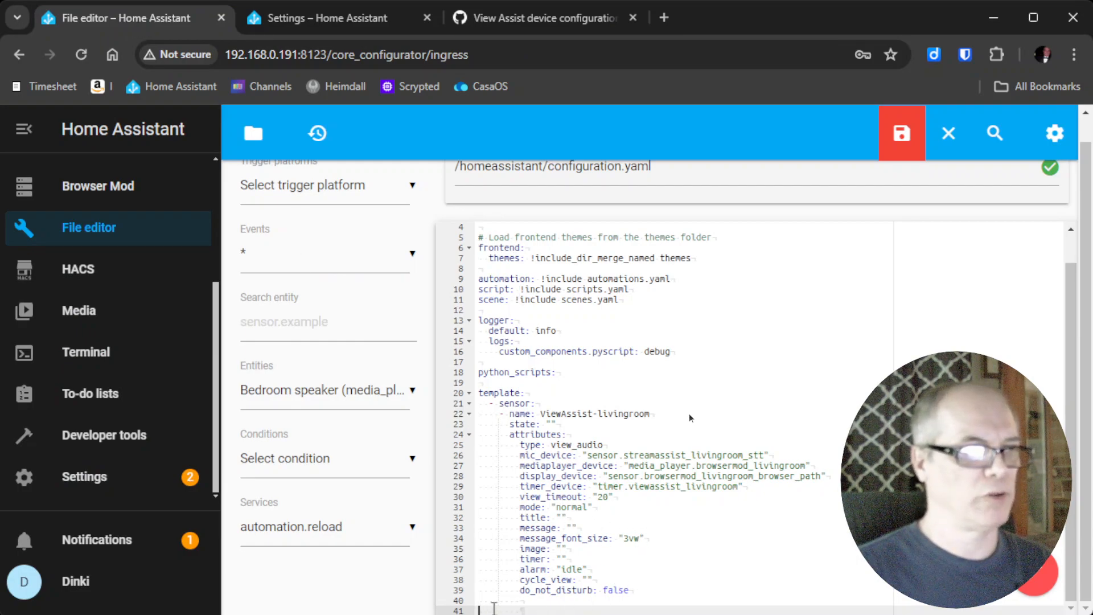
scroll(495, 608, "down", 2)
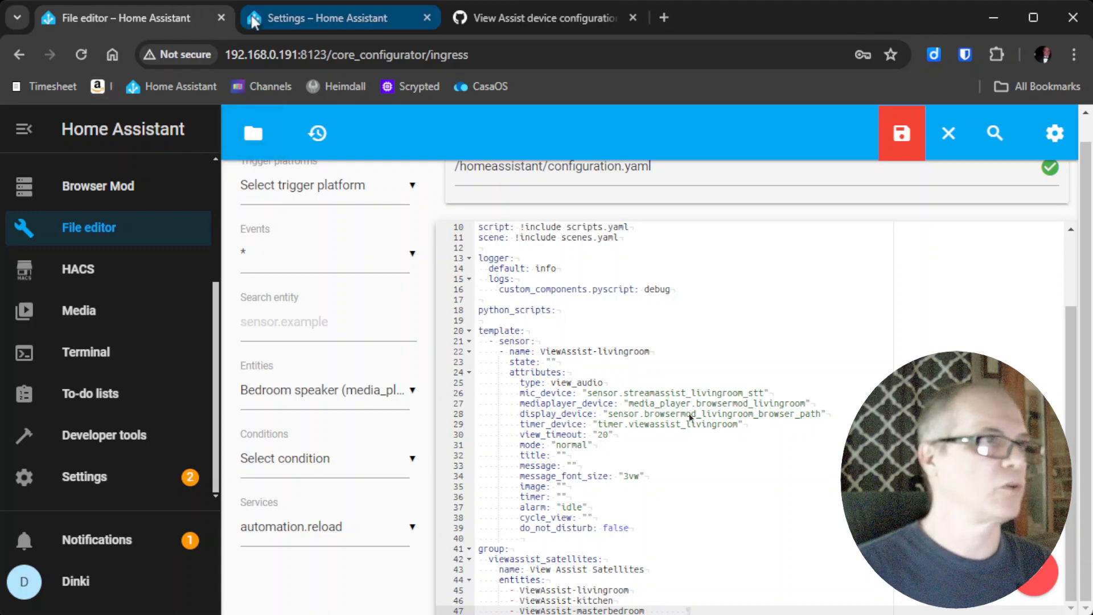
left_click(312, 18)
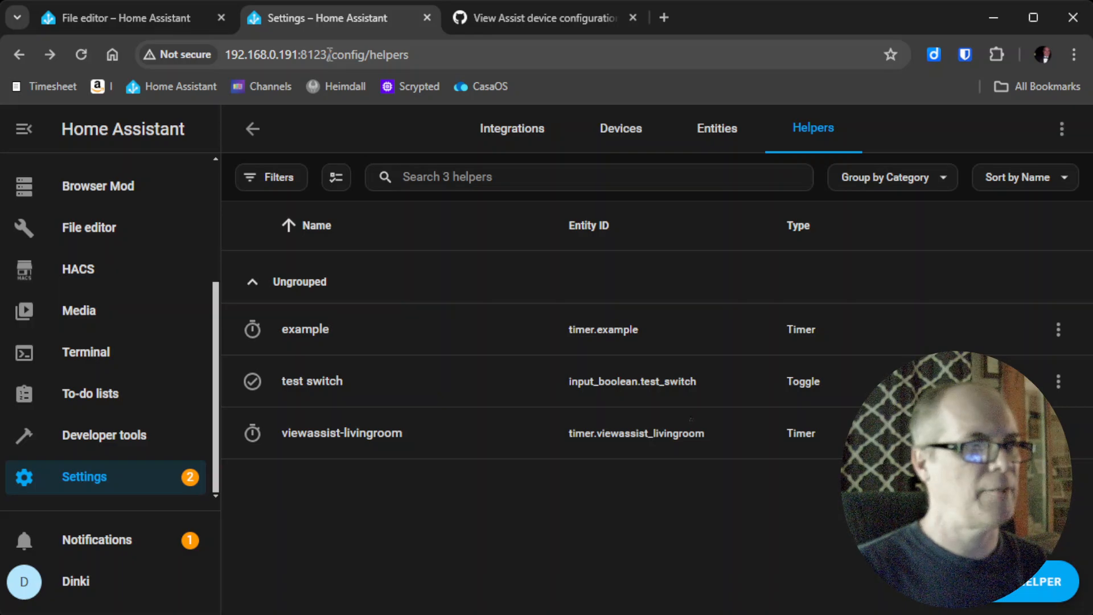
Filter entity states by 'view' and copy the ViewAssist-livingroom entity ID sensor.viewassist_livingroom from its settings.
left_click(98, 438)
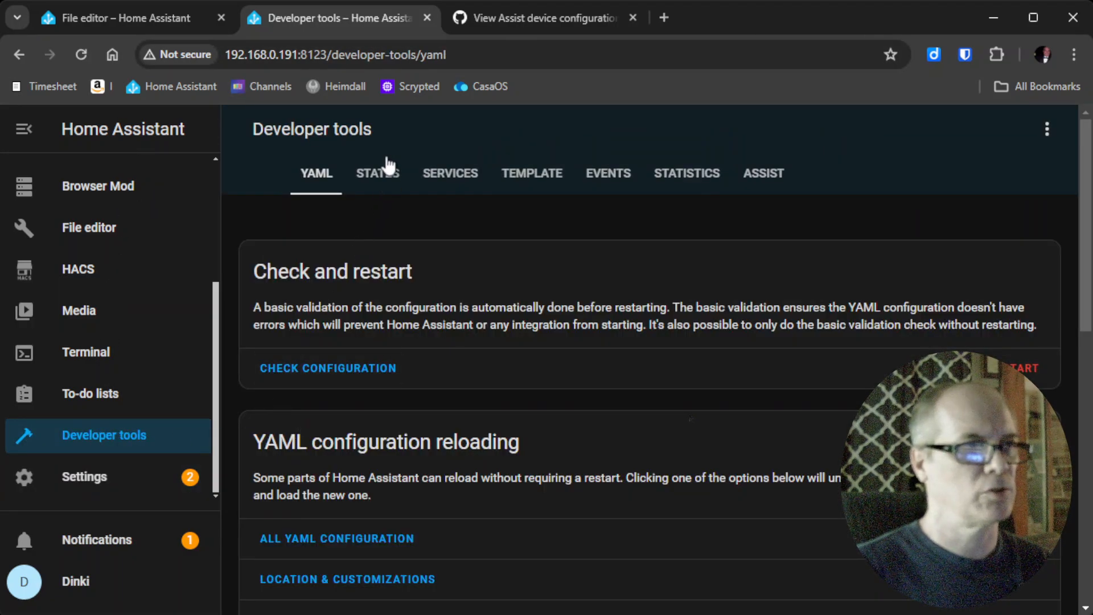
left_click(385, 171)
left_click(306, 377)
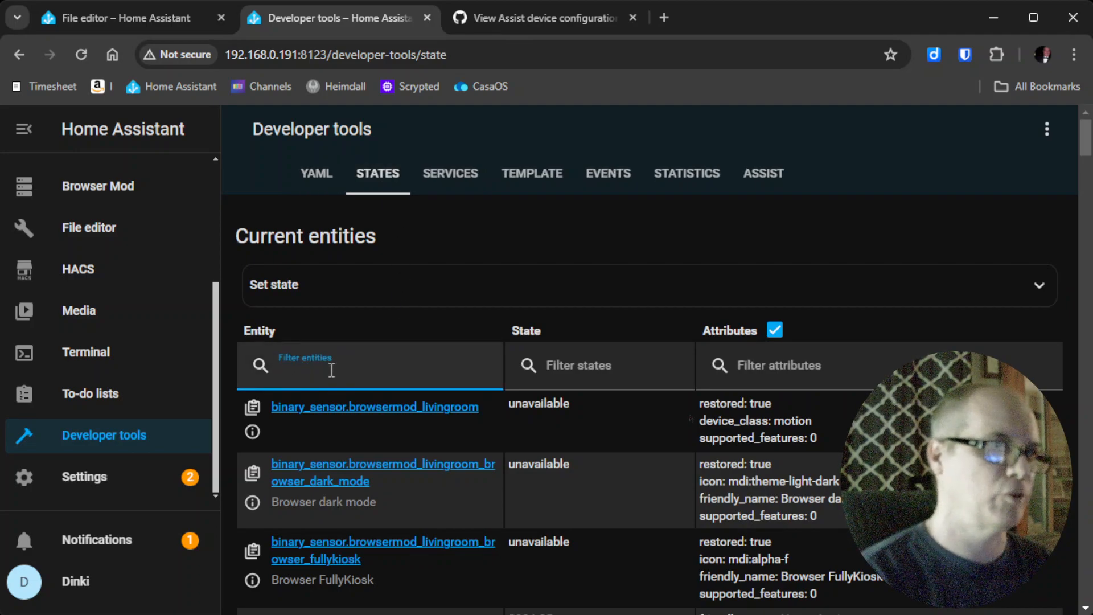
type("view")
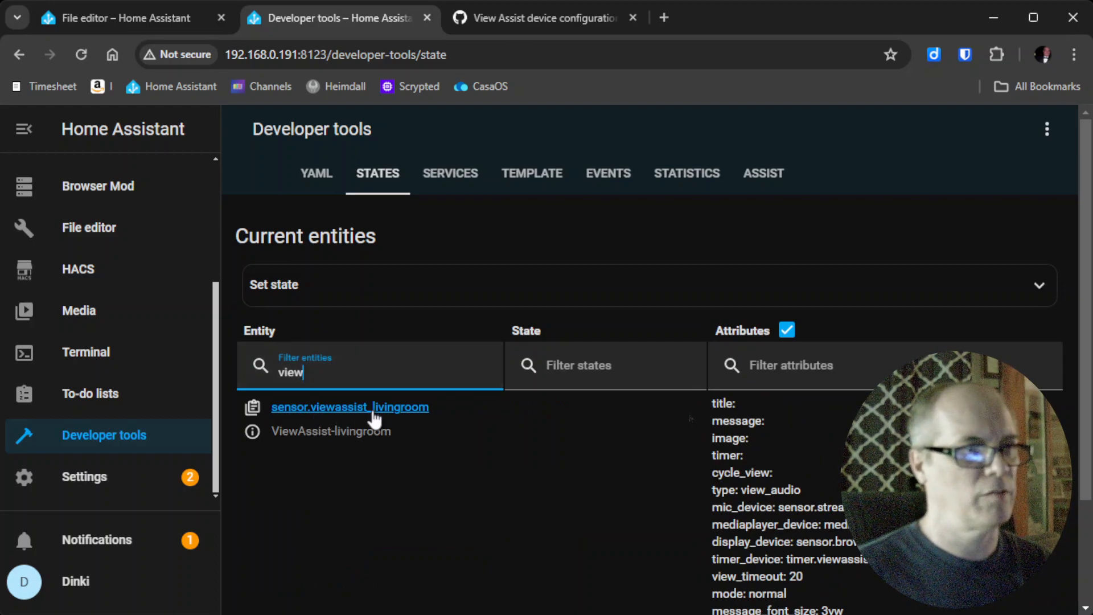
left_click(252, 430)
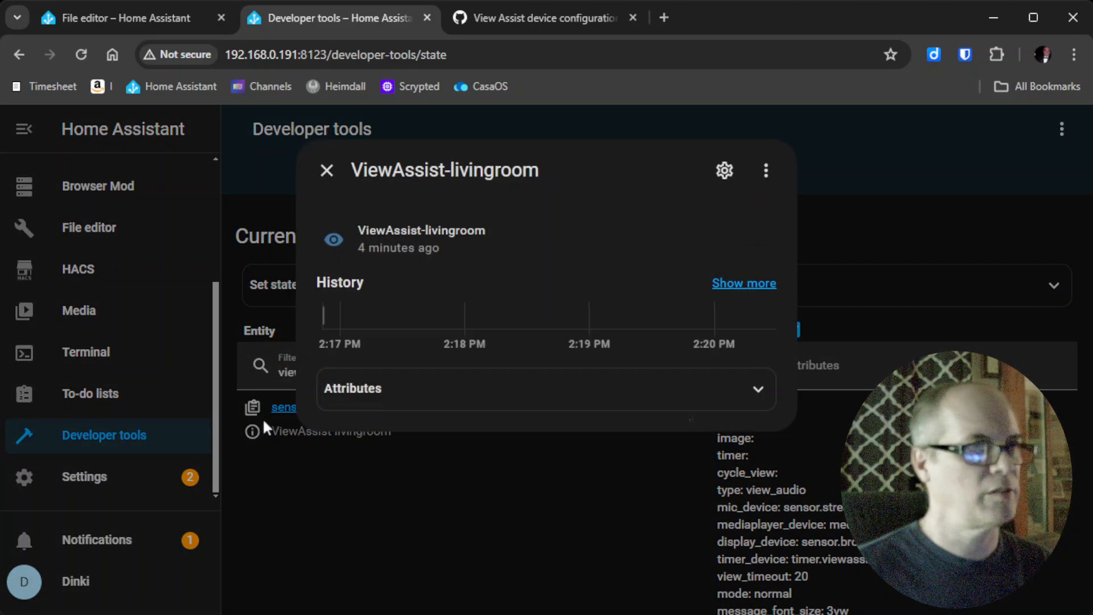
left_click(724, 170)
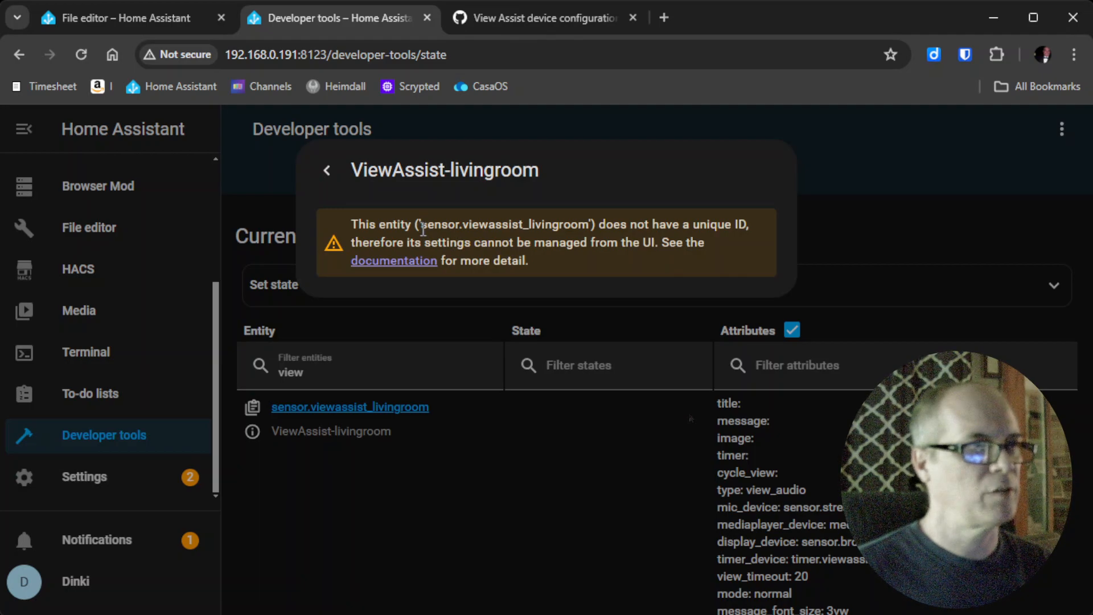
left_click_drag(423, 229, 590, 232)
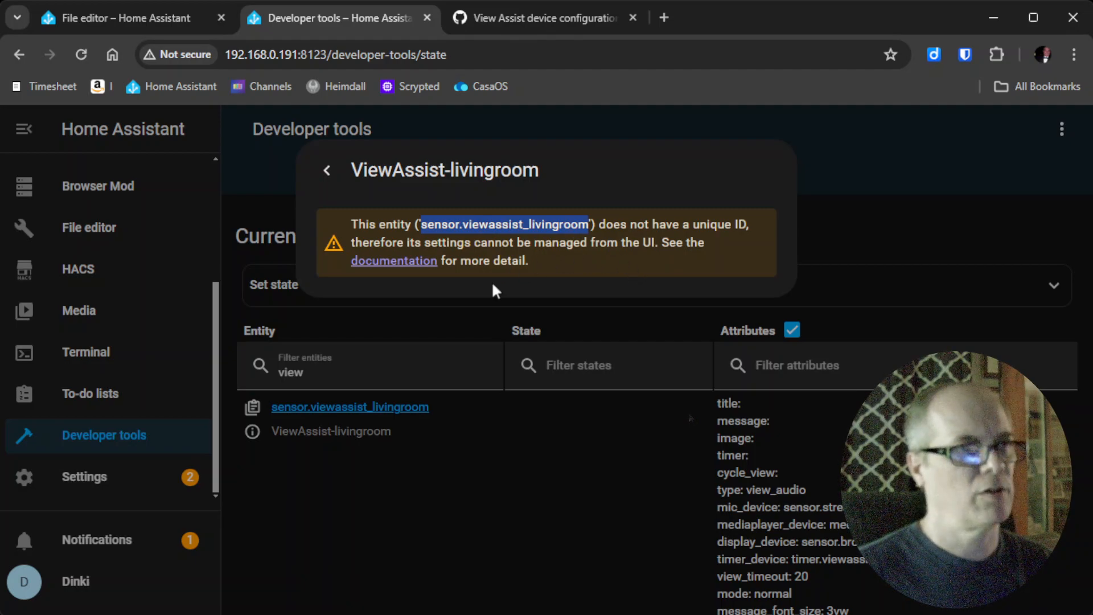
left_click(606, 452)
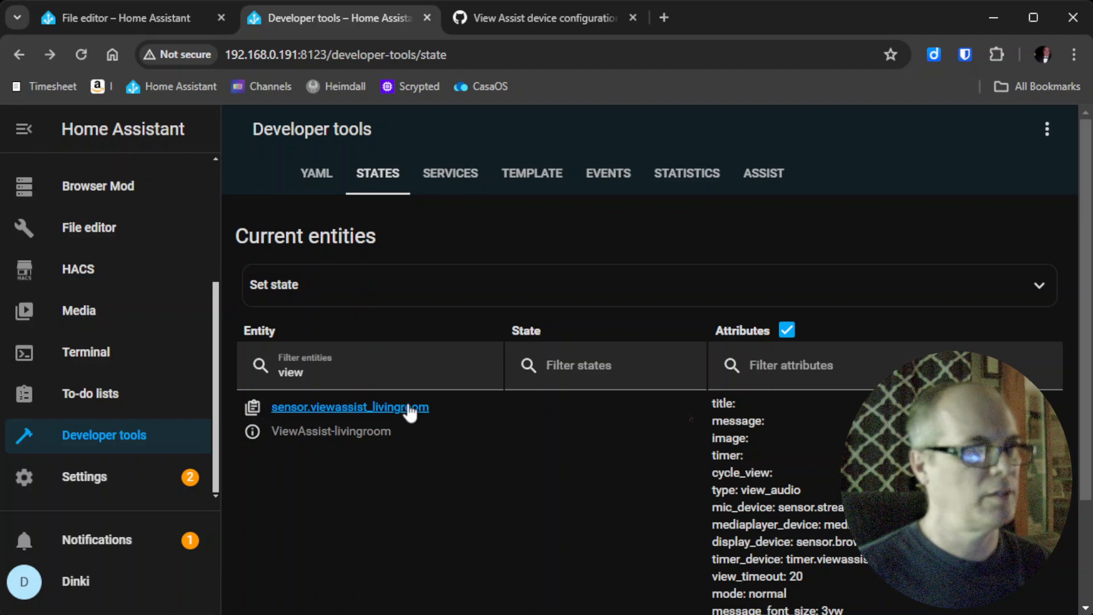
In configuration.yaml, drop the kitchen and masterbedroom group entries and replace ViewAssist-livingroom with sensor.viewassist_livingroom.
left_click(121, 16)
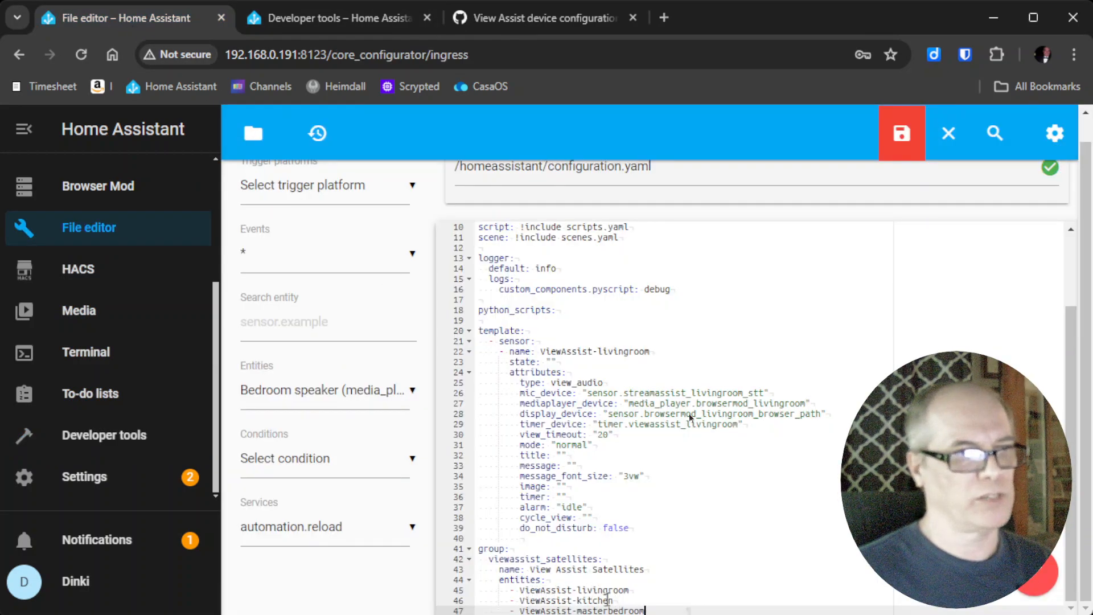
left_click_drag(646, 607, 465, 602)
key("Delete")
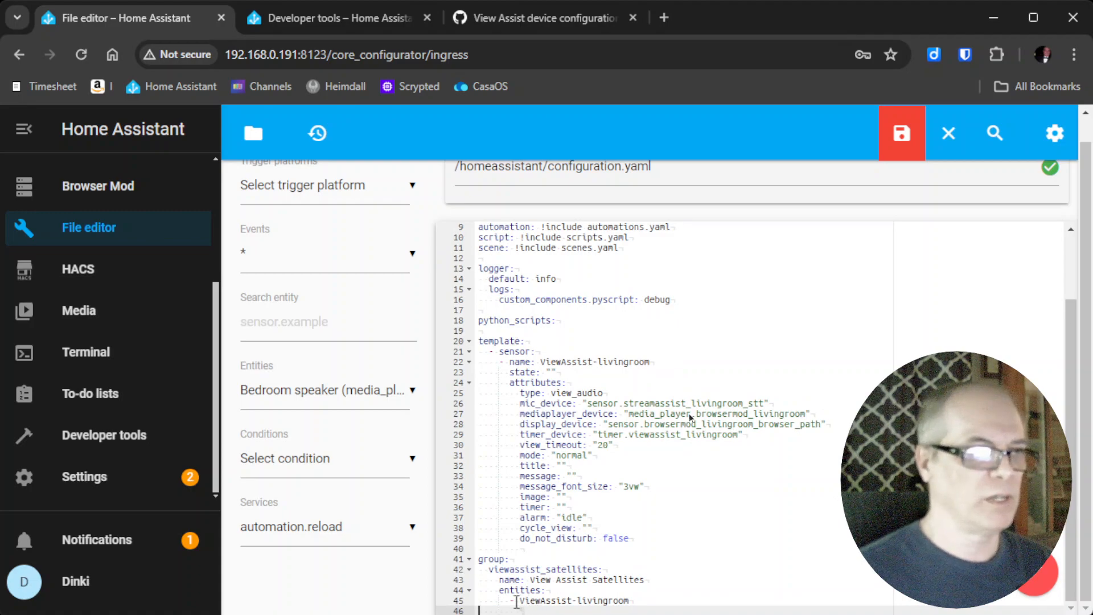
left_click(519, 601)
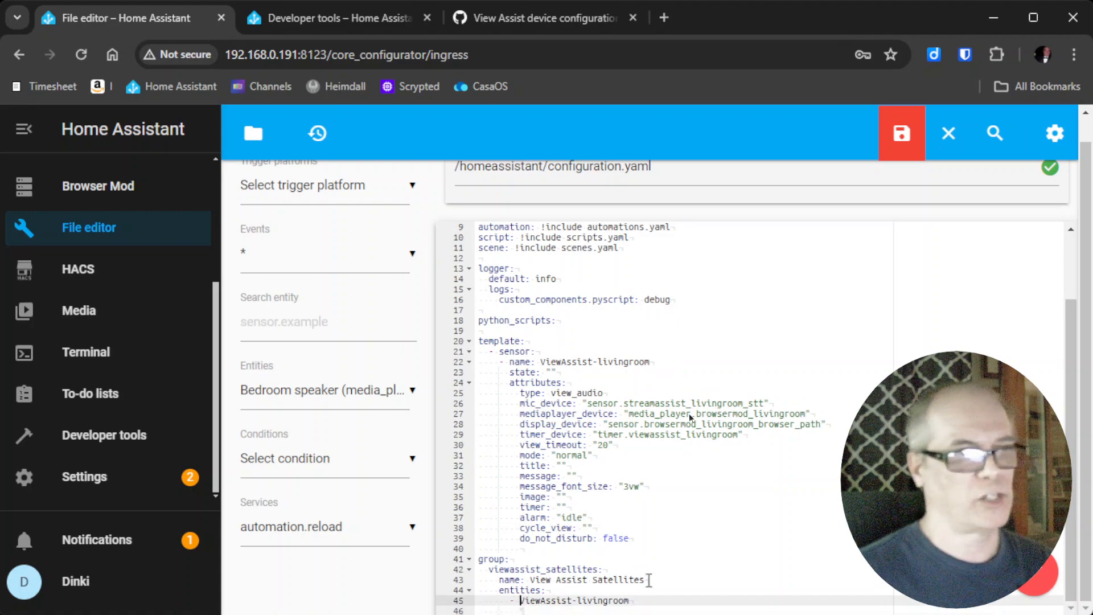
key("shift+End")
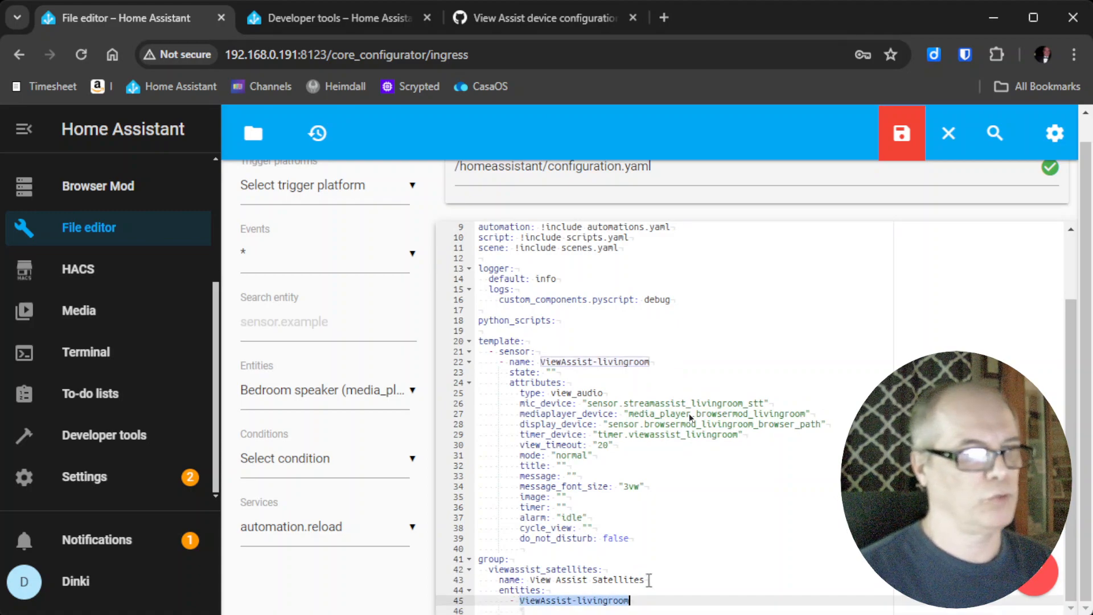
key("BackSpace")
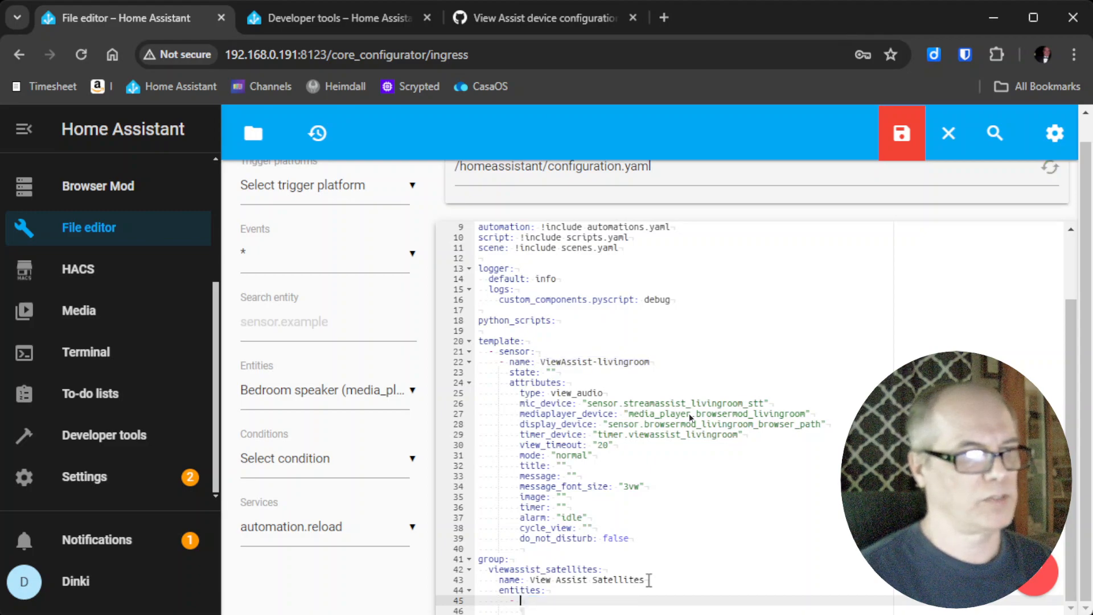
key("ctrl+v")
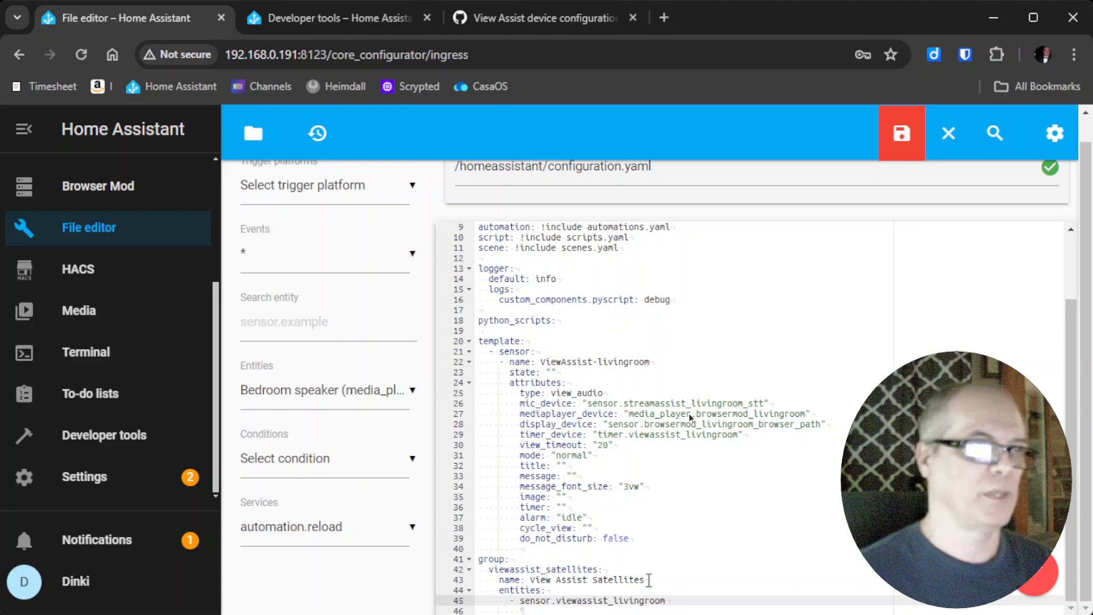
Save configuration.yaml and close the file.
left_click(902, 144)
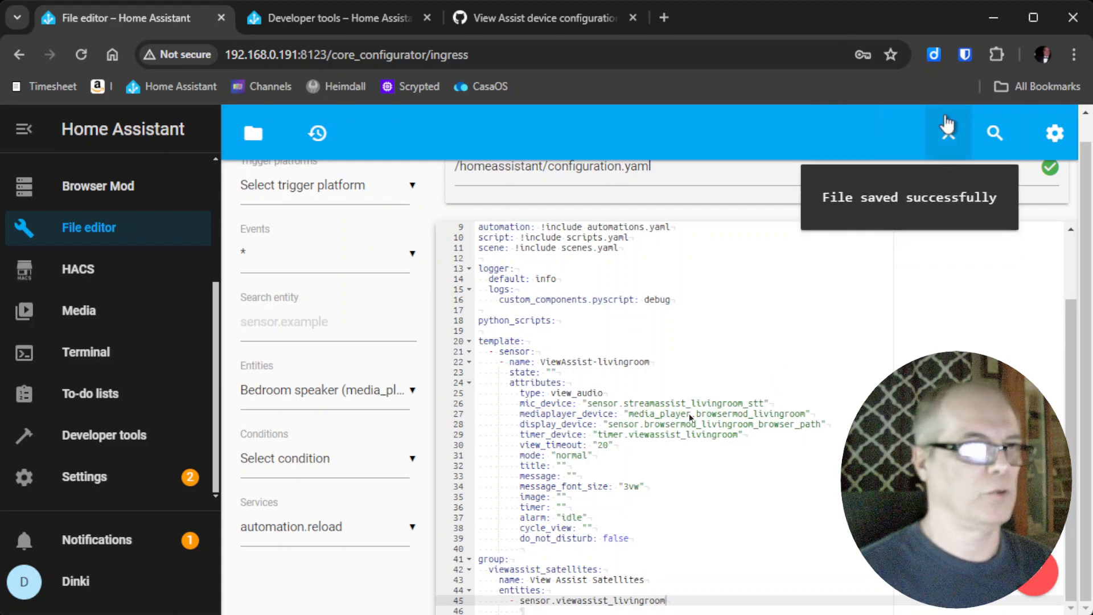
left_click(946, 124)
left_click(870, 299)
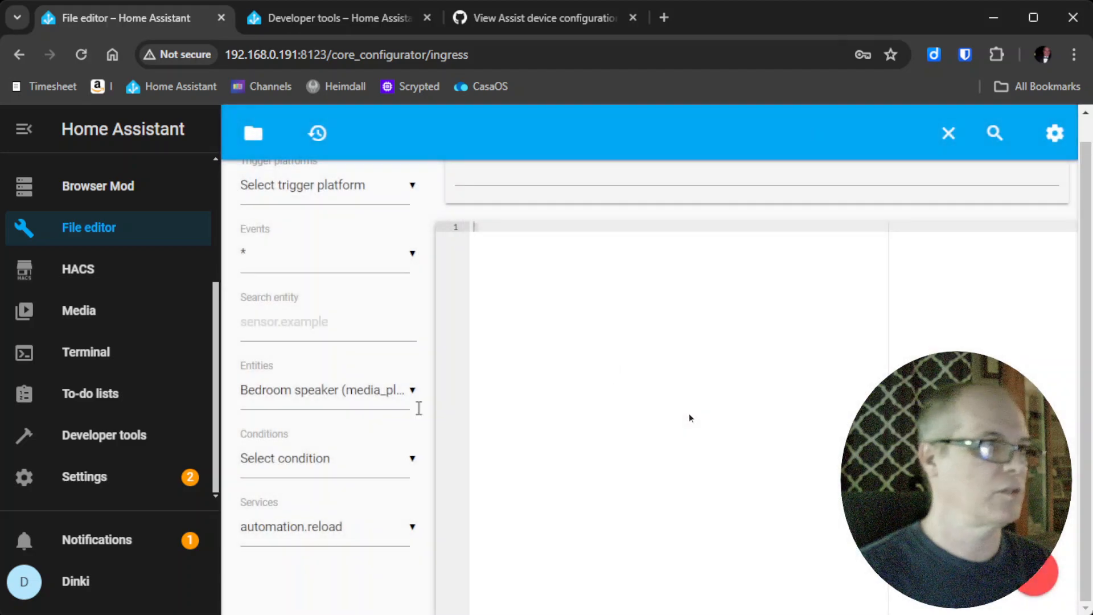
Run Check Configuration on the Developer tools YAML page.
left_click(109, 484)
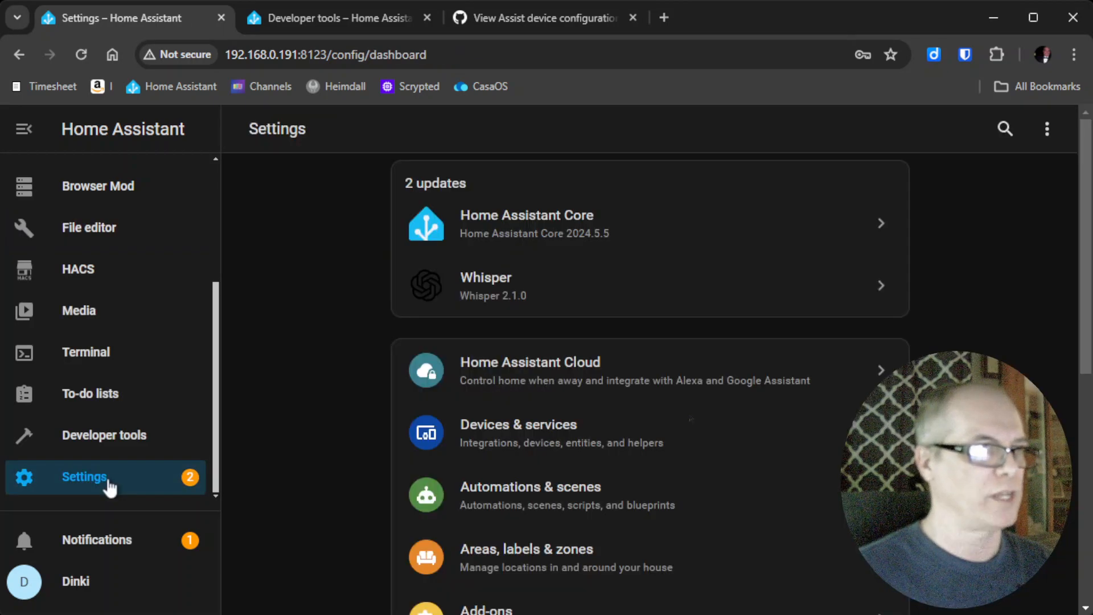
left_click(122, 439)
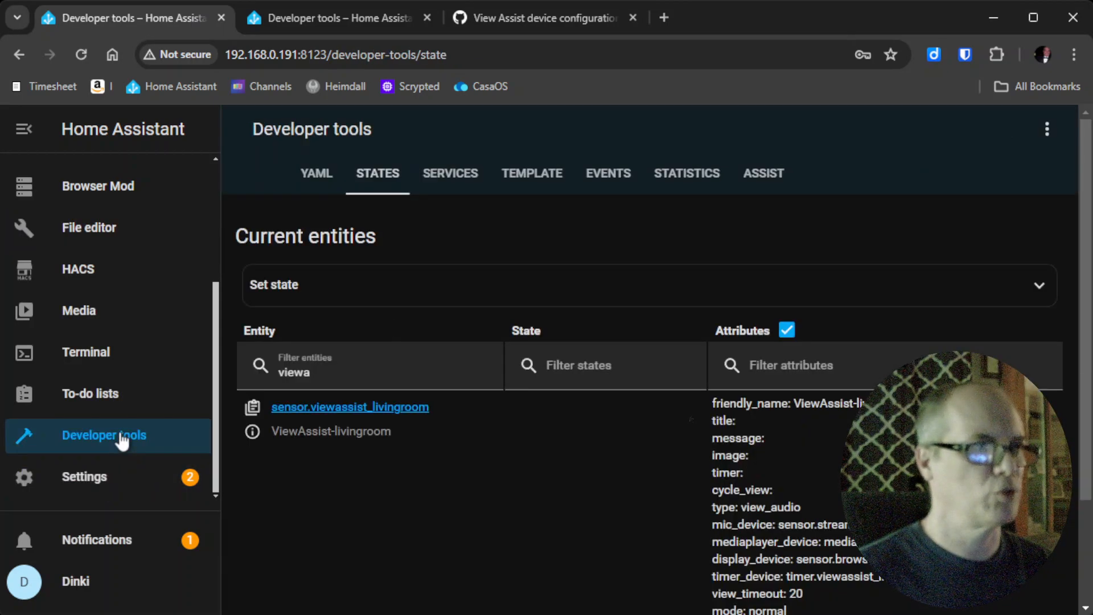
left_click(313, 177)
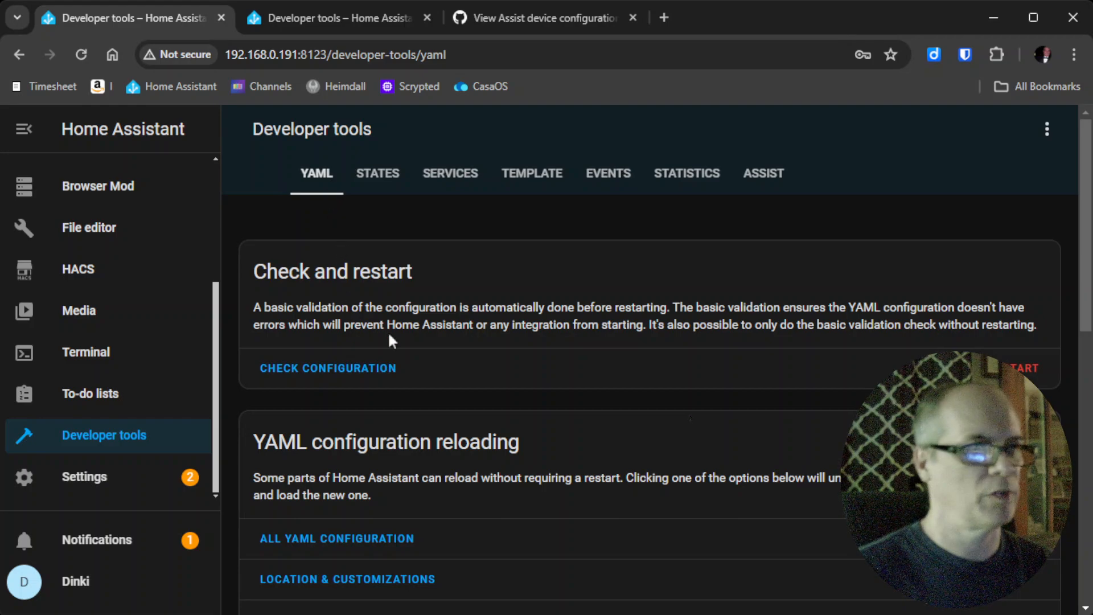
left_click(321, 371)
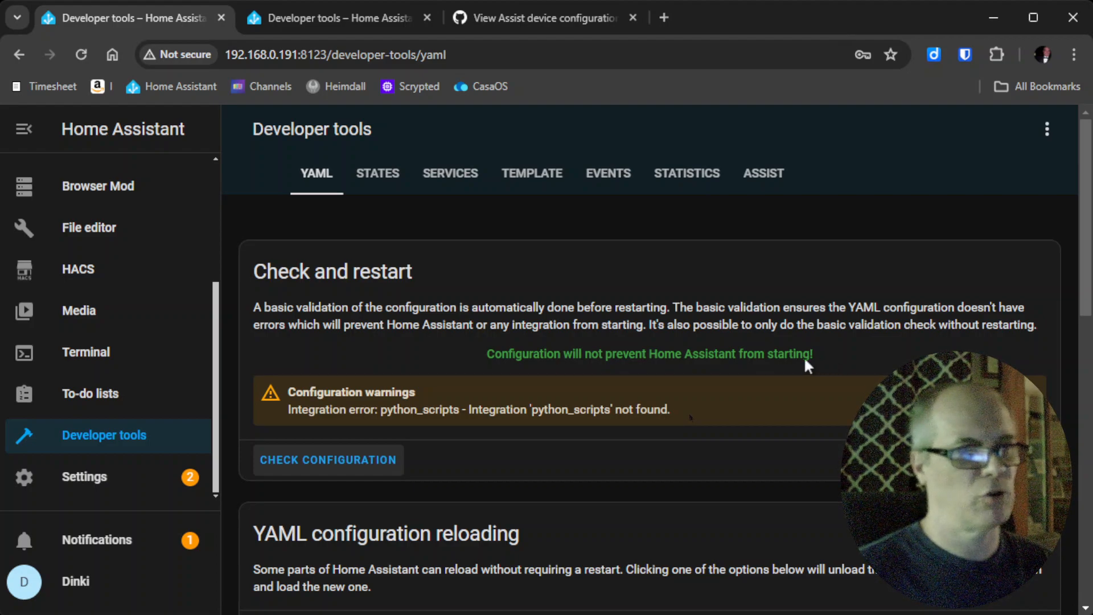
Restart Home Assistant fully.
left_click(1015, 460)
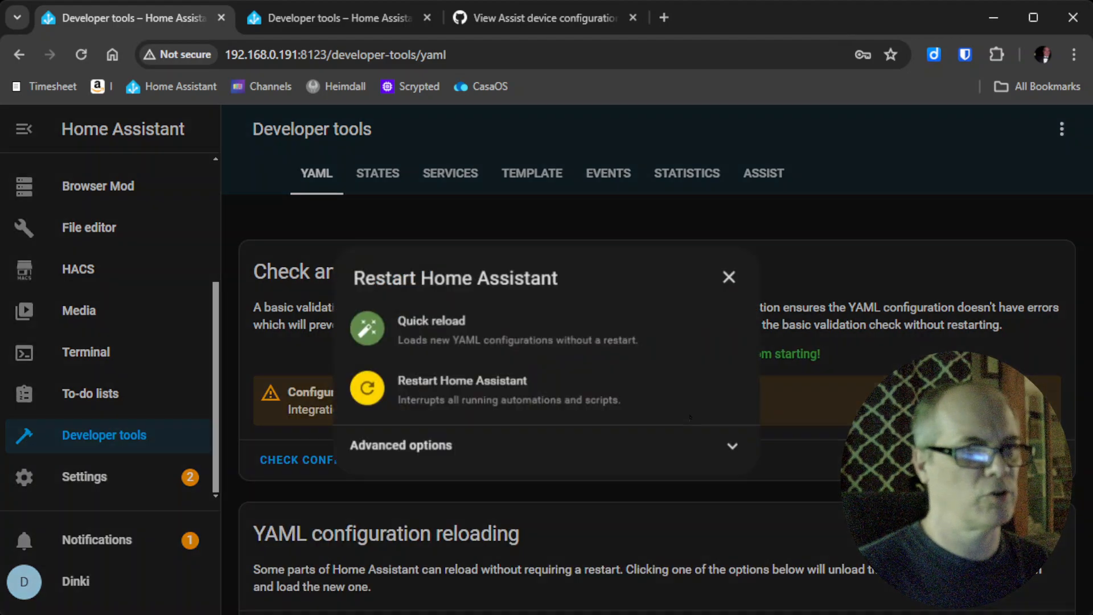
left_click(458, 386)
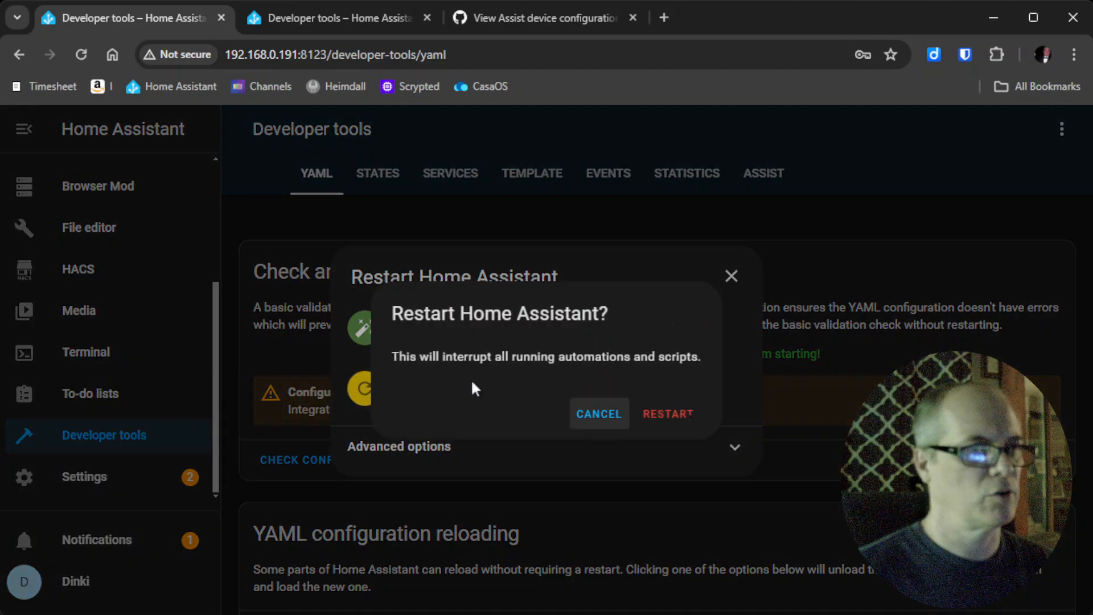
left_click(682, 420)
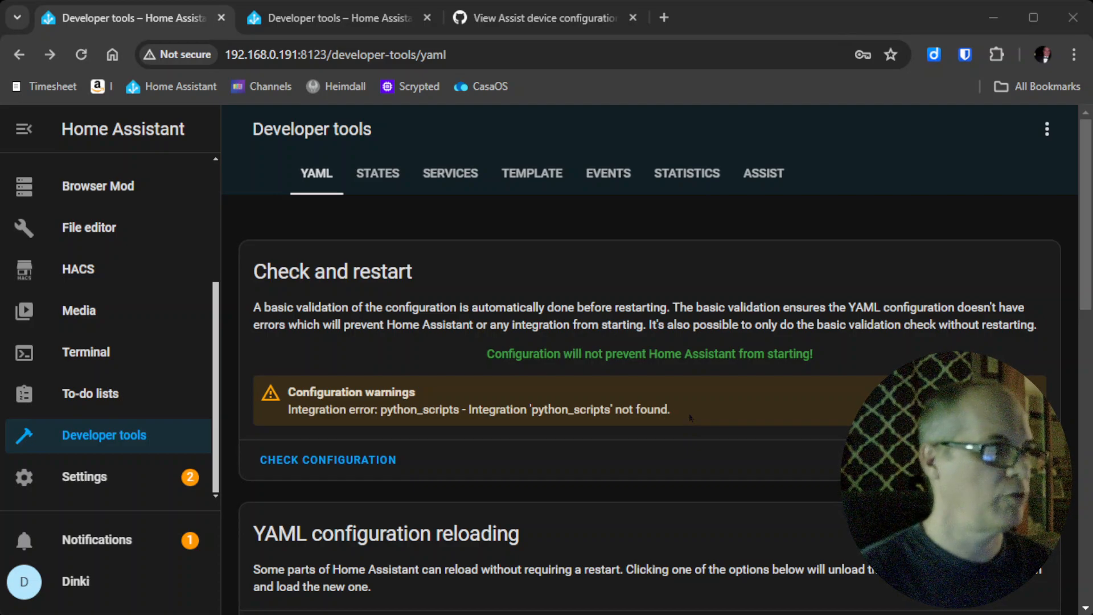
left_click(536, 18)
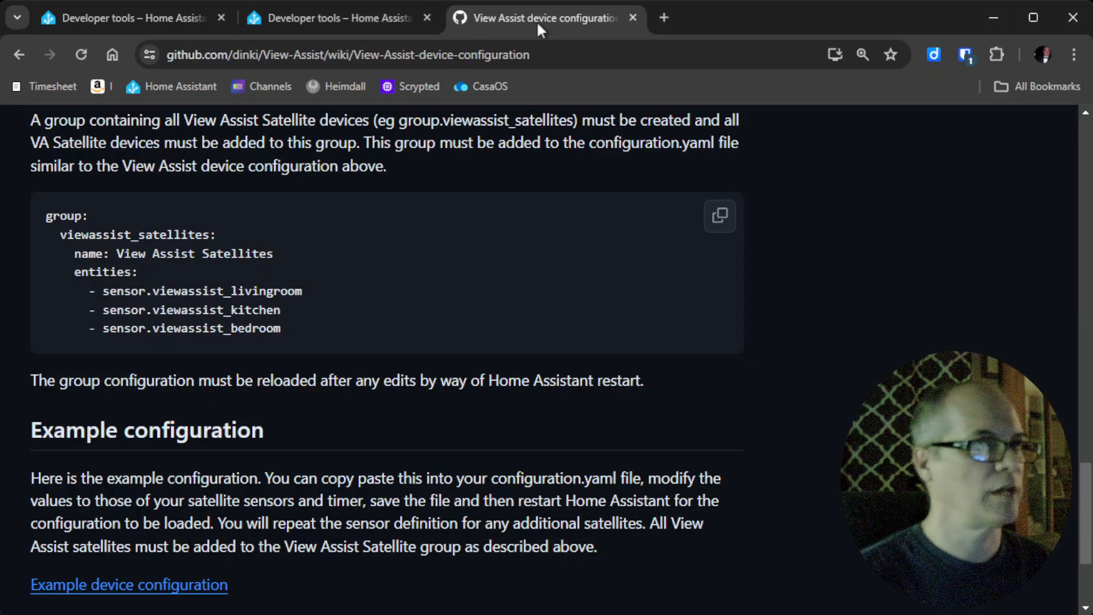
scroll(162, 314, "up", 1)
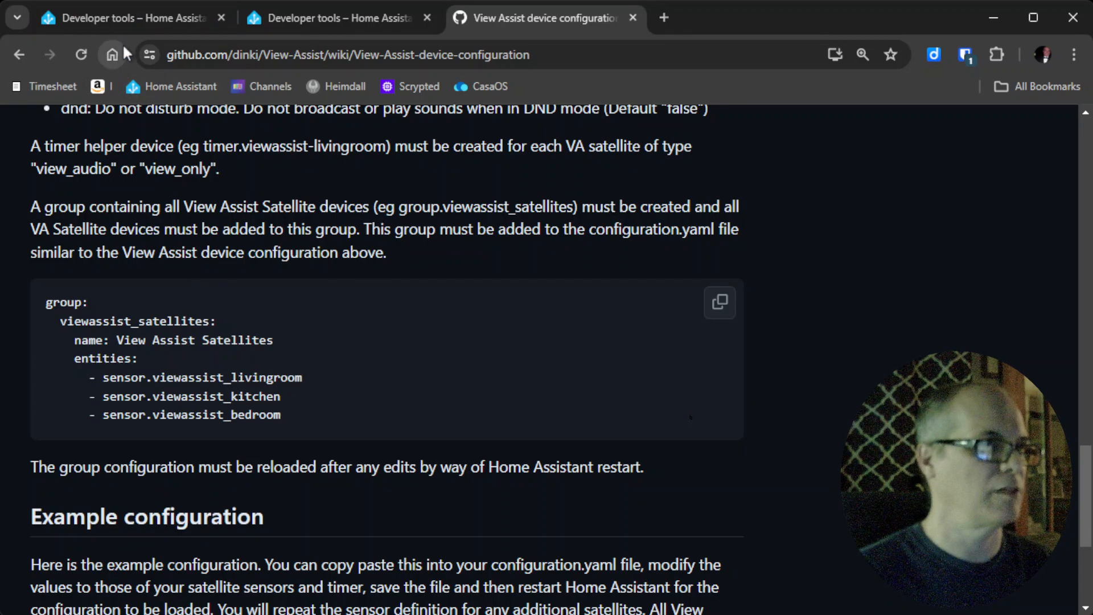
left_click(129, 26)
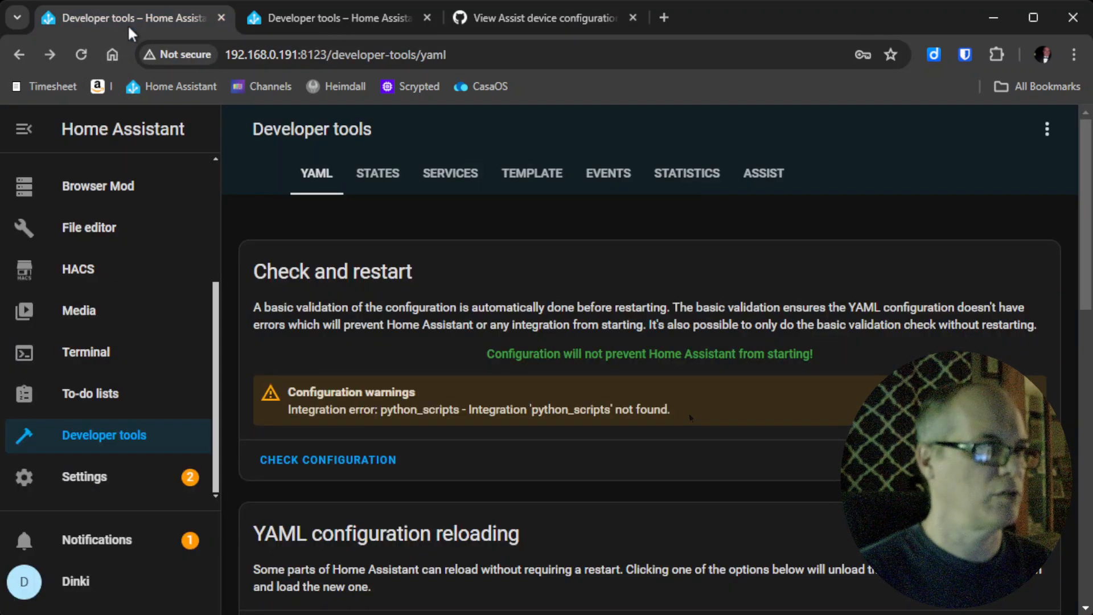
Filter states by 'group' and inspect group.viewassist_satellites, confirming it holds only sensor.viewassist_livingroom.
left_click(100, 436)
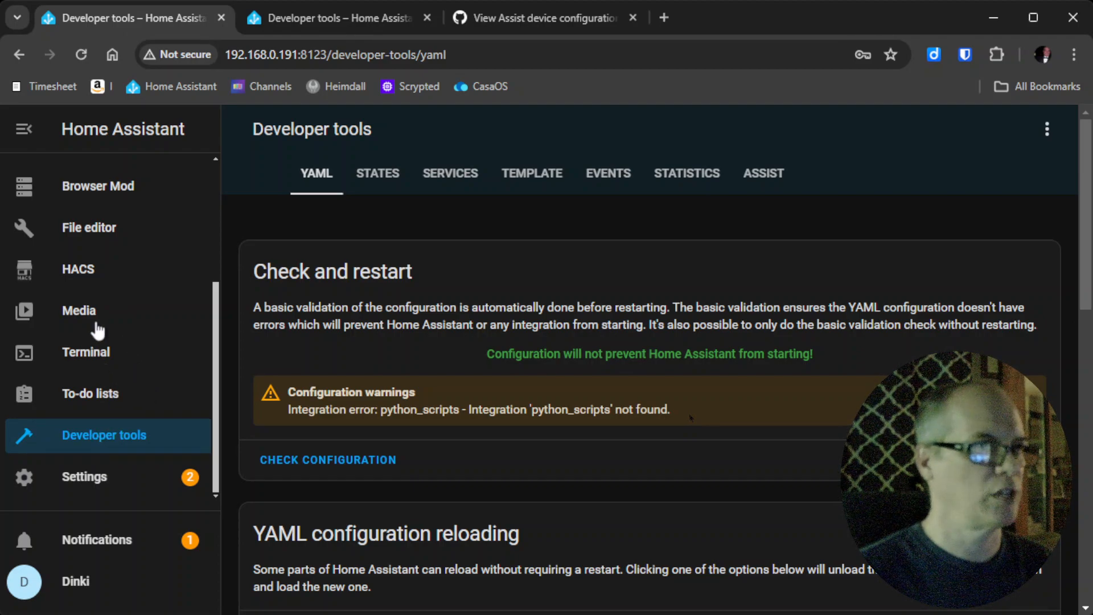
left_click(378, 181)
double_click(317, 370)
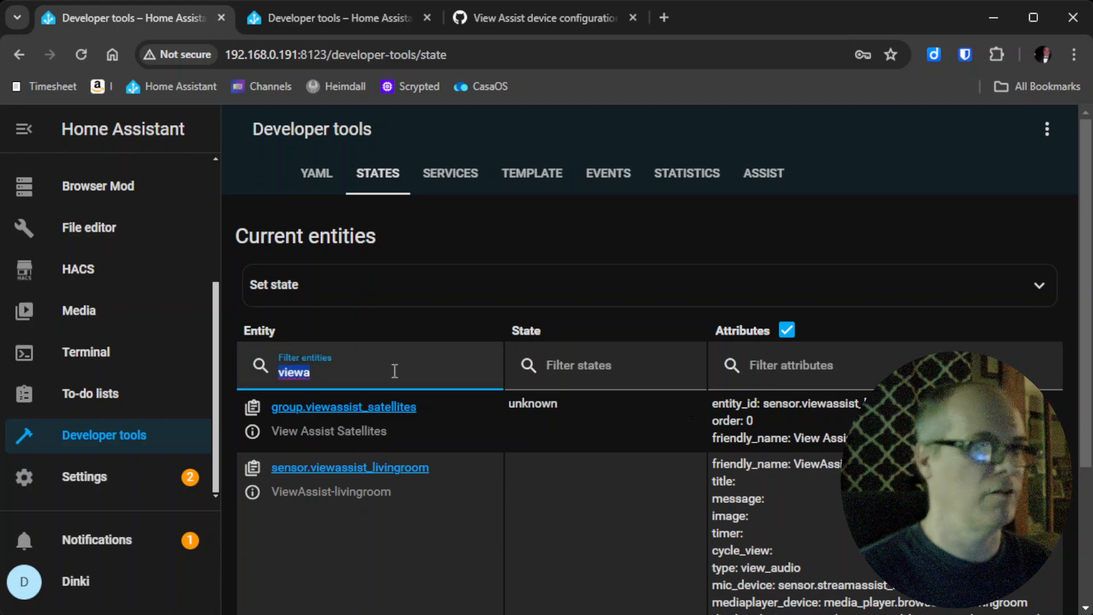
key("BackSpace")
type("group")
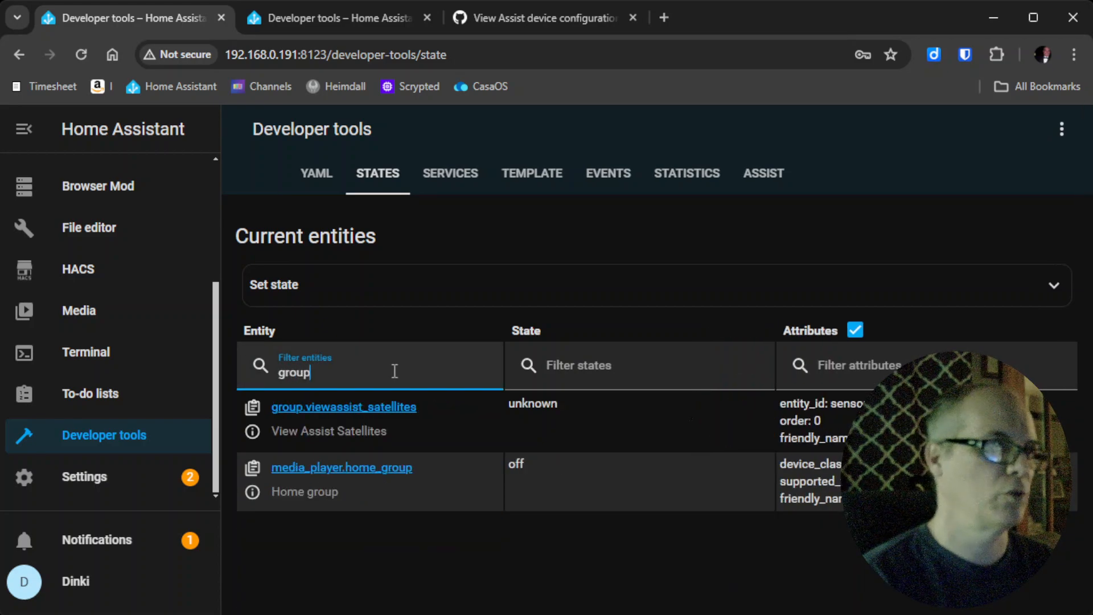
left_click(389, 416)
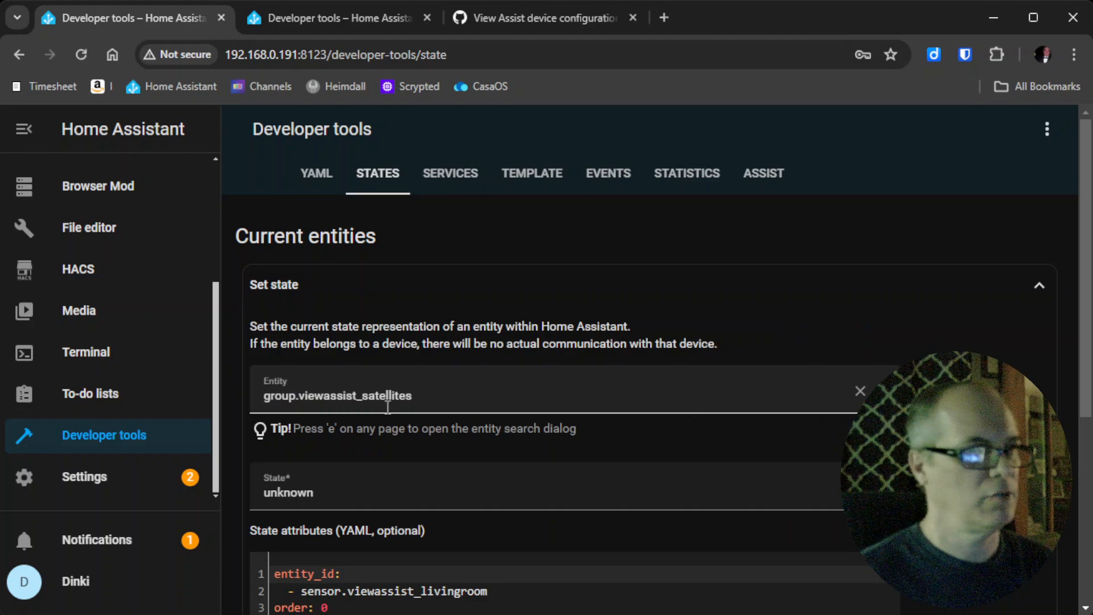
scroll(387, 408, "down", 5)
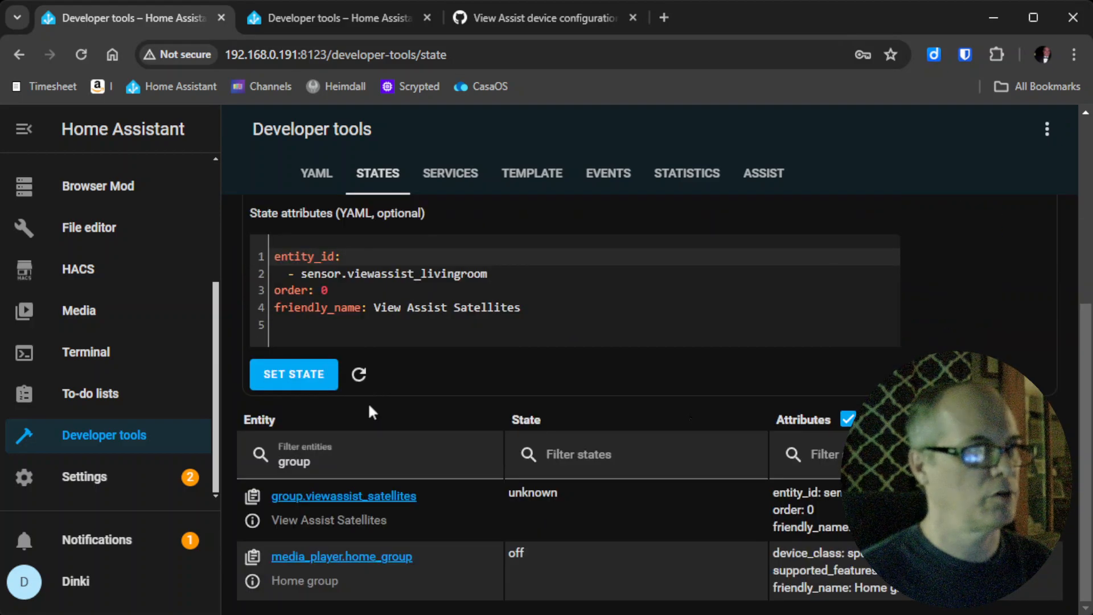
left_click(252, 520)
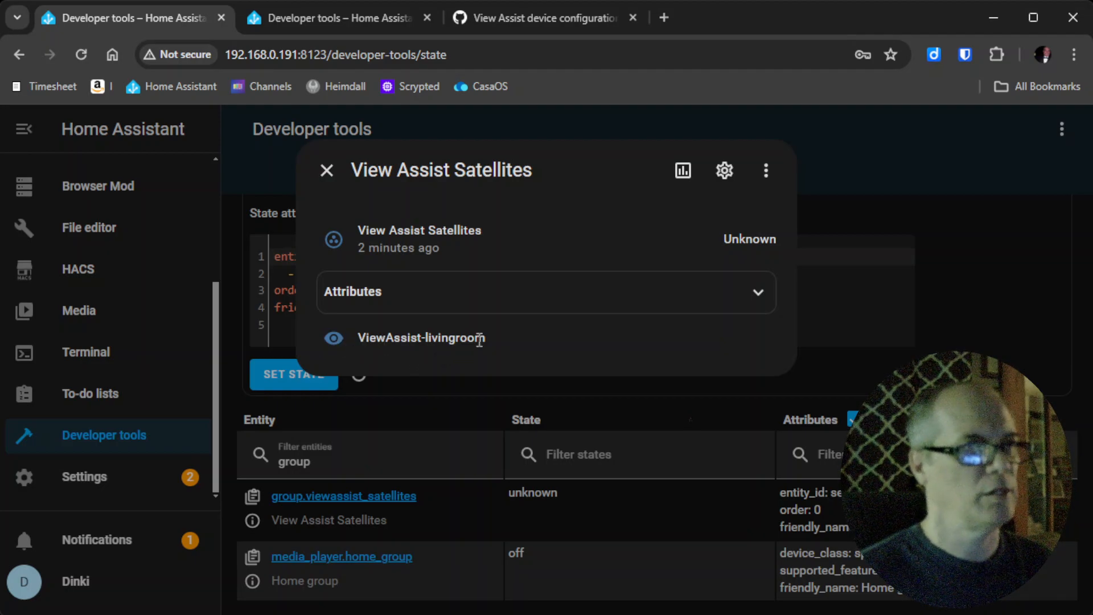
left_click(326, 170)
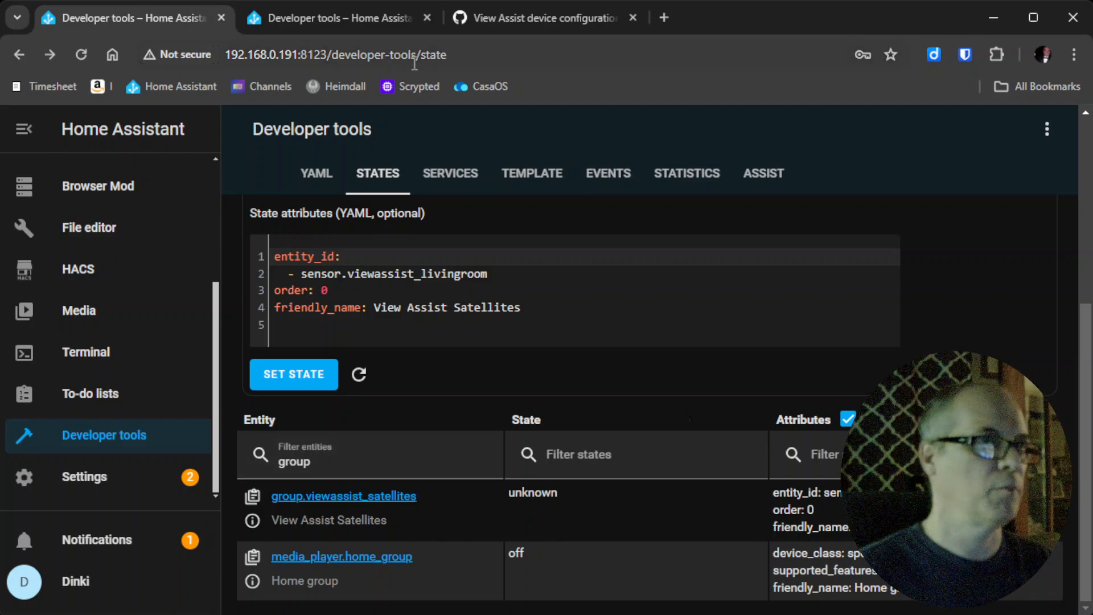
Copy the ViewAssist-livingroom sensor template block from the View Assist GitHub wiki.
left_click(504, 17)
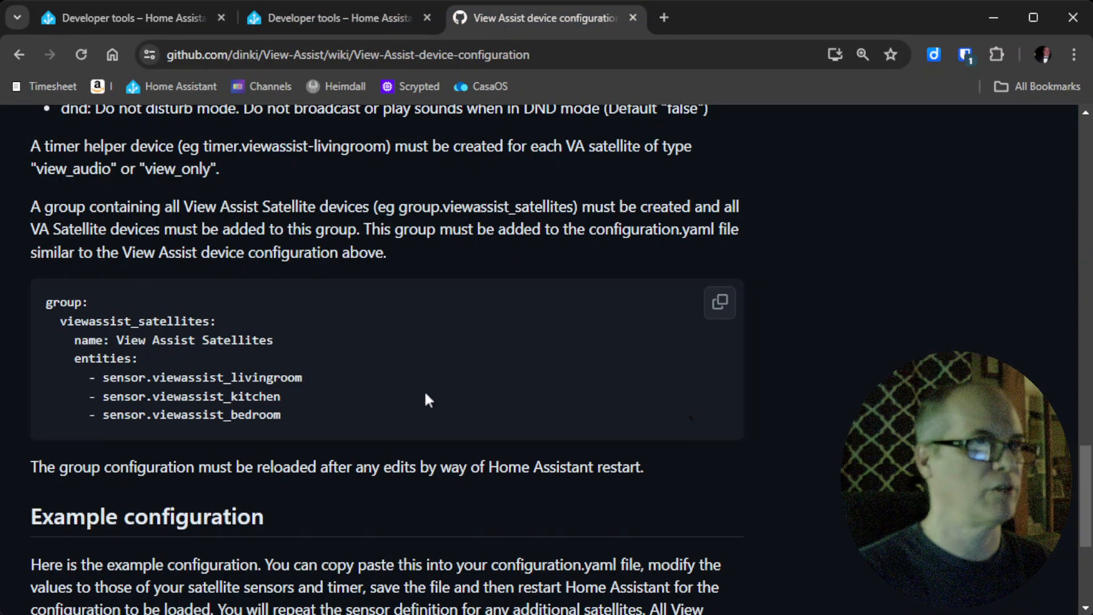
scroll(416, 387, "up", 8)
scroll(420, 397, "up", 12)
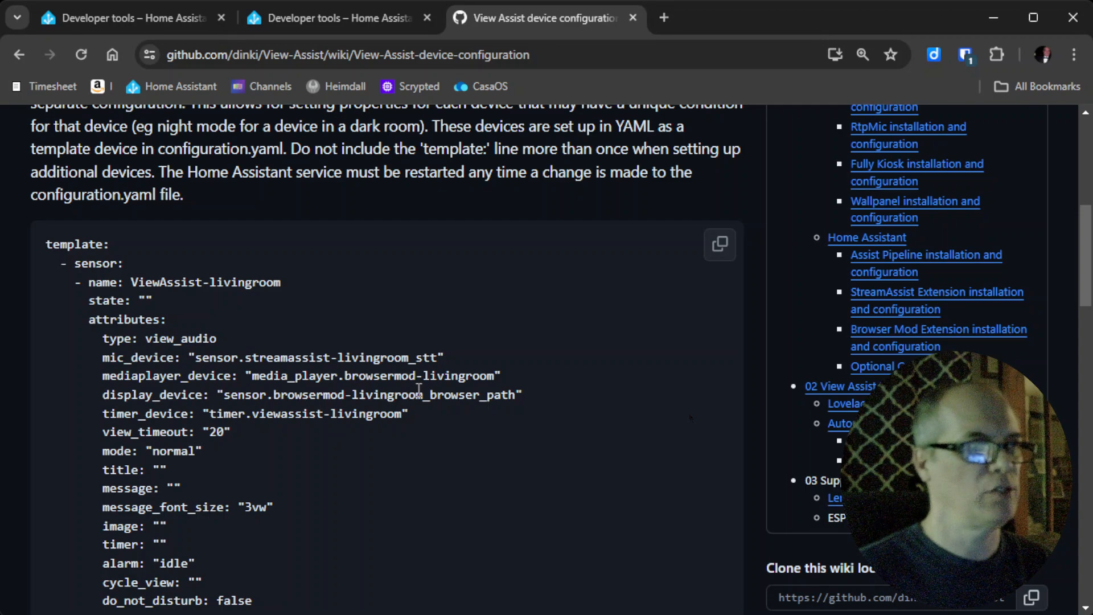
scroll(418, 390, "down", 2)
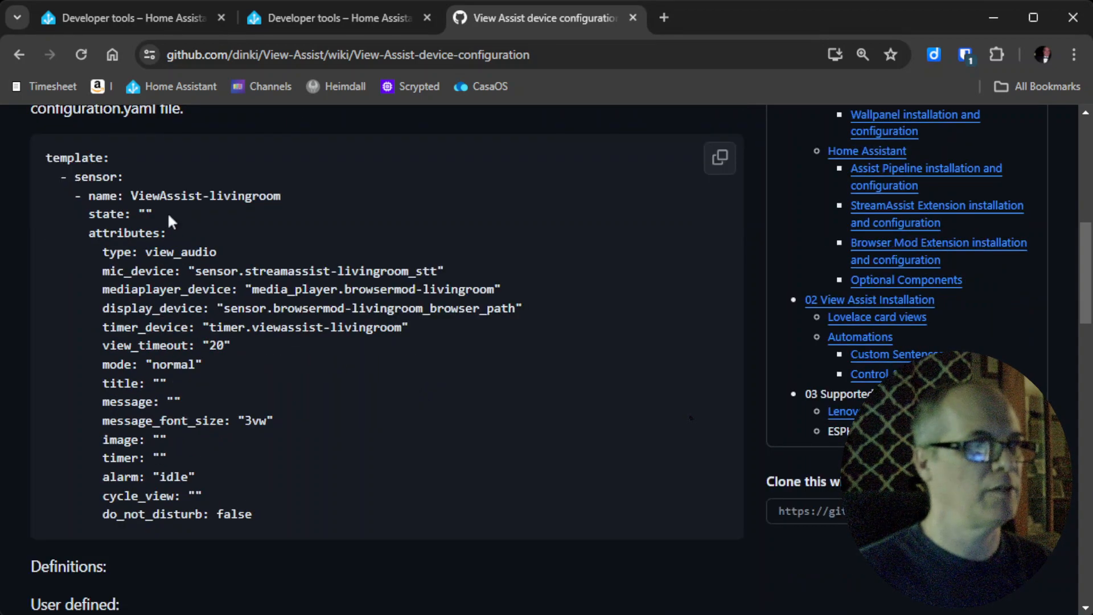
left_click_drag(254, 514, 29, 200)
key("ctrl+c")
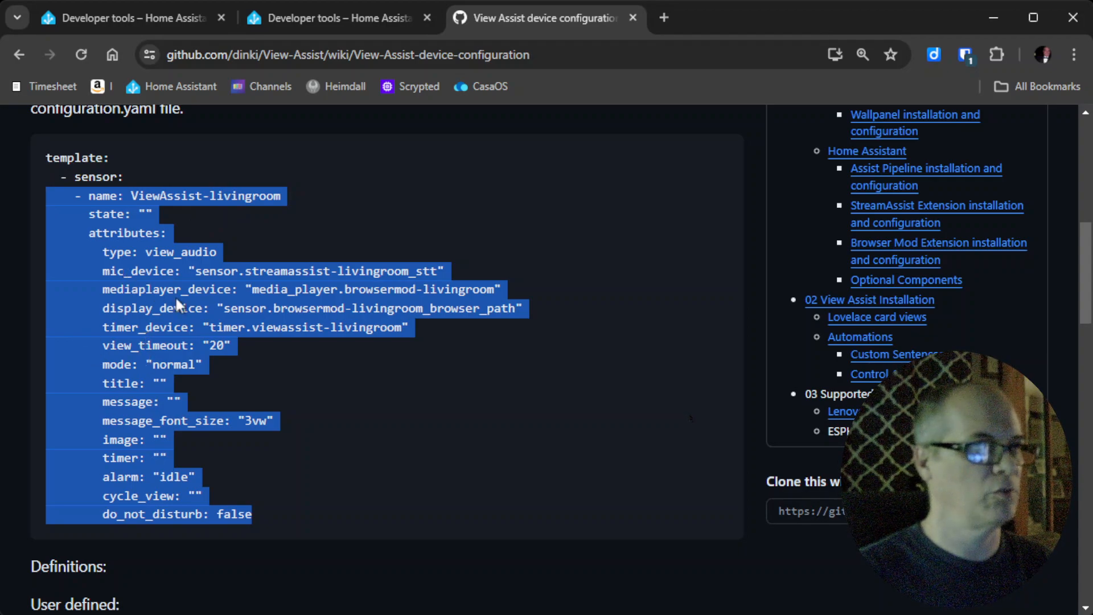
left_click(90, 17)
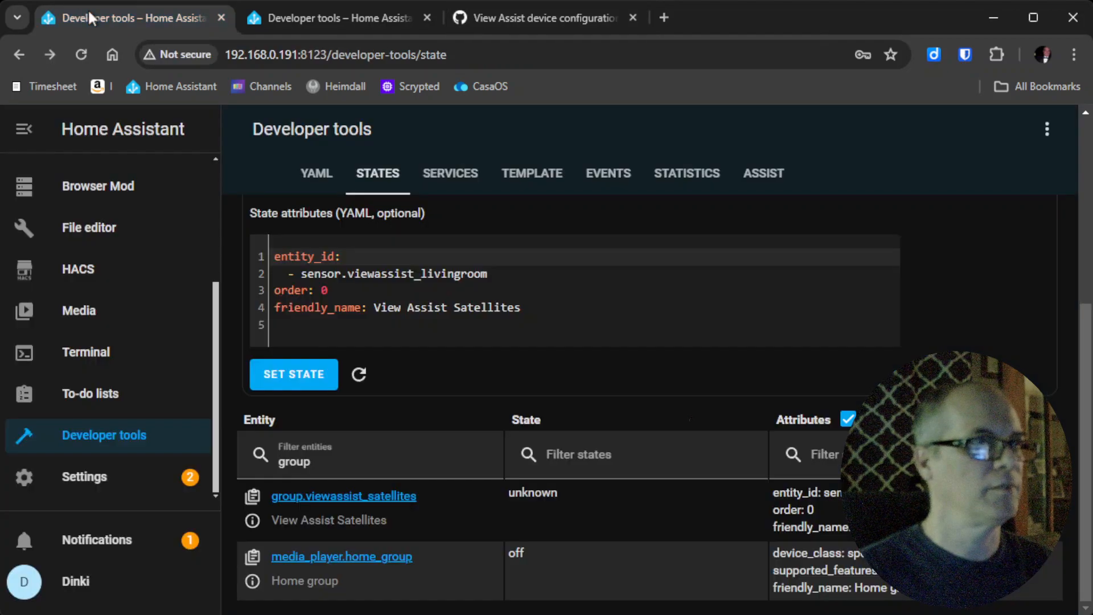
scroll(91, 399, "up", 3)
Open configuration.yaml from the homeassistant folder in the File editor.
left_click(95, 400)
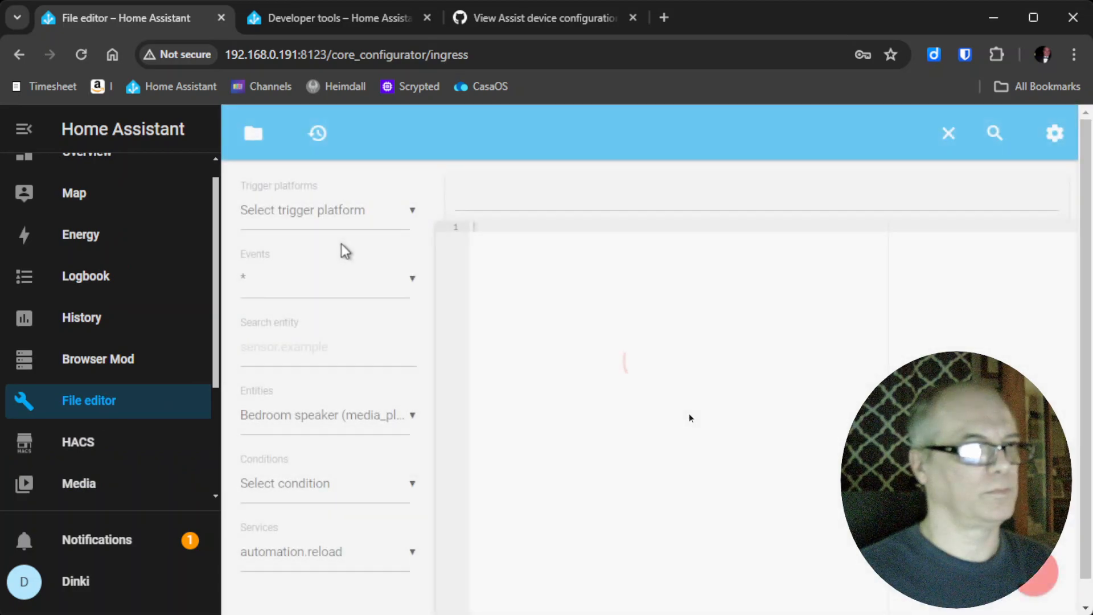
left_click(251, 133)
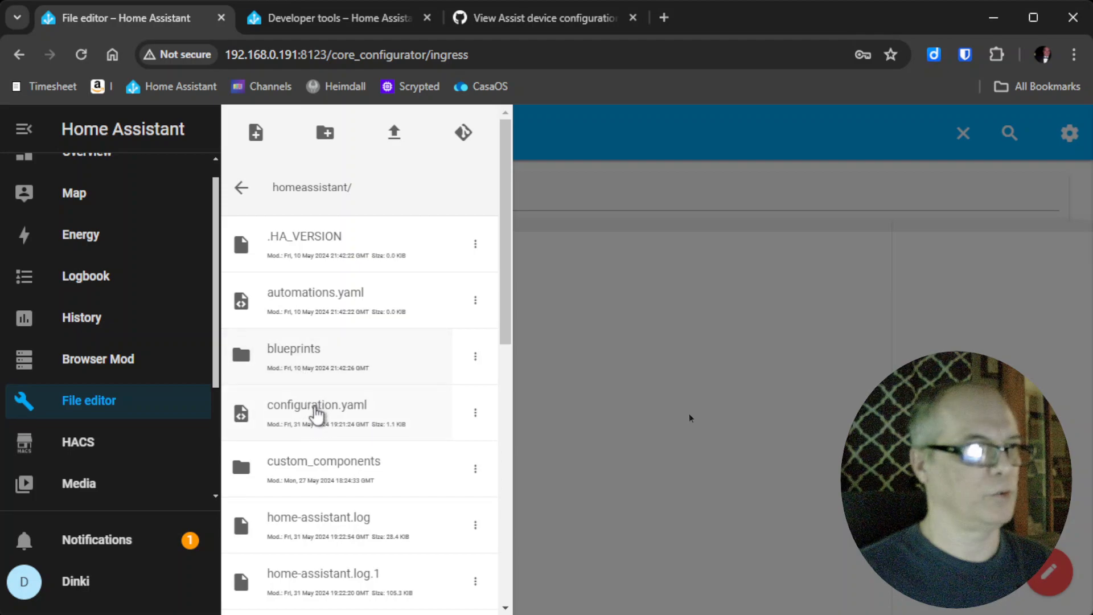
left_click(316, 410)
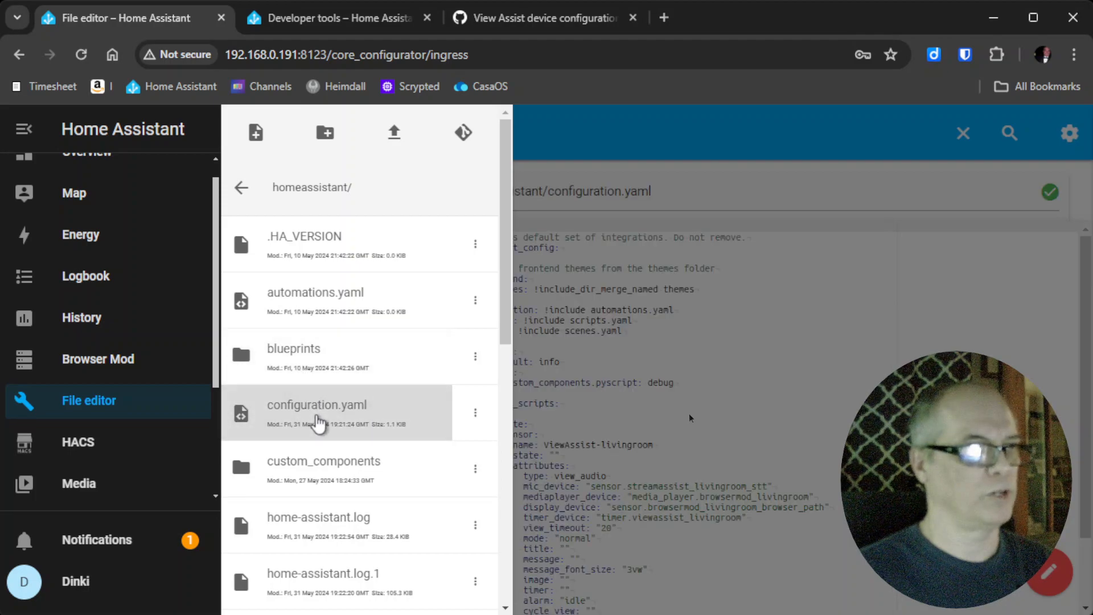
left_click(637, 421)
Paste the copied sensor block on a new line below the existing livingroom sensor.
scroll(606, 448, "down", 3)
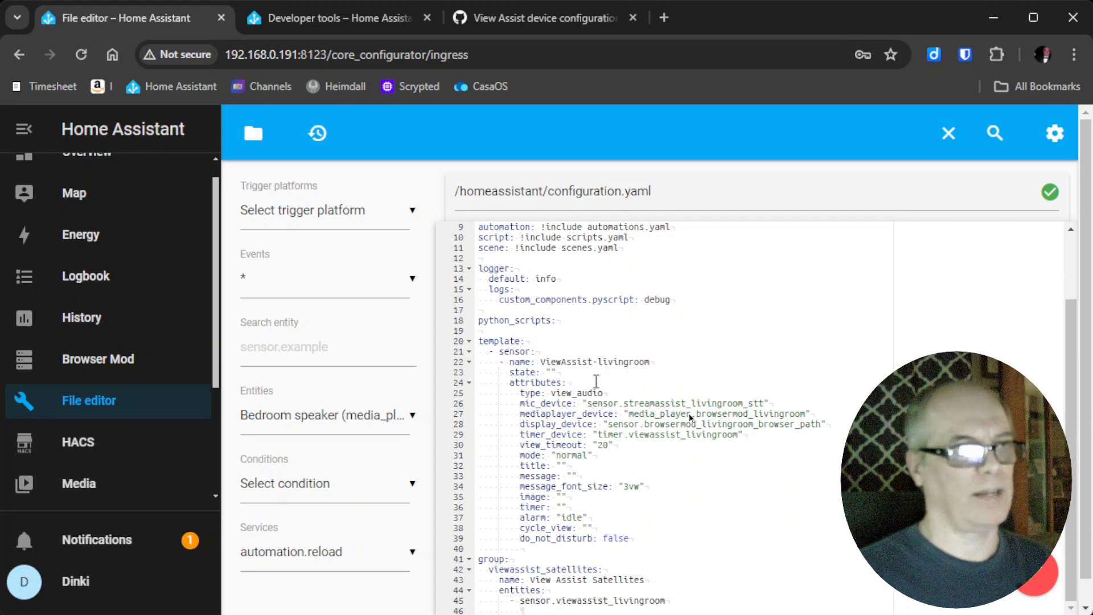
scroll(665, 509, "down", 1)
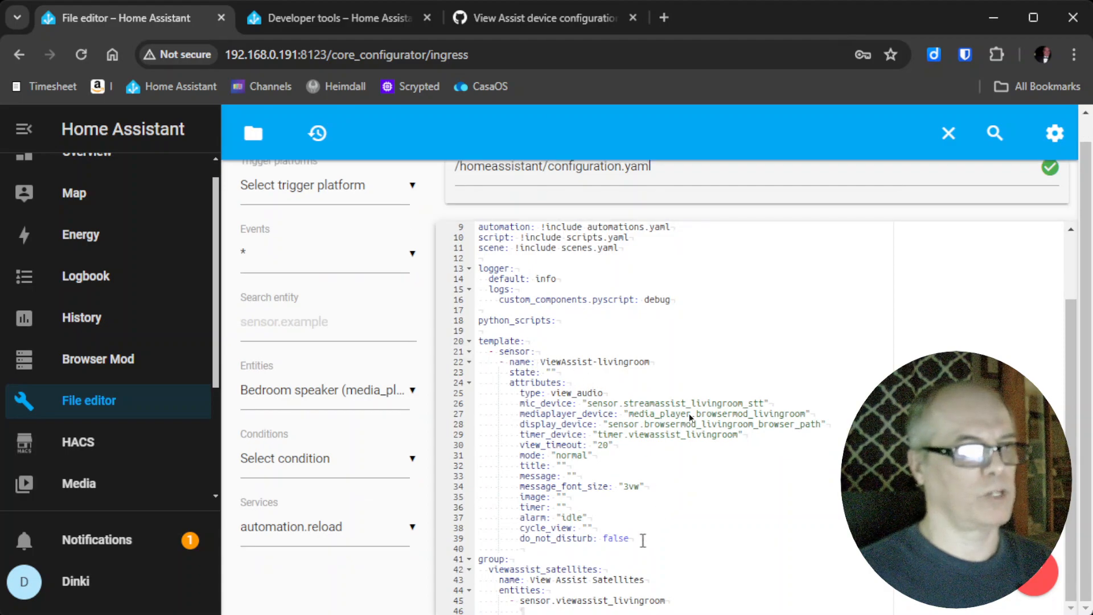
left_click(643, 540)
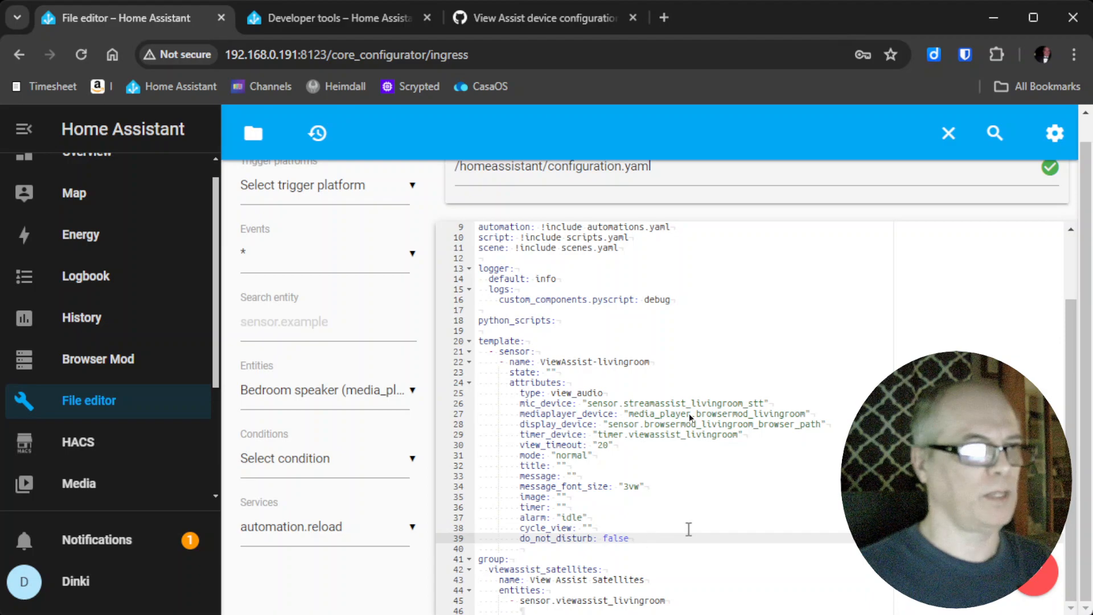
key("Return")
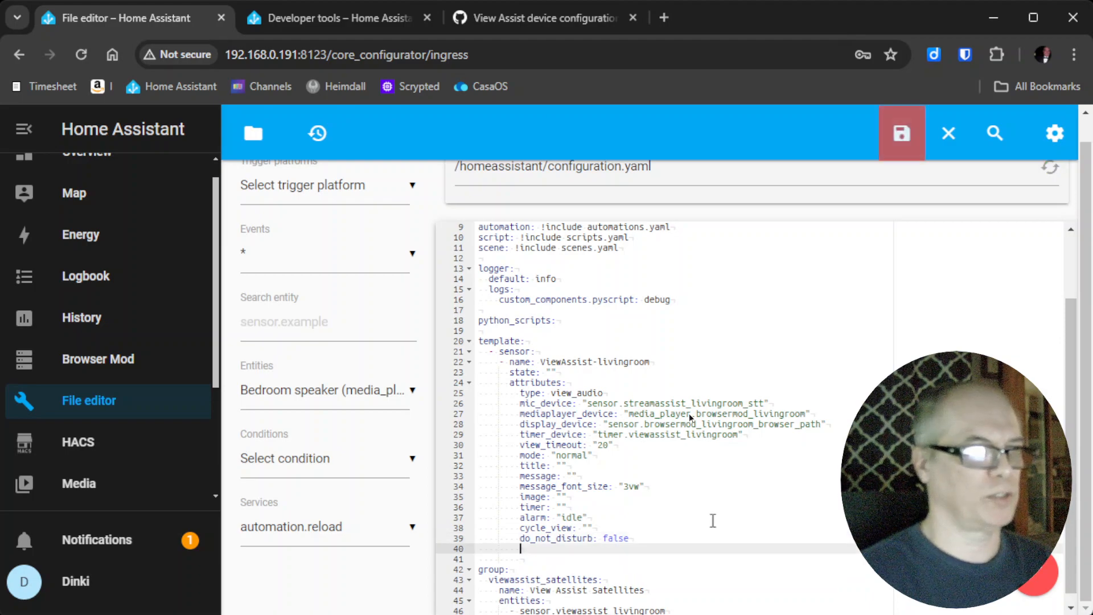
key("Return")
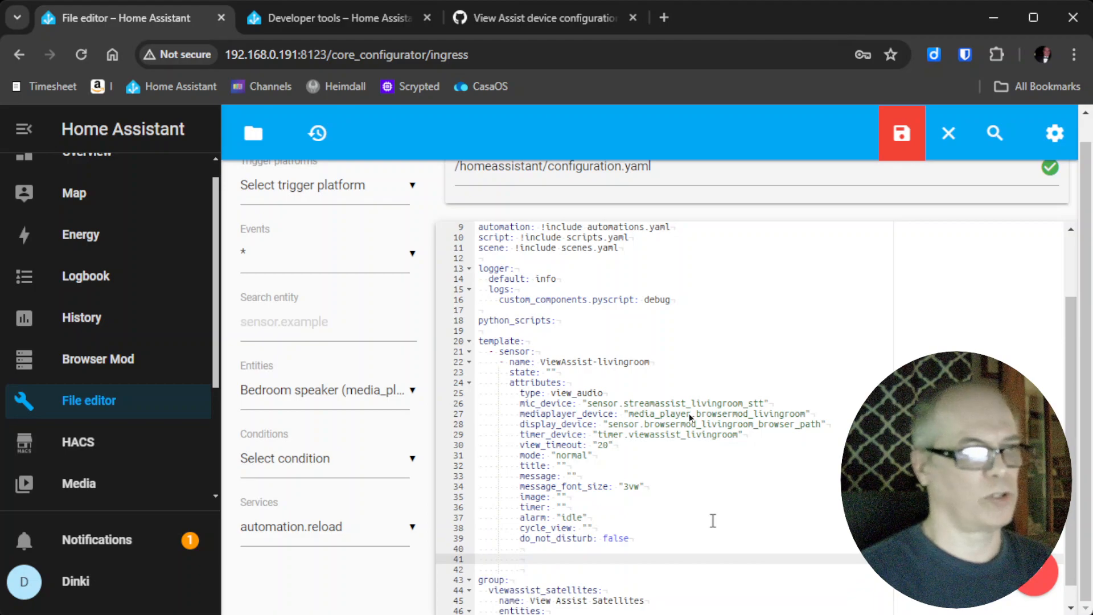
key("ctrl+v")
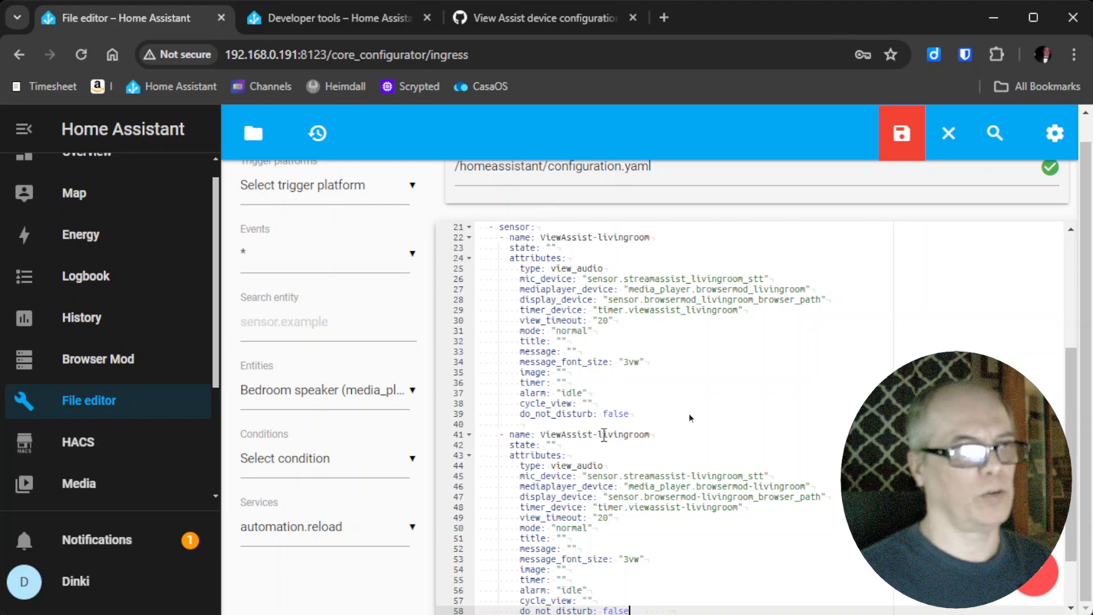
Rename the second sensor to ViewAssist-kitchen and add '- sensor.viewassist_kitchen' to the group's entities.
left_click_drag(597, 436, 655, 436)
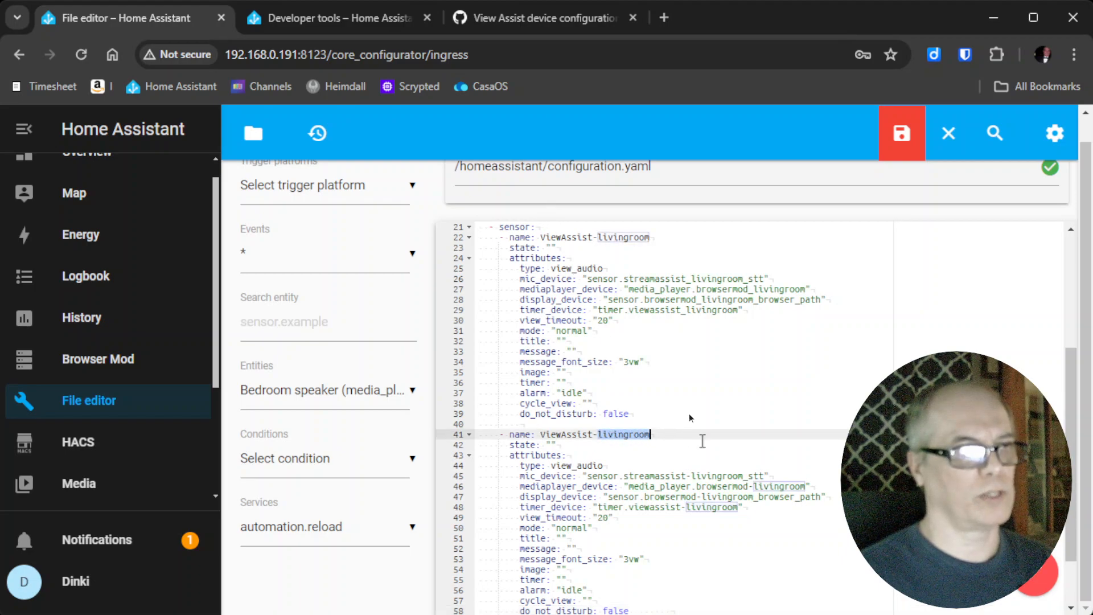
type("kitchen")
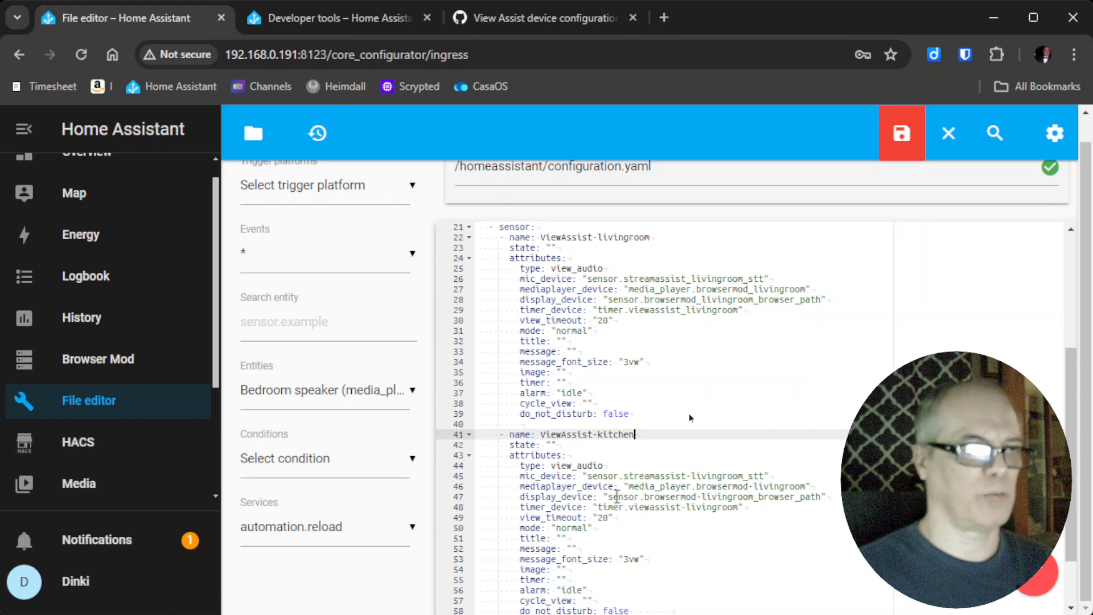
scroll(618, 495, "down", 2)
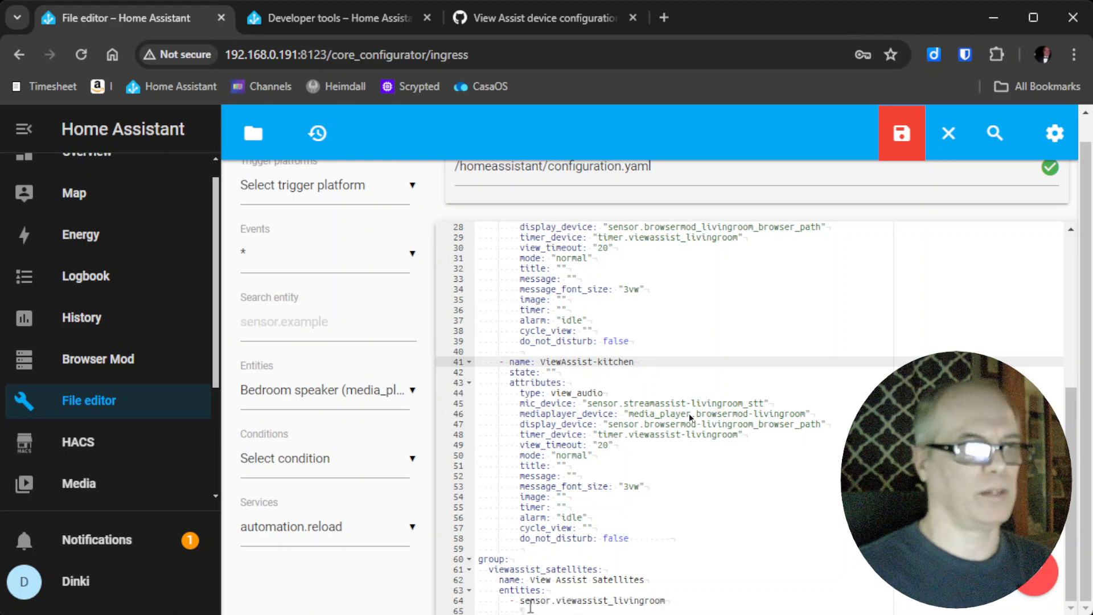
left_click(670, 602)
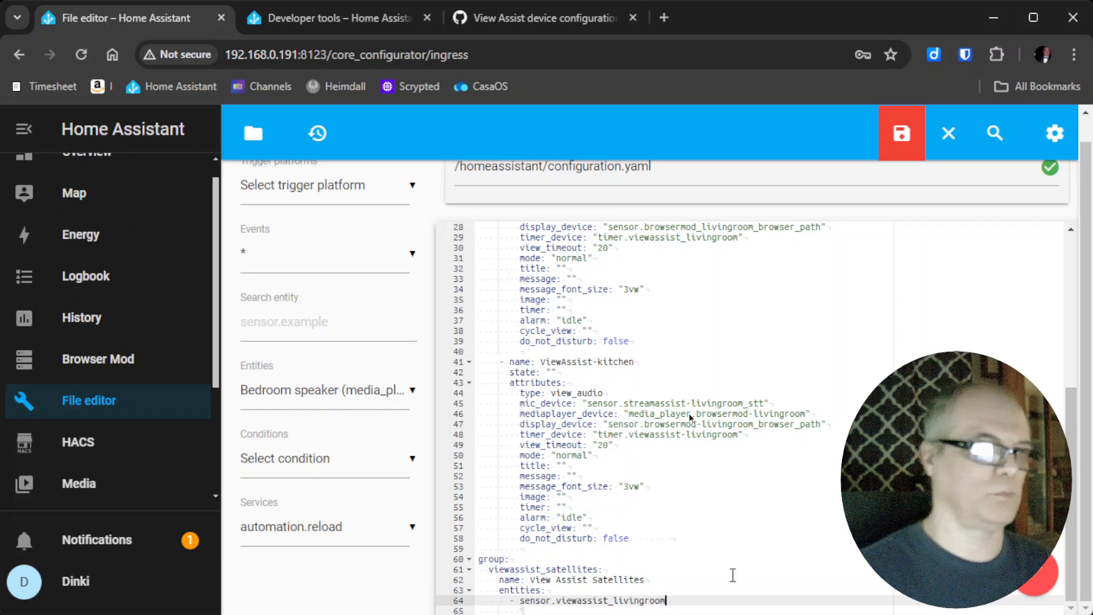
key("Return")
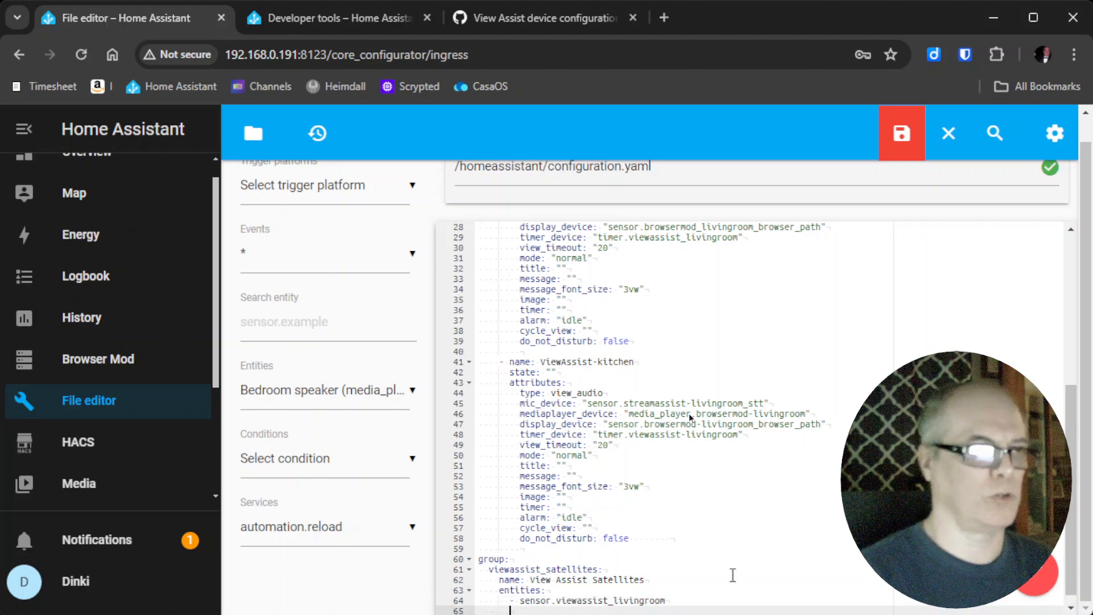
type("-")
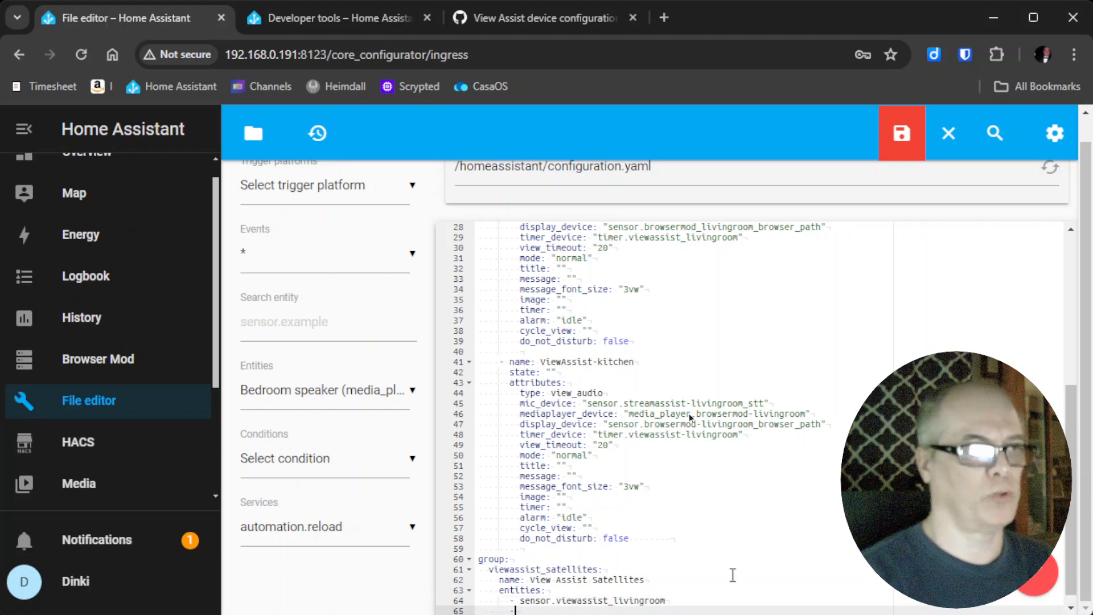
type(" sensor.viewassist_kitchen")
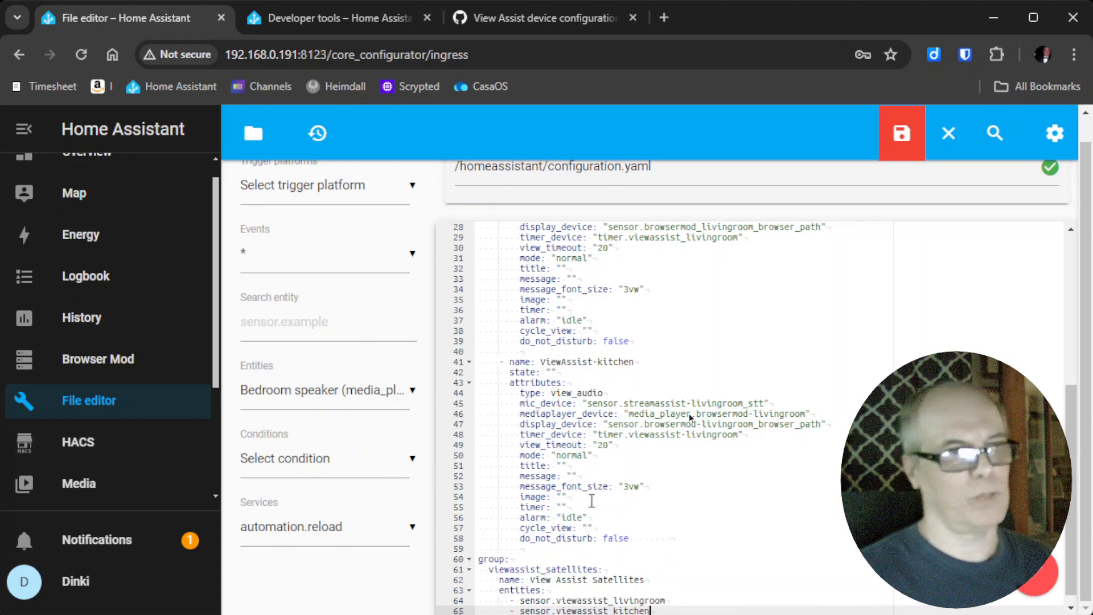
scroll(592, 501, "up", 3)
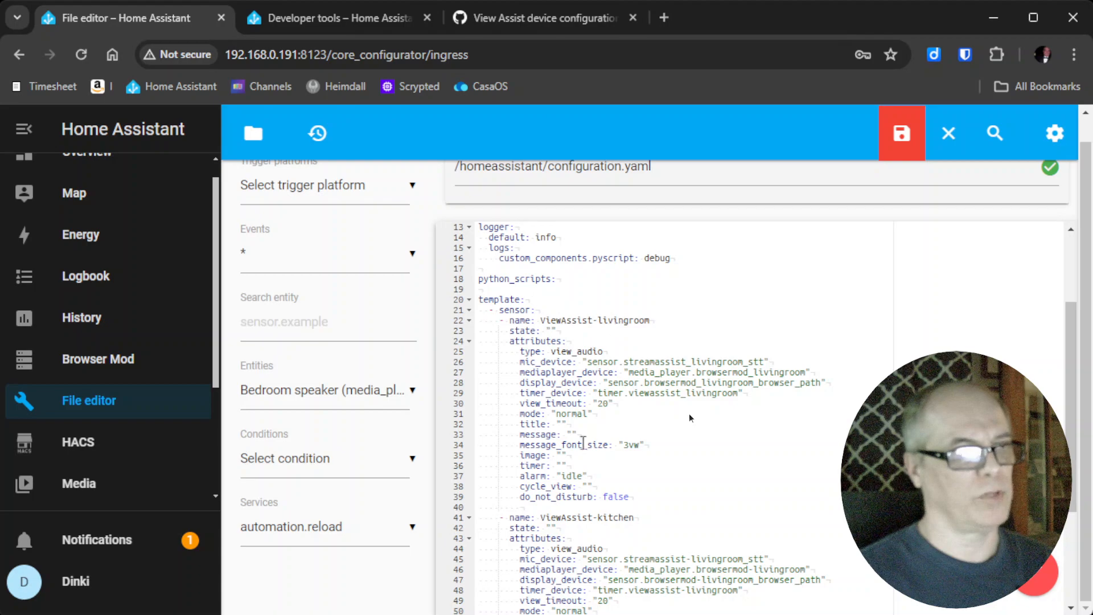
scroll(655, 504, "down", 2)
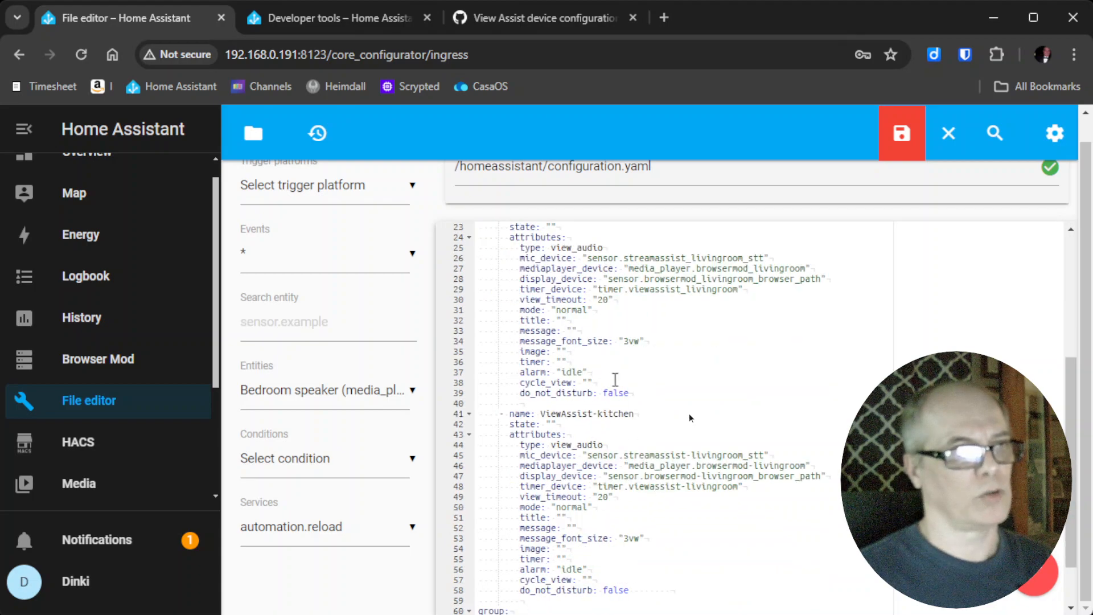
scroll(650, 493, "down", 1)
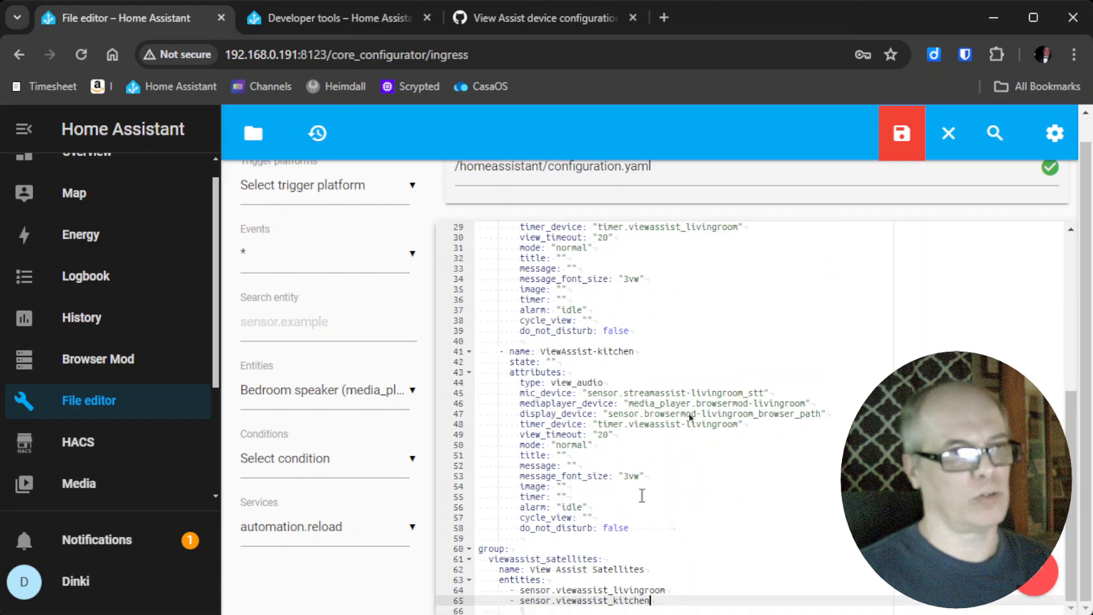
scroll(640, 495, "up", 1)
scroll(640, 496, "up", 3)
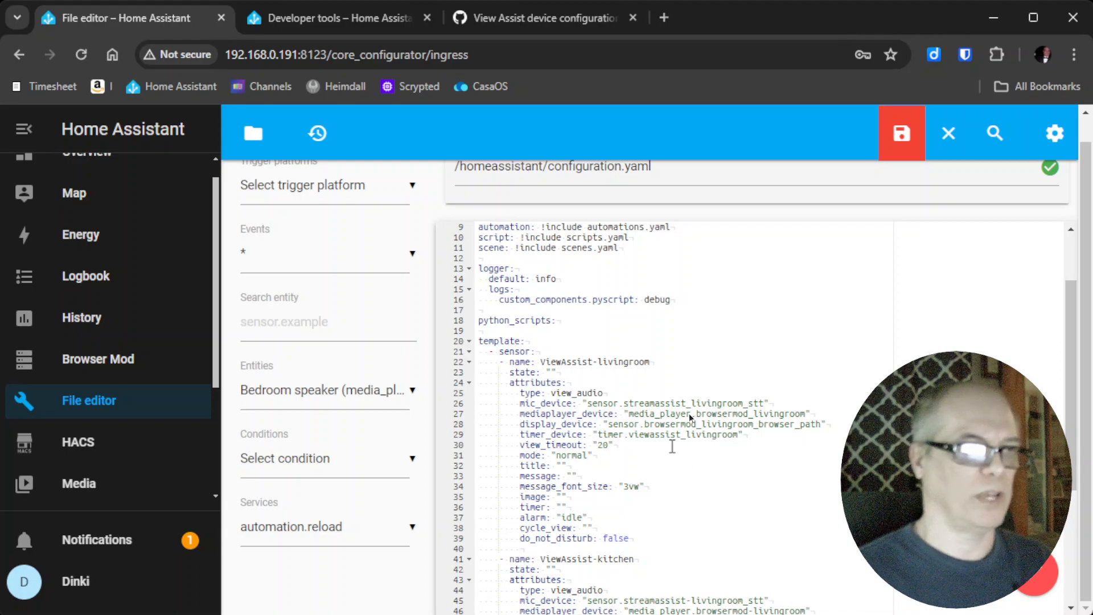
scroll(690, 417, "down", 2)
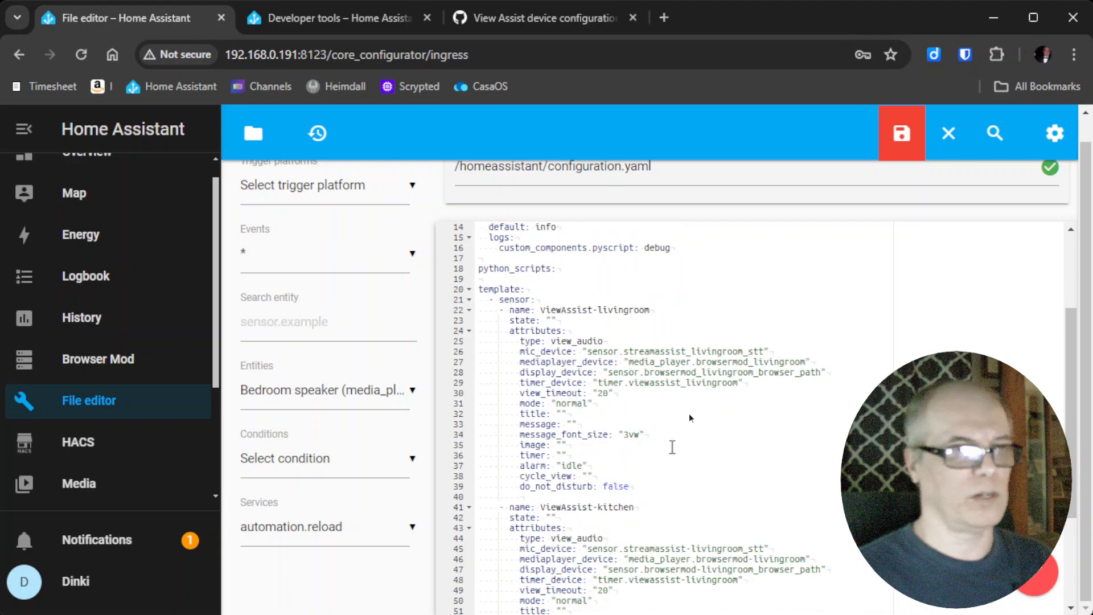
scroll(672, 447, "down", 3)
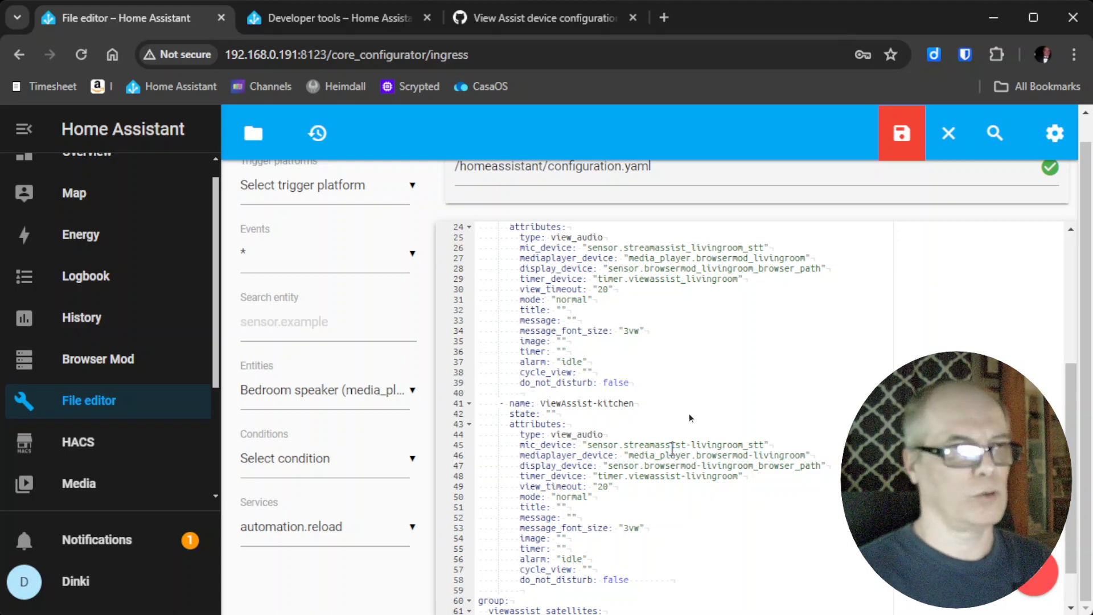
scroll(690, 418, "up", 5)
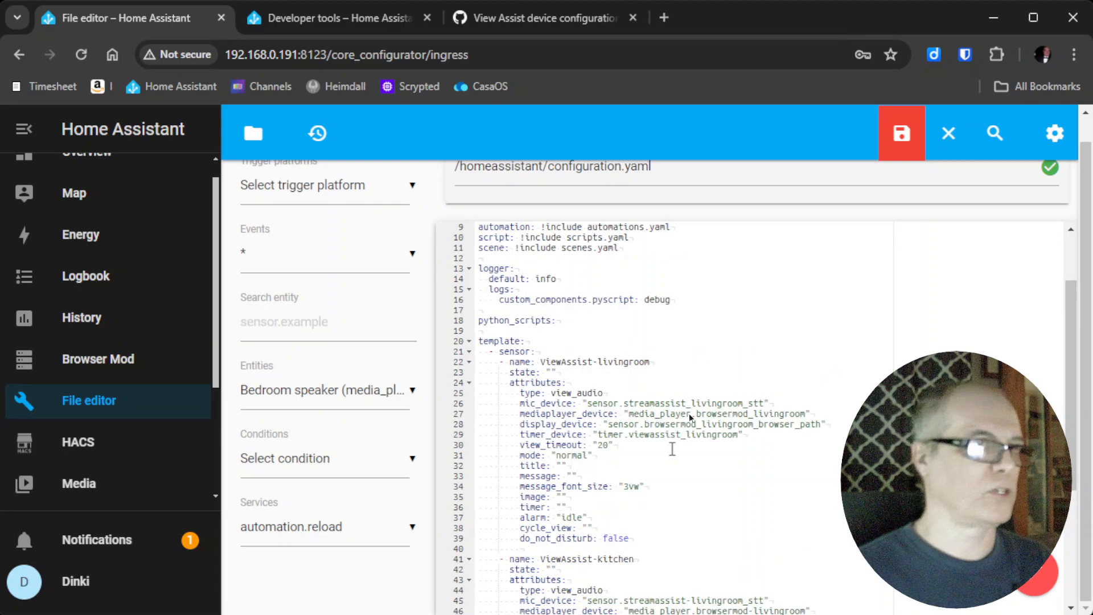